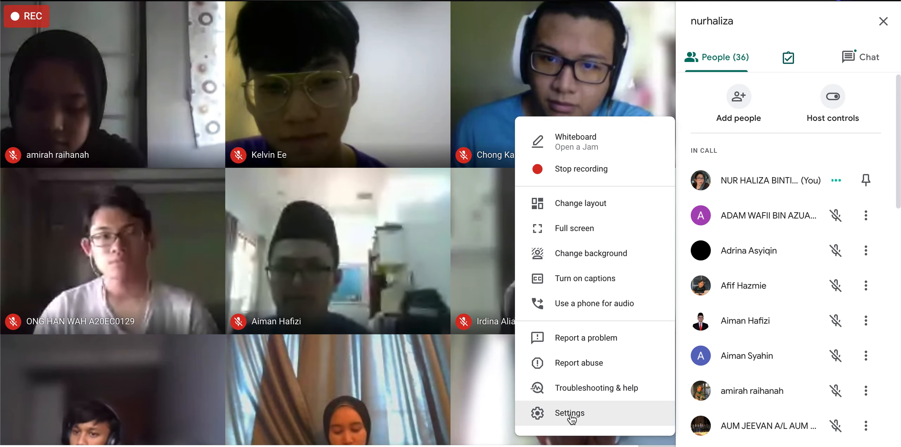
- Change the meeting layout to Tiled with the maximum number of tiles on the slider
left_click(562, 207)
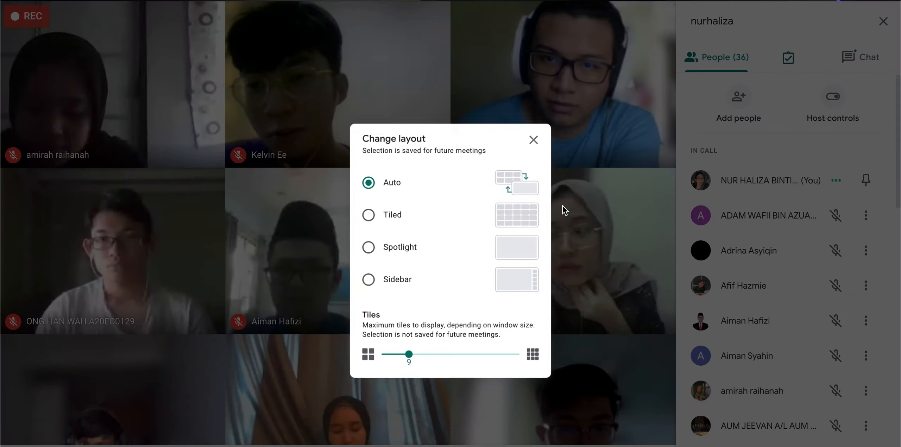
left_click(369, 217)
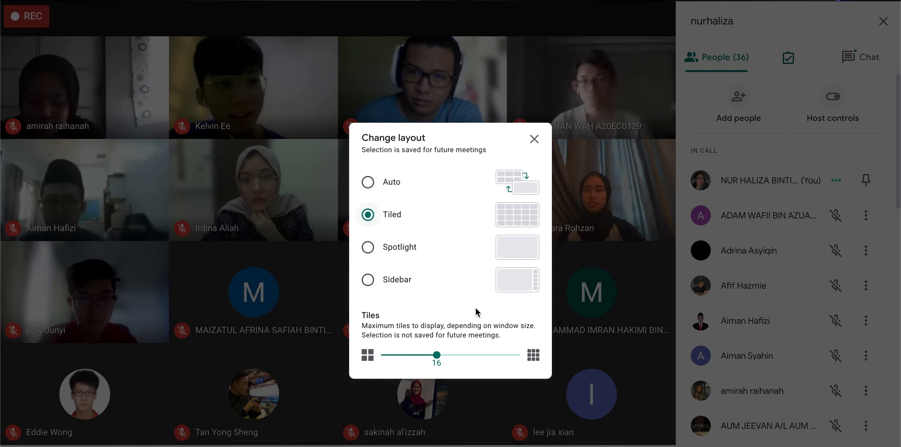
left_click_drag(437, 355, 520, 354)
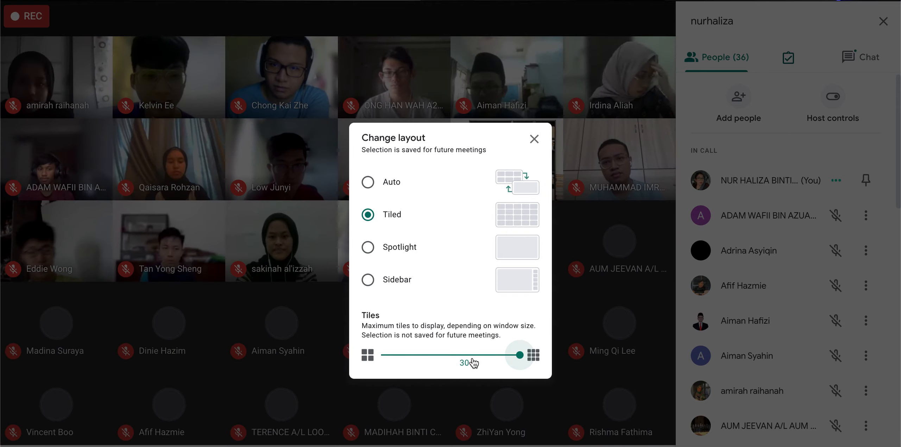
left_click(534, 138)
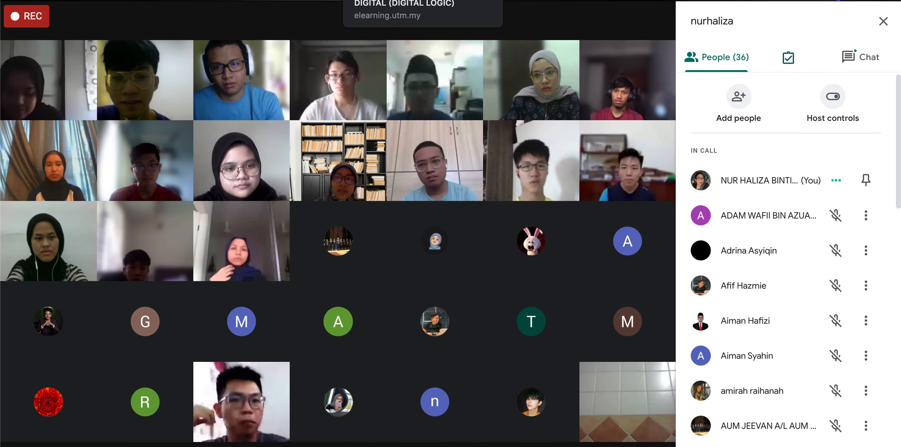
- View the SECR1013-02 Digital Logic course page and return to the meeting
left_click(384, 0)
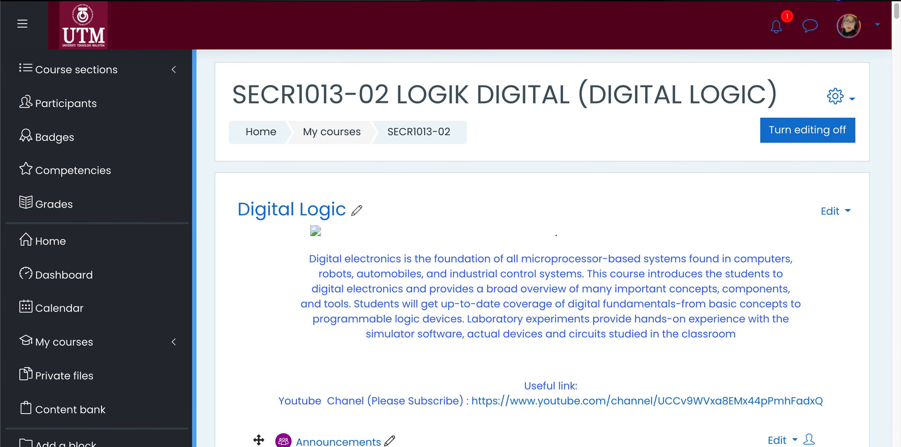
key("ctrl+Tab")
key("ctrl+Tab")
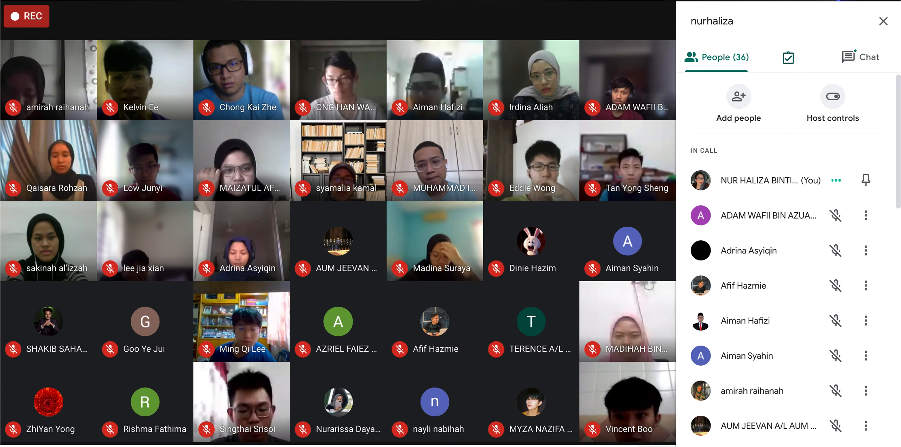
- Present the entire screen to the meeting and admit the participants waiting to join
left_click(591, 446)
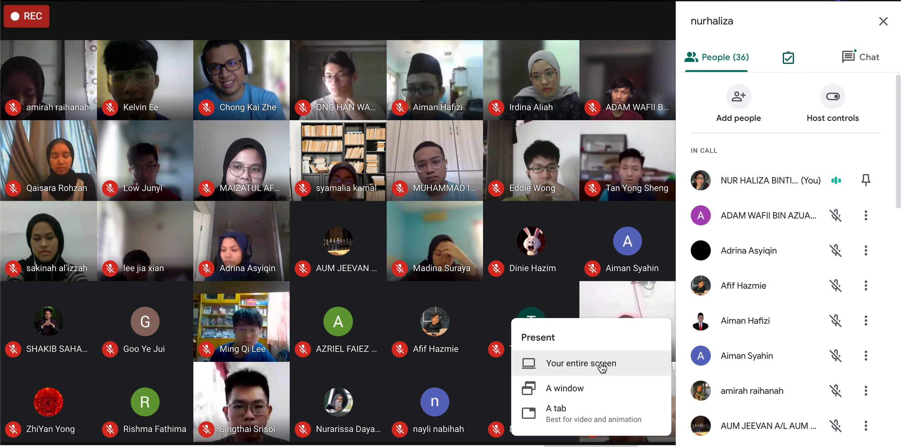
left_click(602, 366)
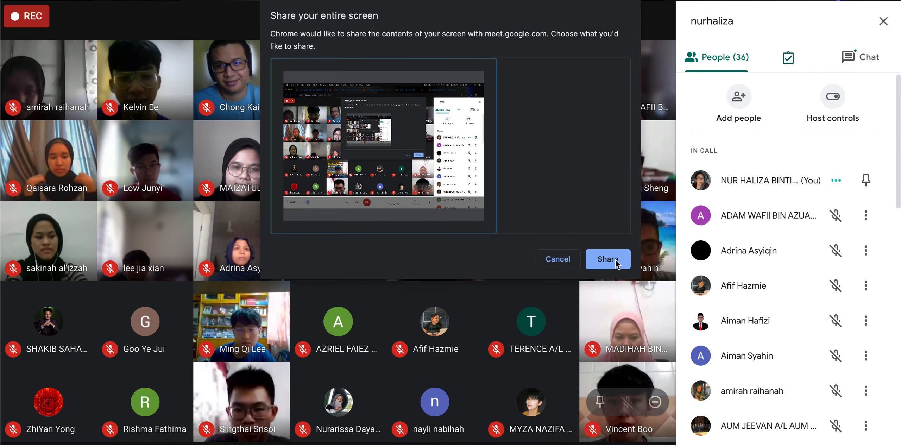
left_click(608, 259)
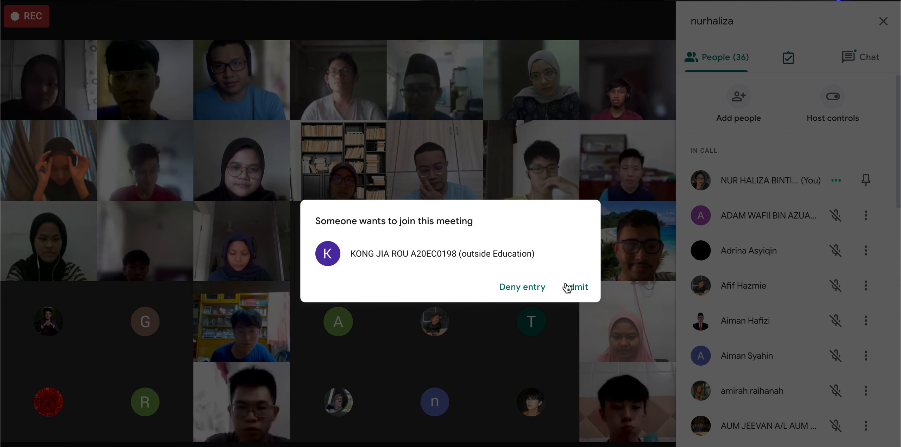
left_click(573, 287)
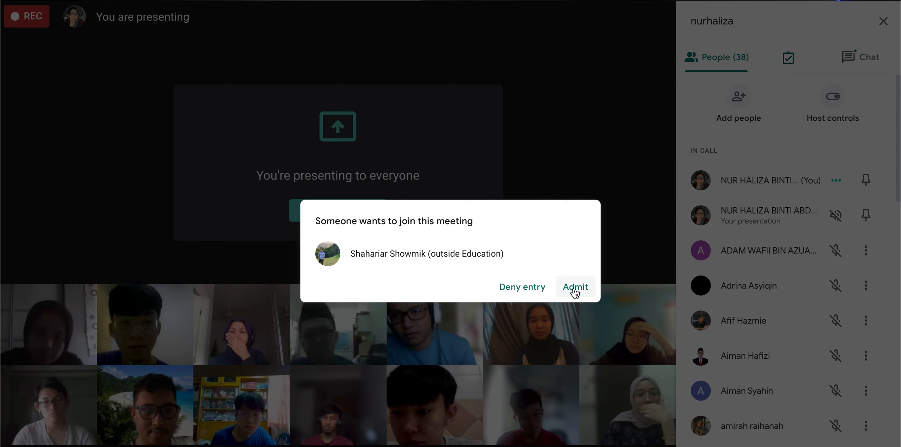
left_click(575, 289)
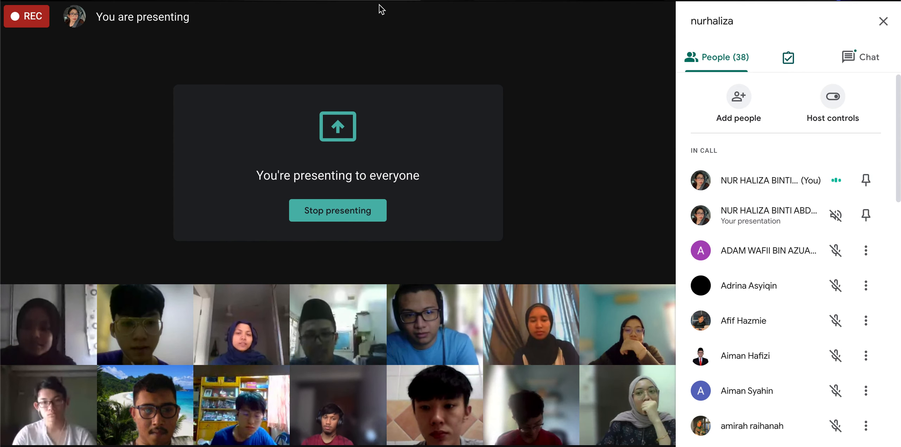
- Switch to the Digital Logic course page and browse the weekly sections down to 15 November - 21 November
key("ctrl+Tab")
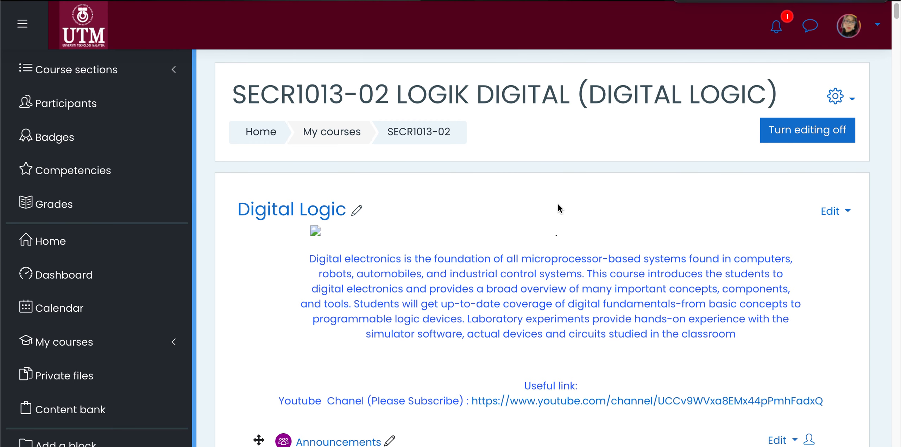
scroll(558, 204, "down", 4)
scroll(557, 204, "down", 13)
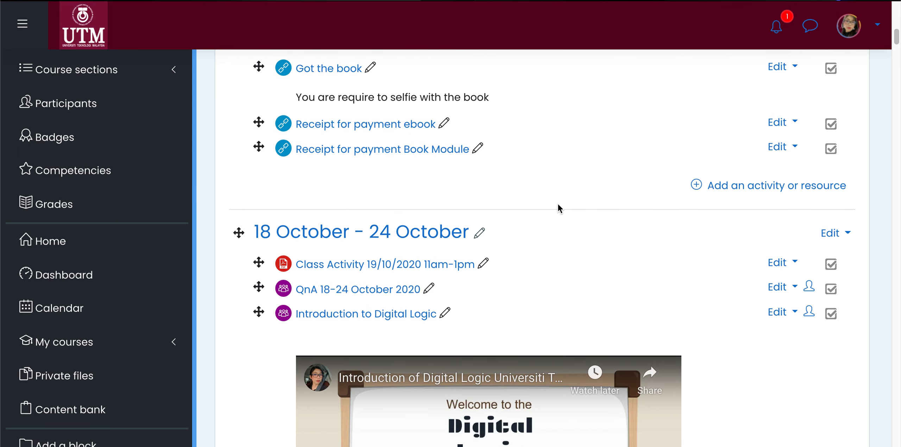
scroll(487, 355, "down", 4)
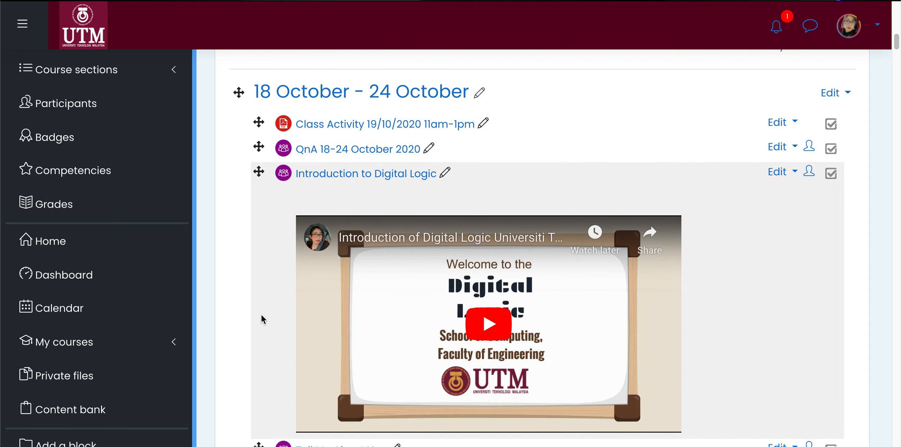
scroll(260, 313, "down", 20)
scroll(260, 306, "down", 10)
scroll(247, 307, "down", 20)
scroll(247, 306, "down", 20)
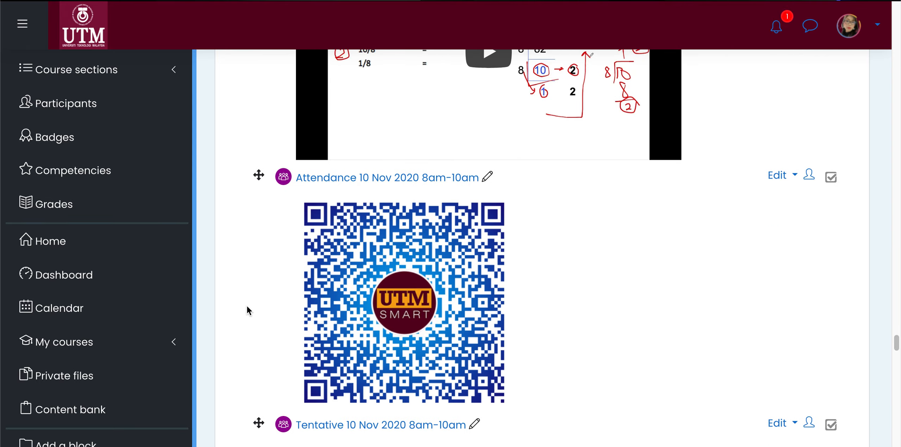
scroll(247, 310, "down", 20)
scroll(247, 306, "up", 1)
scroll(247, 307, "down", 1)
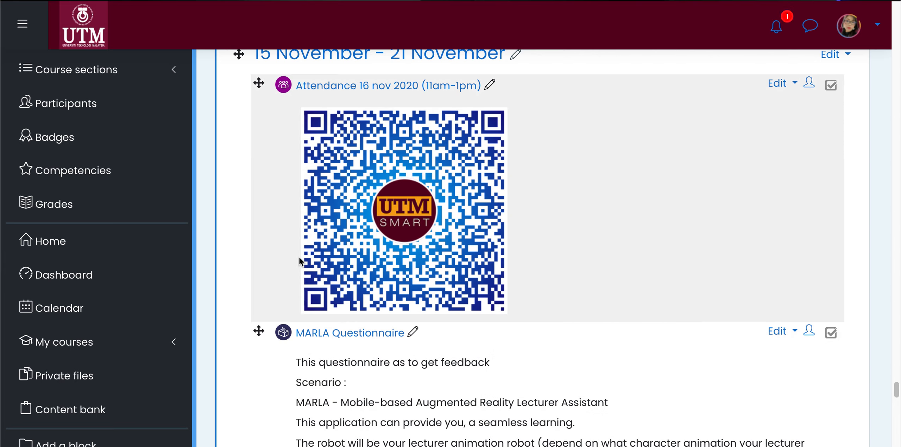
- Review the 16 Nov 2020 tentative schedule and the Arithmetic Operation video in the 15 November - 21 November section
scroll(243, 285, "down", 12)
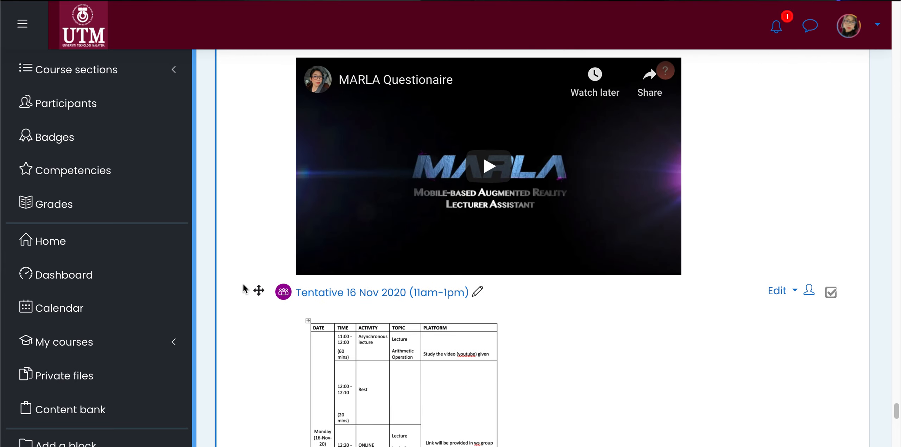
scroll(243, 289, "down", 12)
scroll(243, 289, "up", 2)
scroll(245, 289, "down", 1)
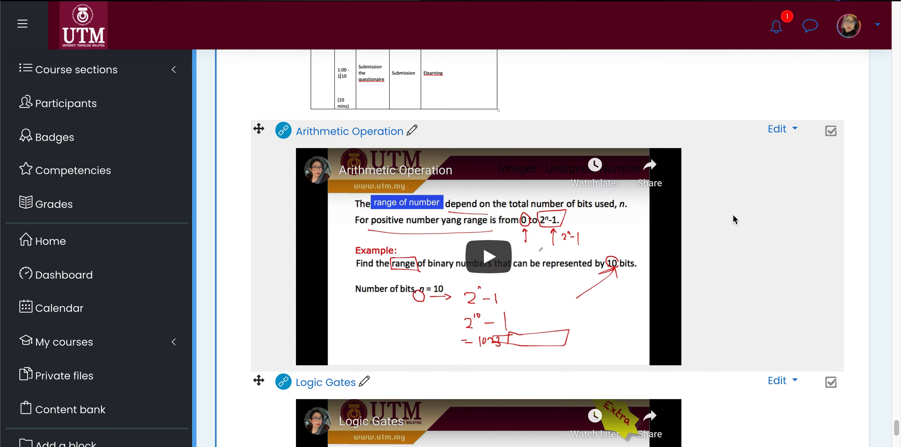
scroll(732, 215, "down", 6)
scroll(733, 215, "up", 7)
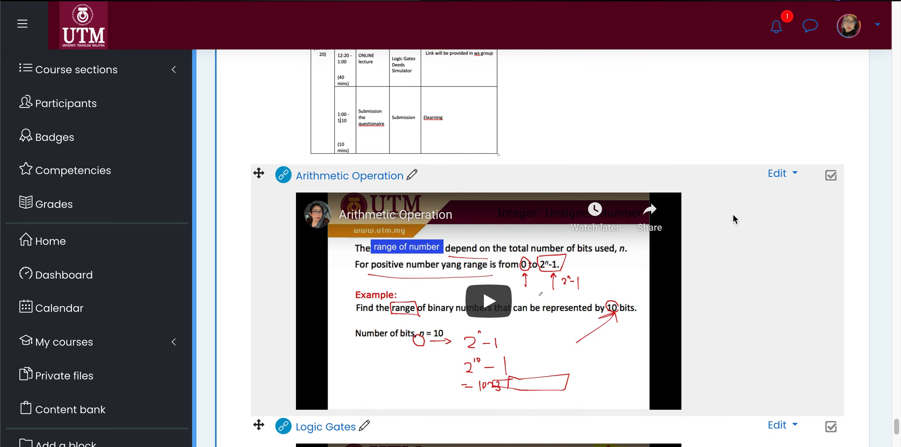
scroll(733, 215, "down", 1)
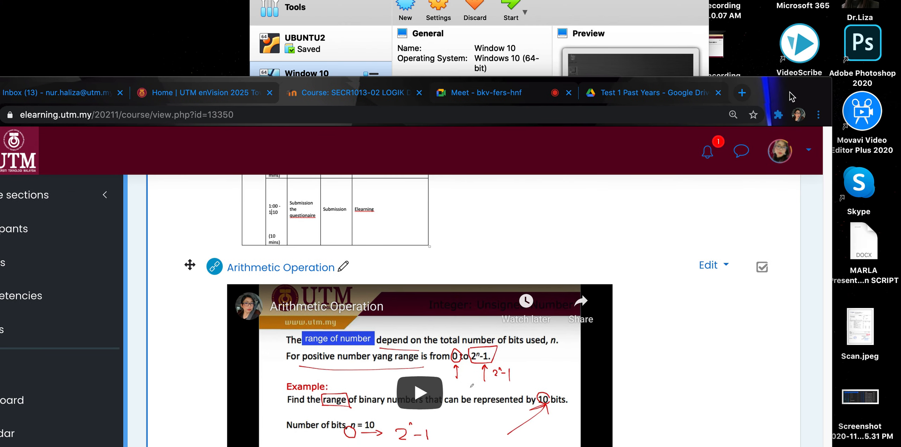
- Open the Module 2c Arithmetic slides from the Digital_Logic_Module_PPT_Slides_Edited_Muhalim folder under Sem 1 2020/2021, and close the folder window
key("super+Tab")
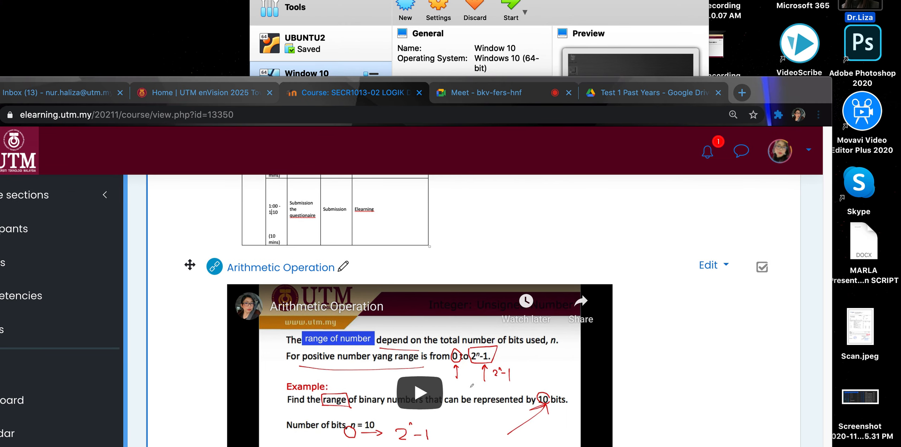
double_click(860, 3)
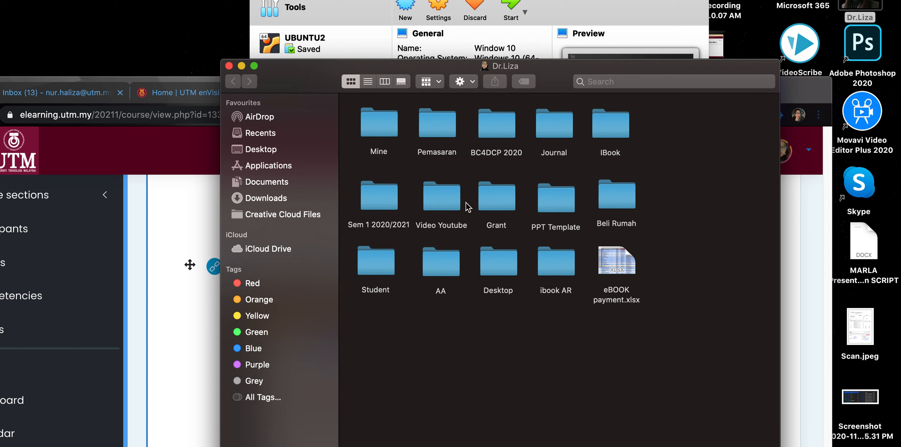
double_click(387, 200)
double_click(436, 120)
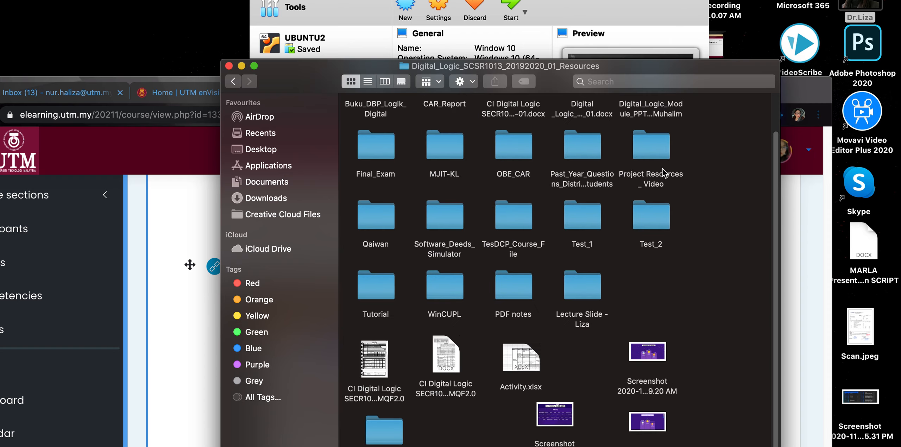
scroll(663, 158, "up", 2)
double_click(655, 119)
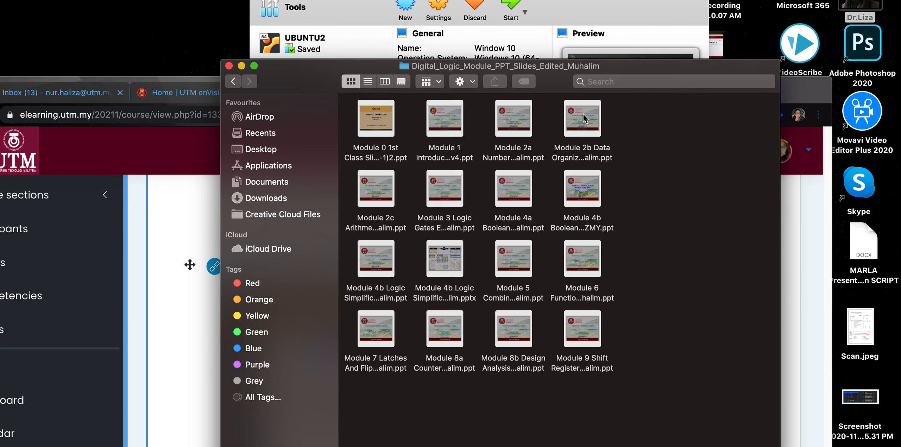
left_click(382, 192)
left_click(229, 66)
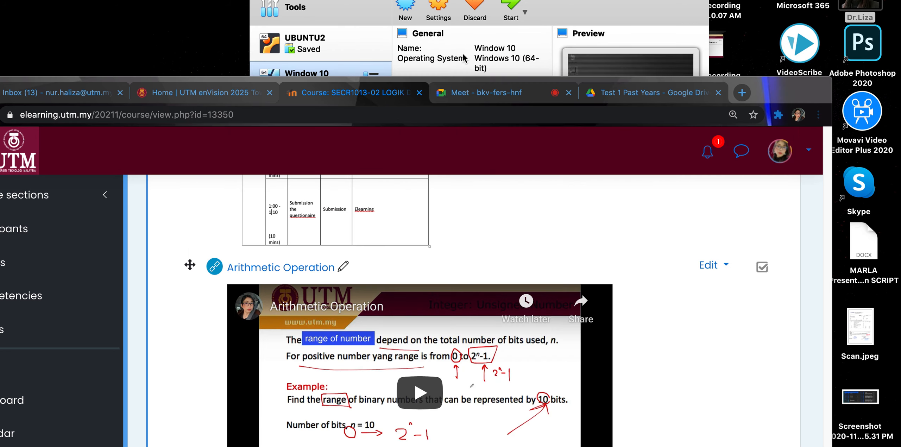
- Return to the full-screen course page and review the Logic Gates, number system and digital quantities materials in the weekly sections
double_click(778, 86)
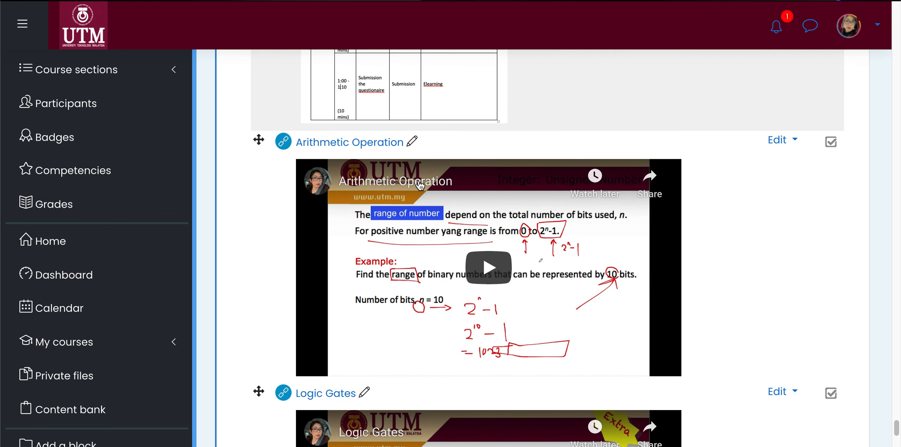
scroll(245, 242, "down", 7)
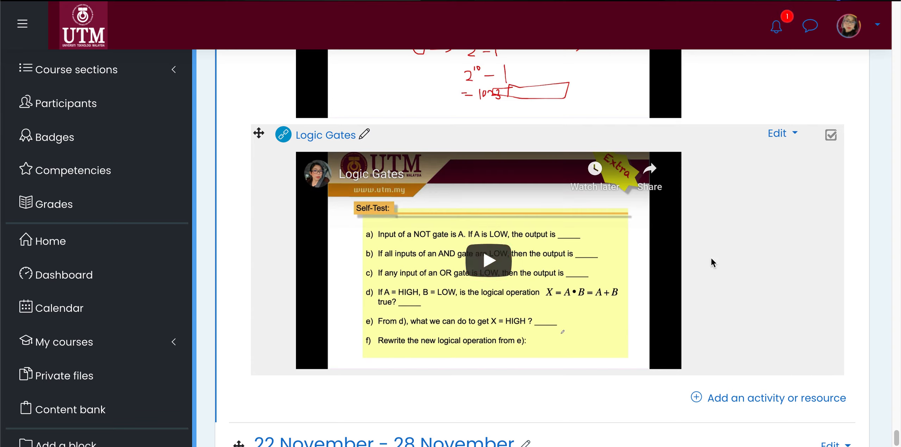
scroll(708, 249, "up", 15)
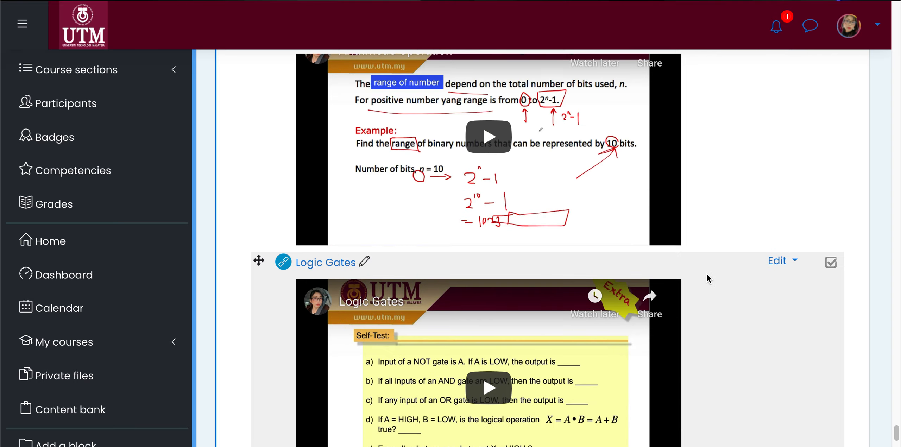
scroll(706, 278, "up", 10)
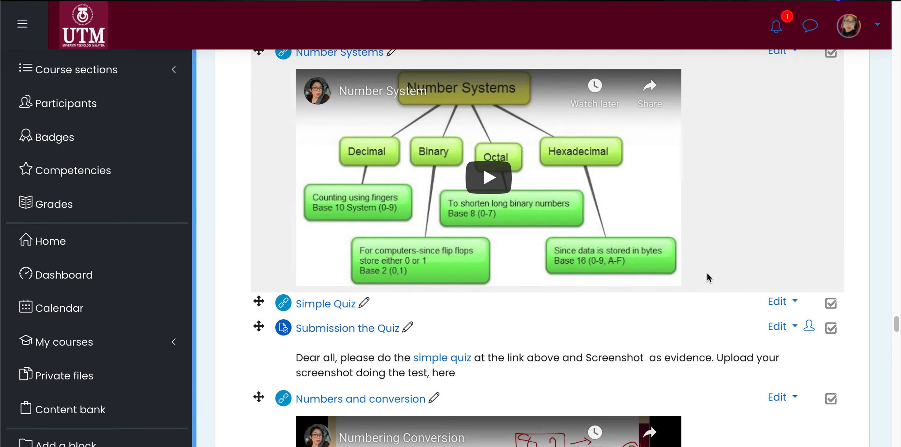
scroll(721, 274, "up", 8)
scroll(721, 280, "up", 15)
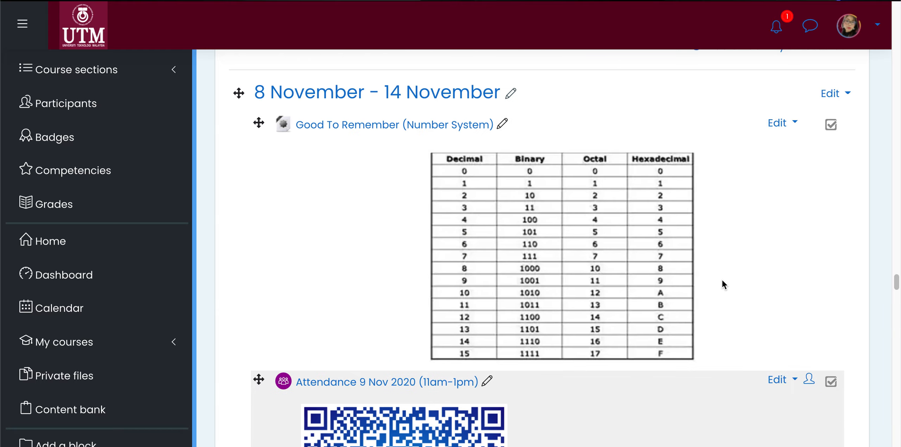
scroll(722, 281, "up", 15)
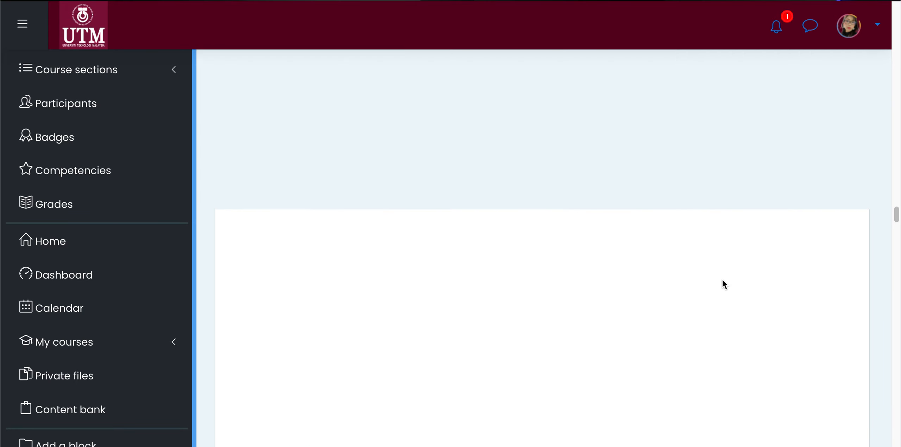
scroll(798, 269, "up", 5)
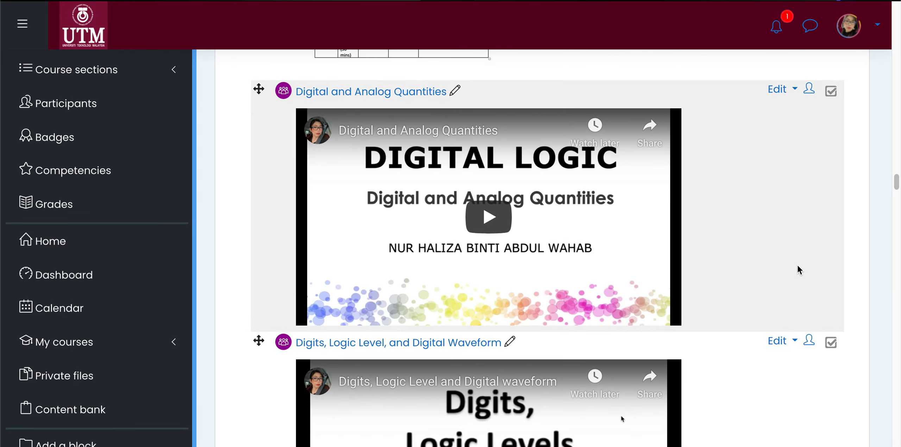
scroll(742, 264, "down", 12)
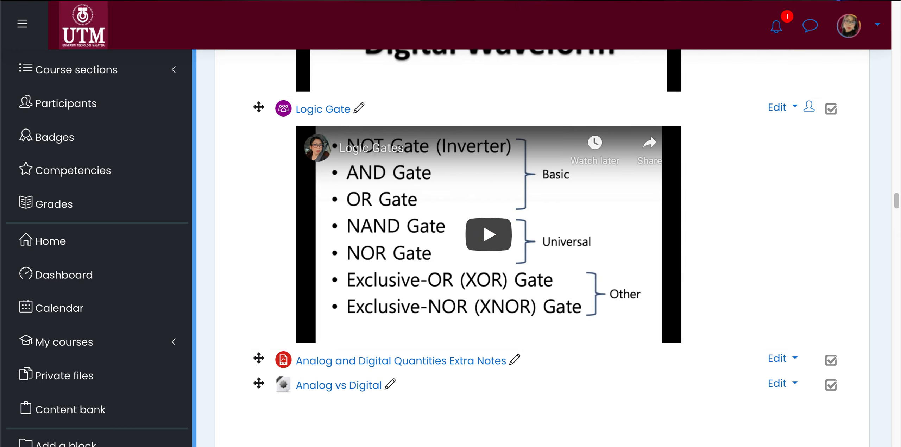
- Switch back to the meeting and admit the participant asking to join
key("ctrl+Tab")
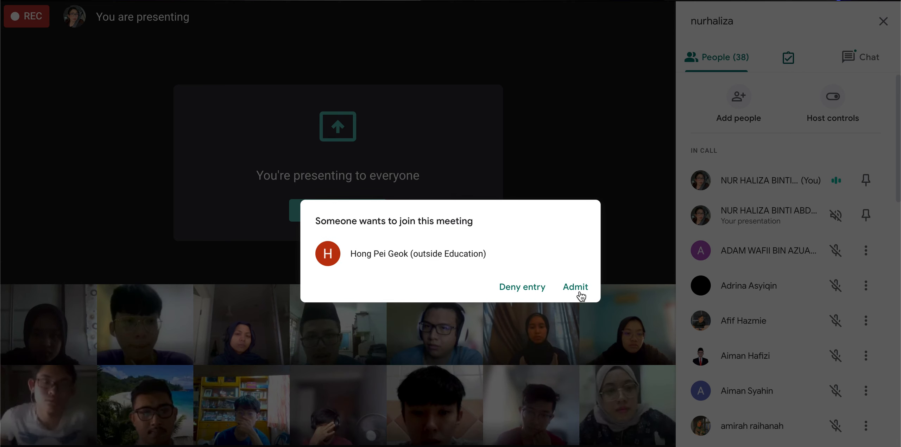
left_click(579, 294)
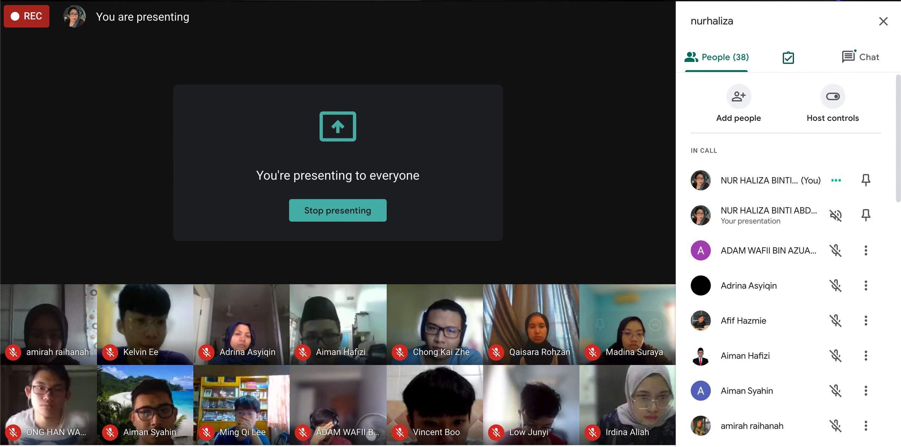
- Switch to the Module 2c Arithmetic Operations slides in PowerPoint and show the Integer Representation and Unsigned Integer Data slides
key("ctrl+Tab")
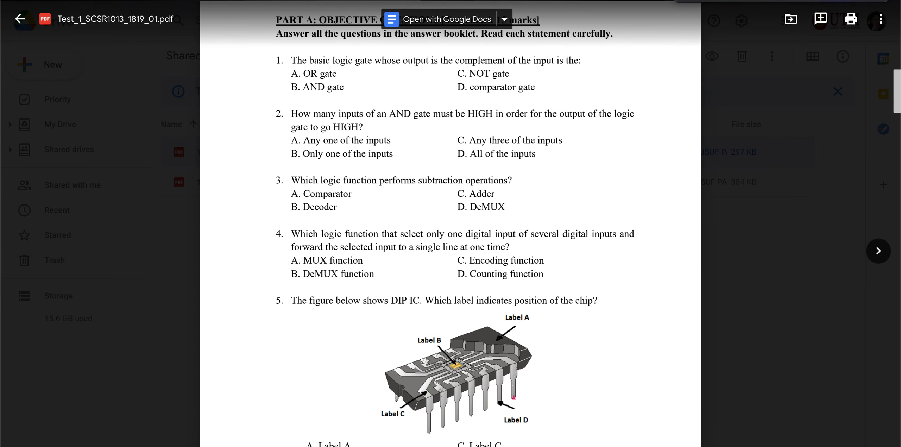
key("ctrl+Tab")
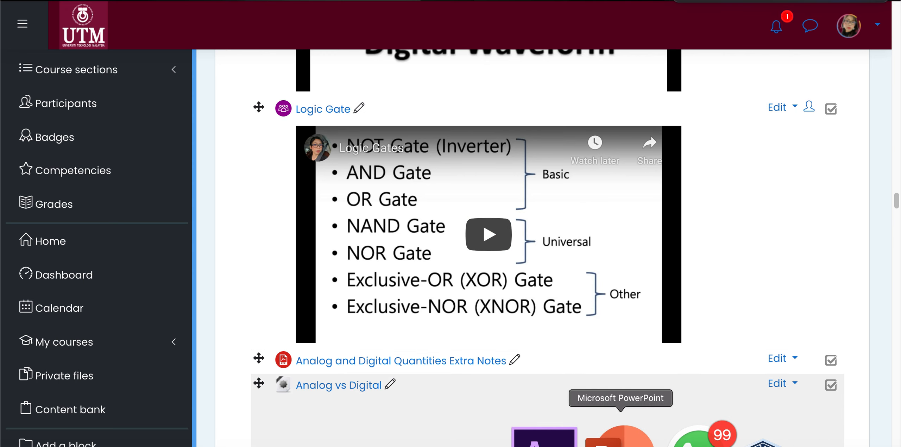
left_click(622, 436)
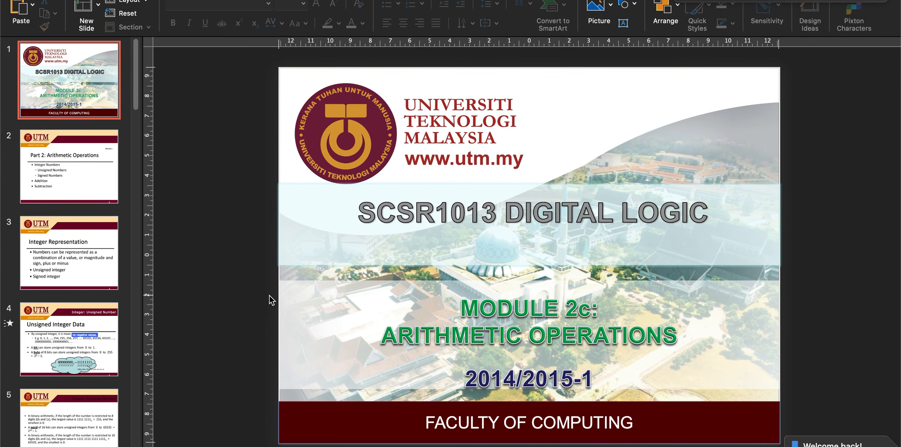
left_click(71, 265)
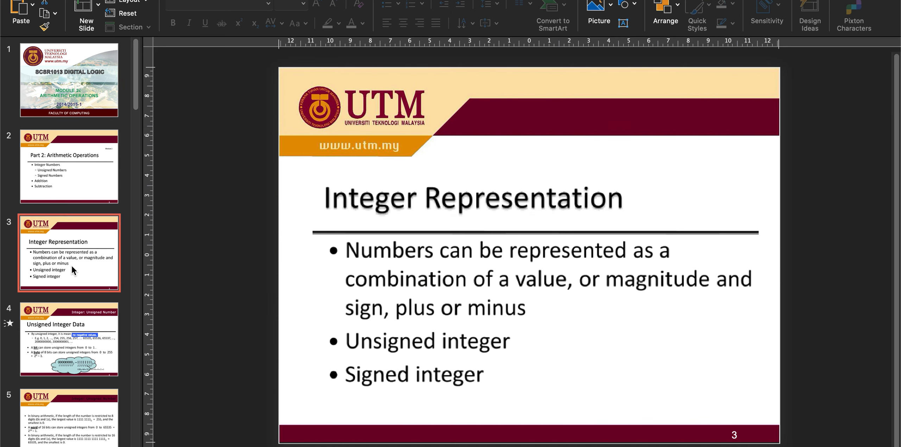
scroll(71, 265, "down", 3)
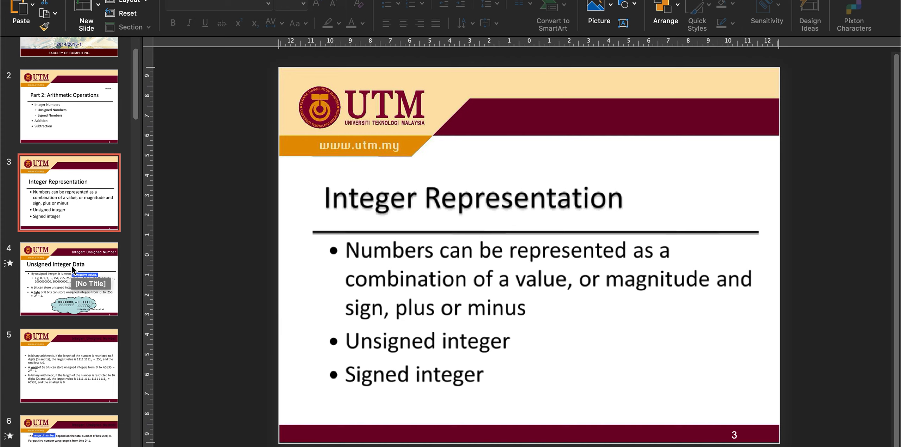
scroll(72, 266, "down", 1)
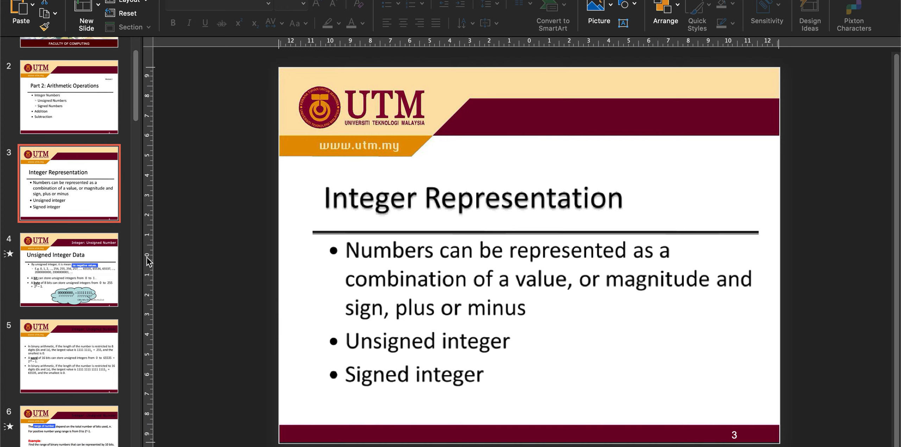
left_click(86, 272)
scroll(85, 269, "down", 5)
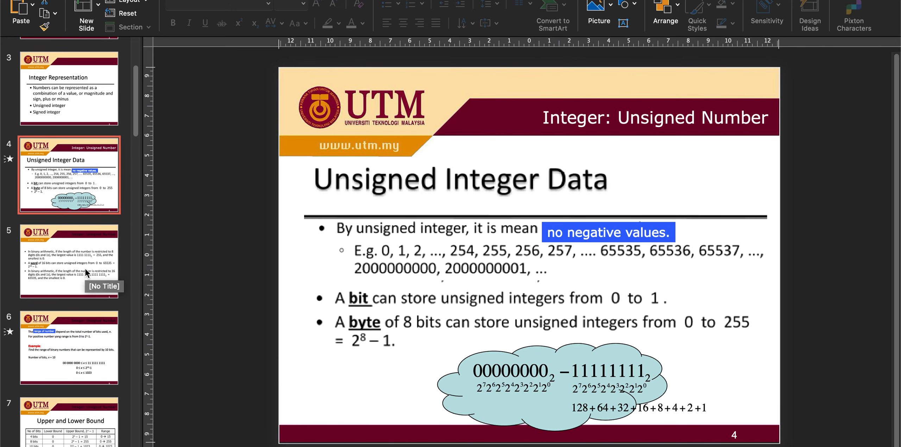
- Go through the Upper and Lower Bound, Signed Numbers, Signed Numbers Representation, and Sign and Magnitude Representation slides
scroll(85, 269, "down", 12)
scroll(85, 267, "down", 4)
left_click(76, 109)
scroll(78, 285, "down", 2)
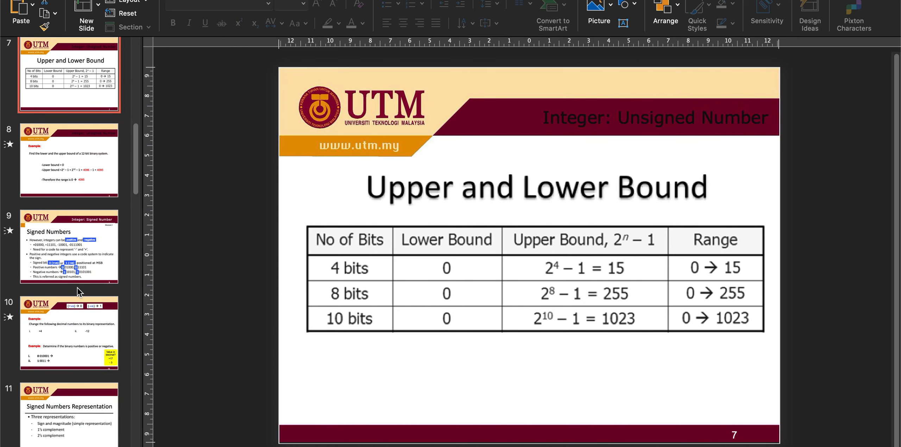
left_click(78, 277)
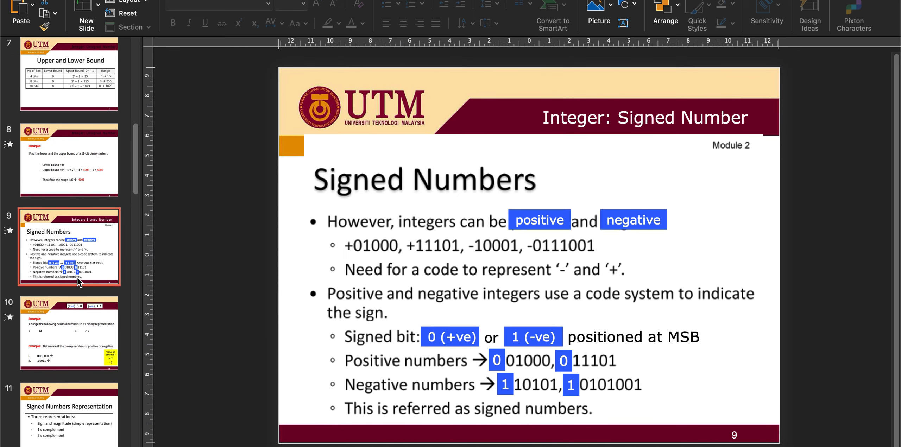
scroll(77, 277, "down", 2)
left_click(76, 265)
scroll(72, 295, "down", 4)
left_click(82, 319)
scroll(75, 345, "down", 3)
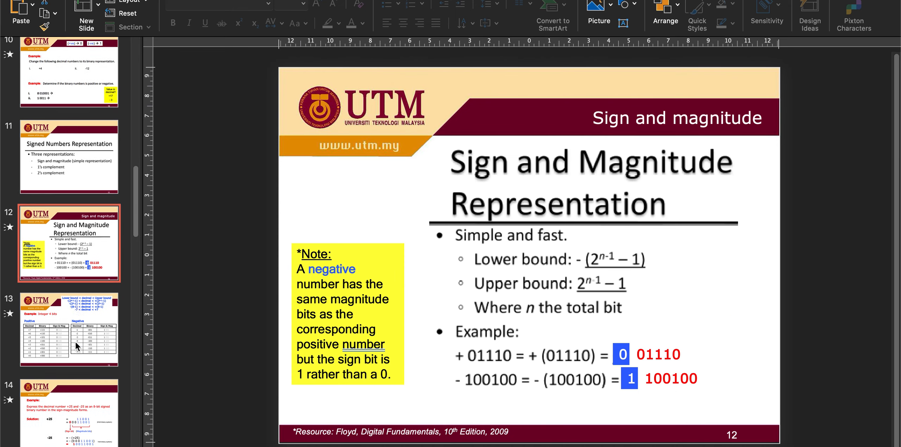
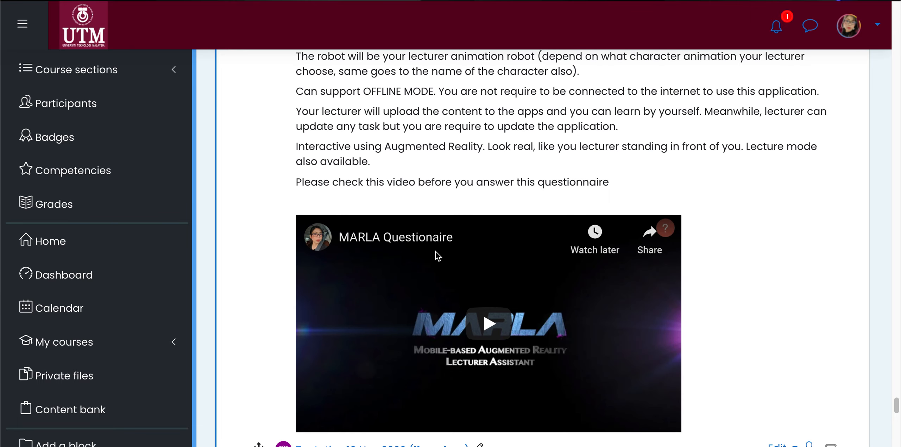
- Review the MARLA Questionnaire description on the course page, and play a few seconds of its video before pausing it
scroll(543, 237, "down", 10)
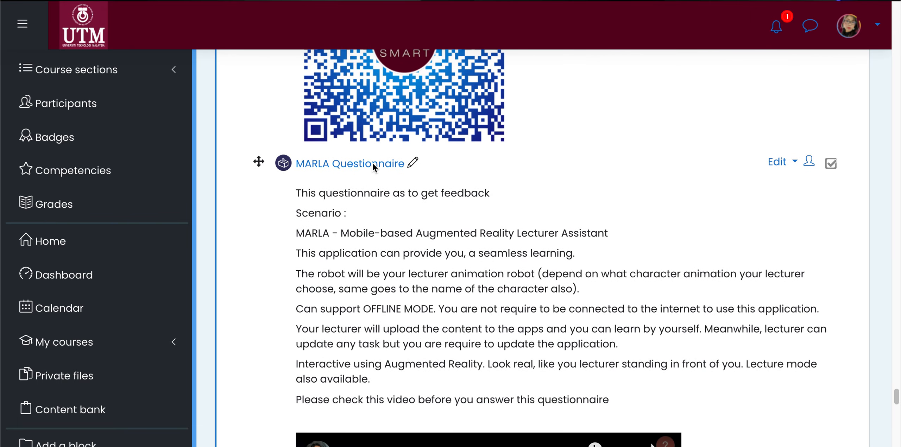
scroll(372, 162, "down", 9)
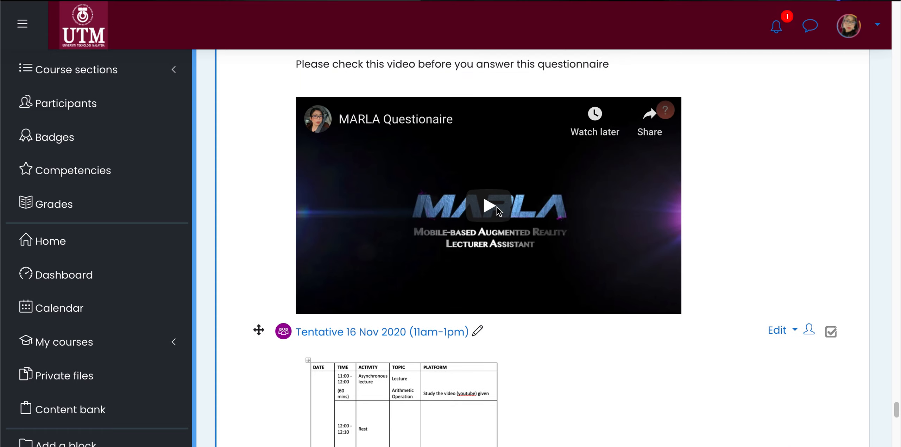
left_click(498, 212)
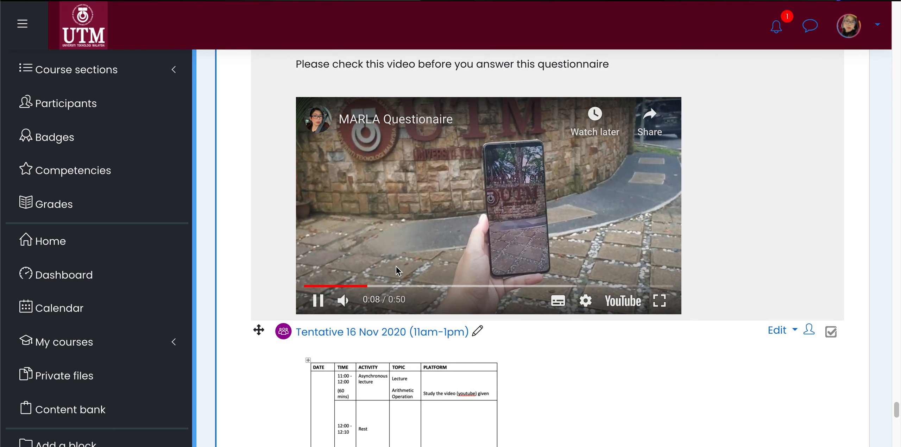
left_click(318, 302)
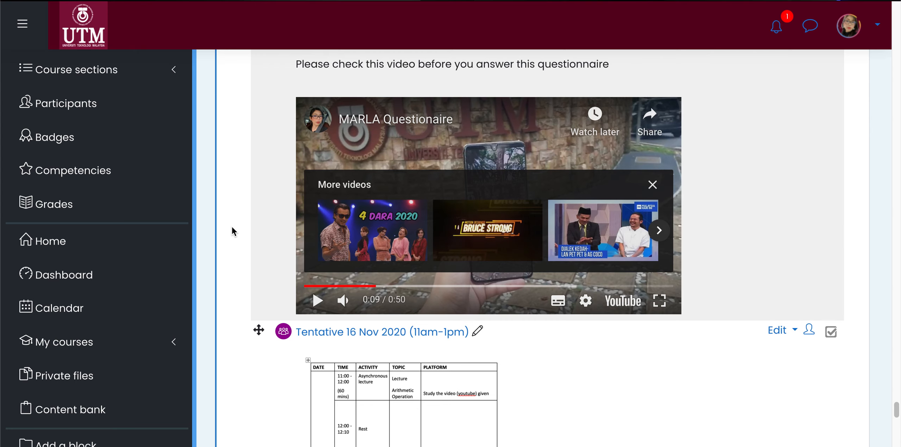
- Review the Tentative 16 Nov 2020 (11am-1pm) schedule and the Arithmetic Operation video entry below it
scroll(236, 223, "down", 3)
scroll(236, 222, "down", 8)
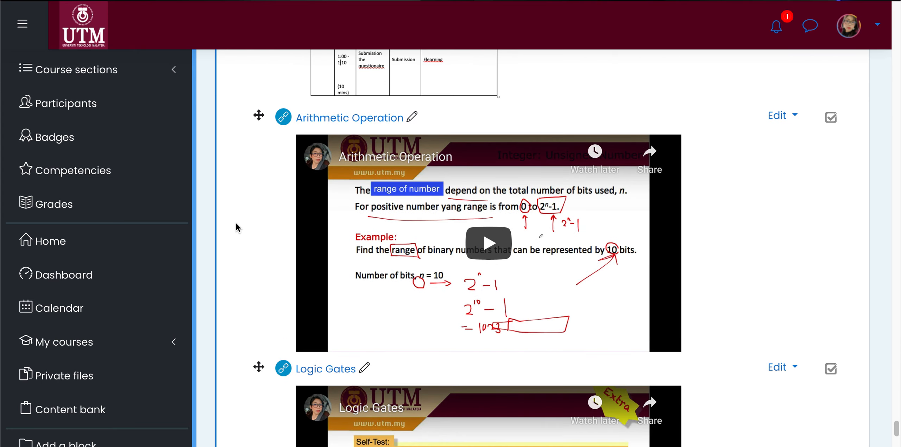
scroll(236, 223, "up", 9)
scroll(235, 222, "down", 1)
scroll(236, 223, "down", 5)
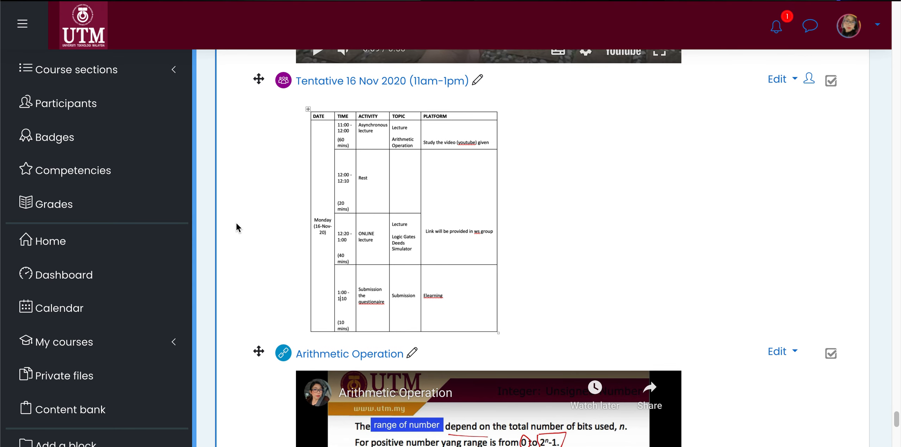
- Return to the MARLA Questionnaire entry and examine its scenario text and paused video
scroll(237, 225, "up", 10)
scroll(737, 241, "down", 1)
scroll(737, 241, "up", 7)
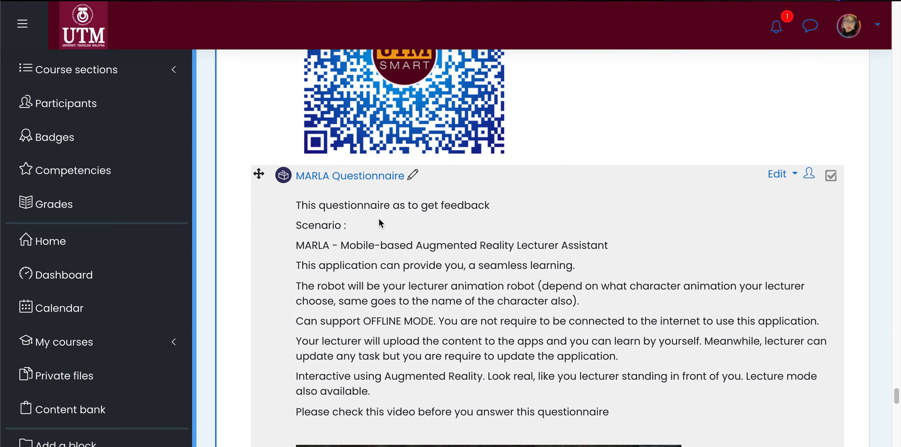
scroll(379, 220, "down", 6)
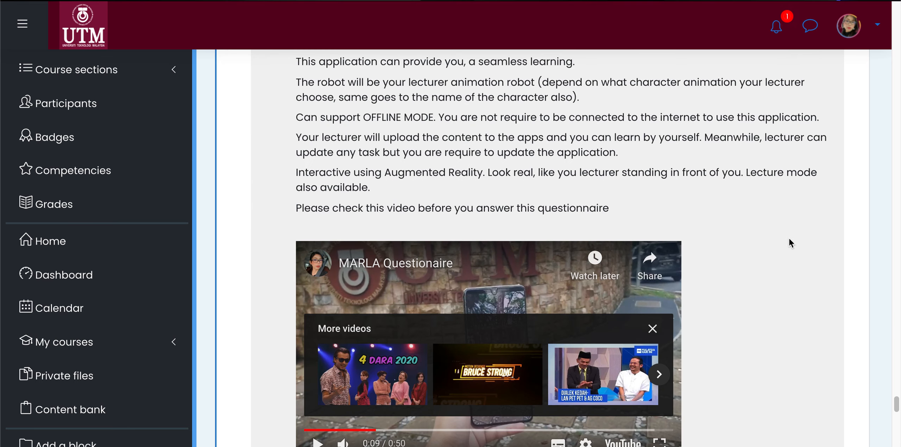
scroll(790, 243, "down", 6)
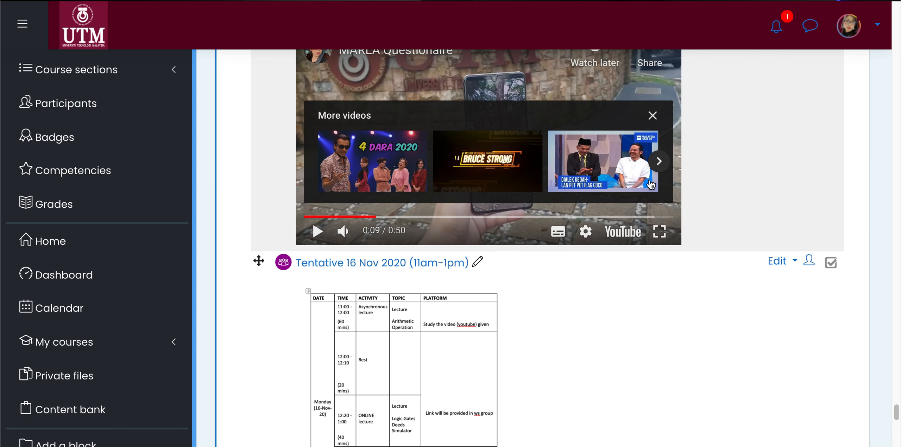
scroll(674, 232, "up", 7)
- Show the Logic Gates video entry with the Self-Test slide, just above the 22 November - 28 November section
scroll(702, 239, "down", 20)
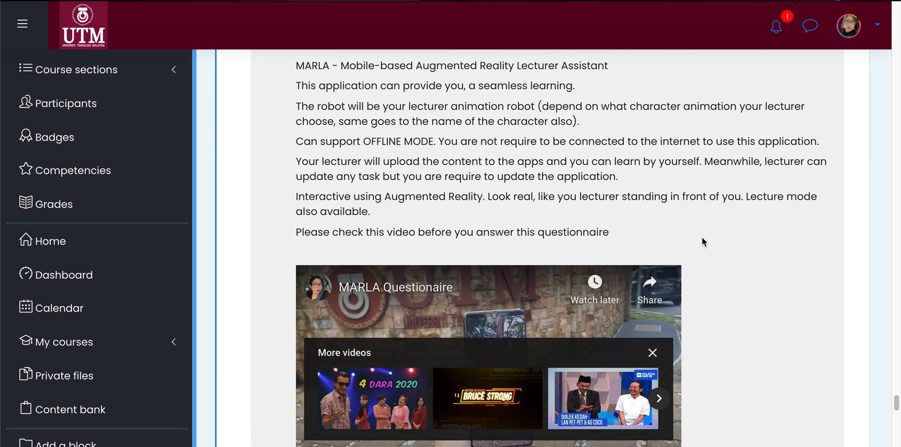
scroll(702, 239, "down", 2)
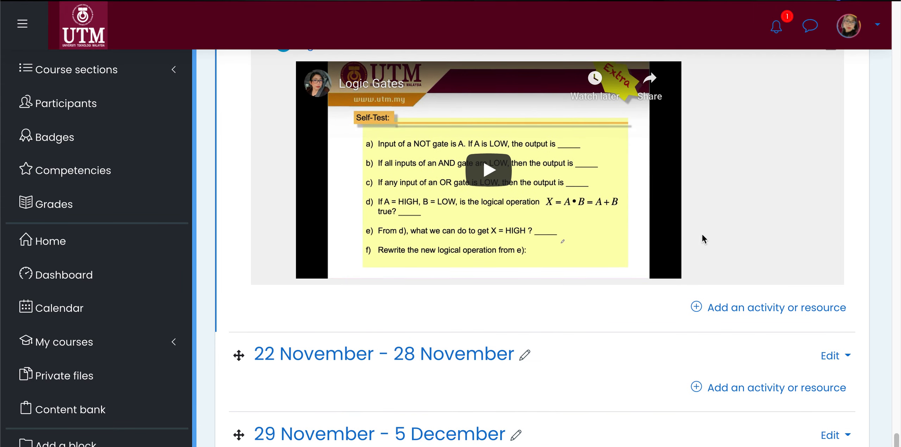
scroll(702, 239, "up", 3)
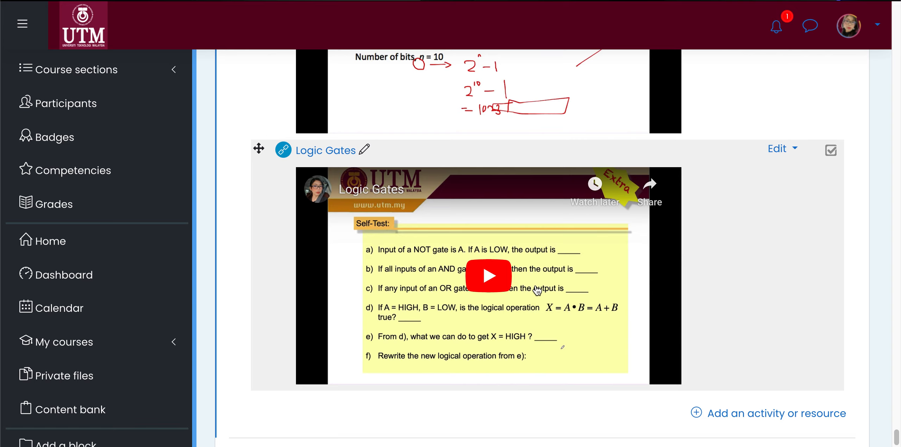
scroll(537, 291, "down", 5)
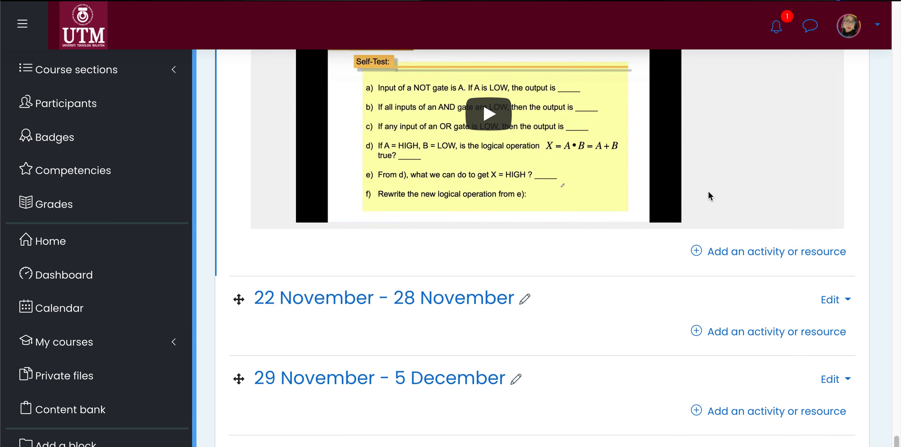
scroll(708, 190, "up", 3)
scroll(875, 202, "up", 1)
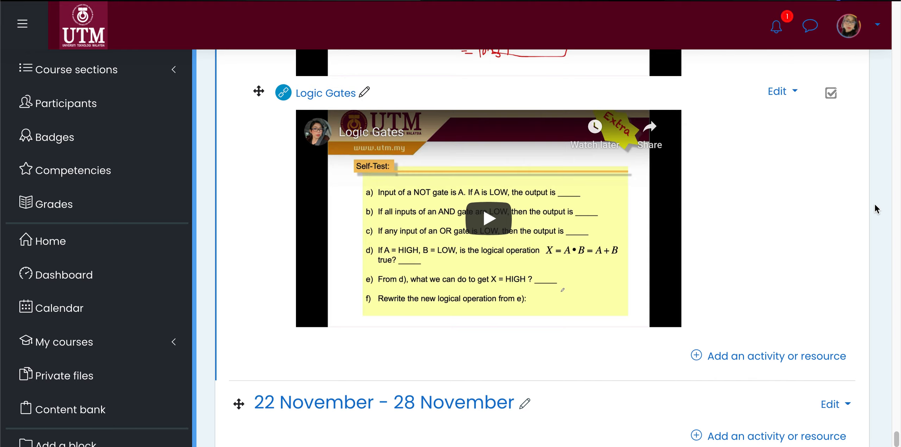
scroll(874, 204, "up", 1)
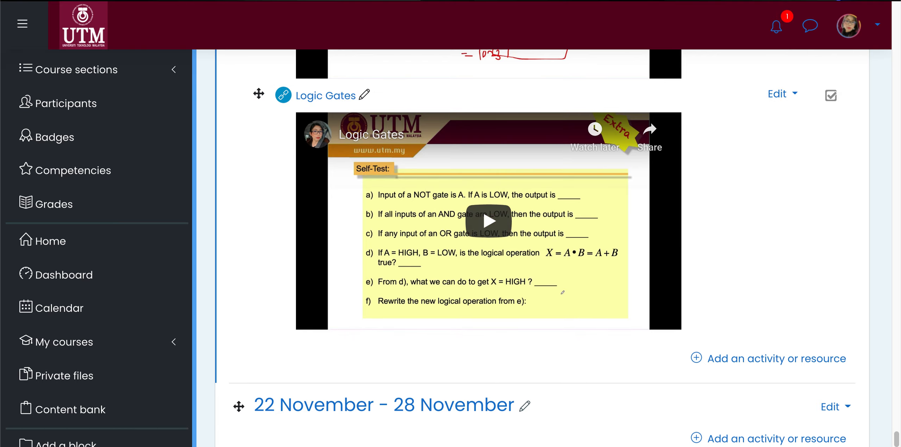
- Switch to the Google Meet call and admit the participant waiting to join
left_click(549, 1)
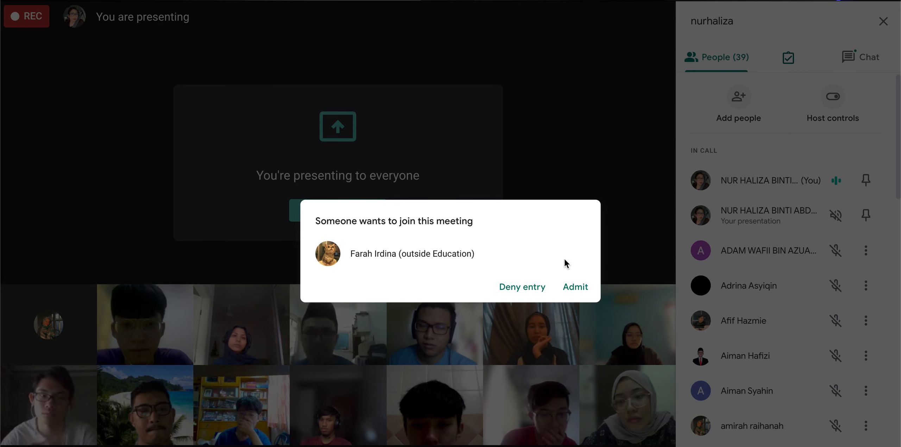
left_click(577, 288)
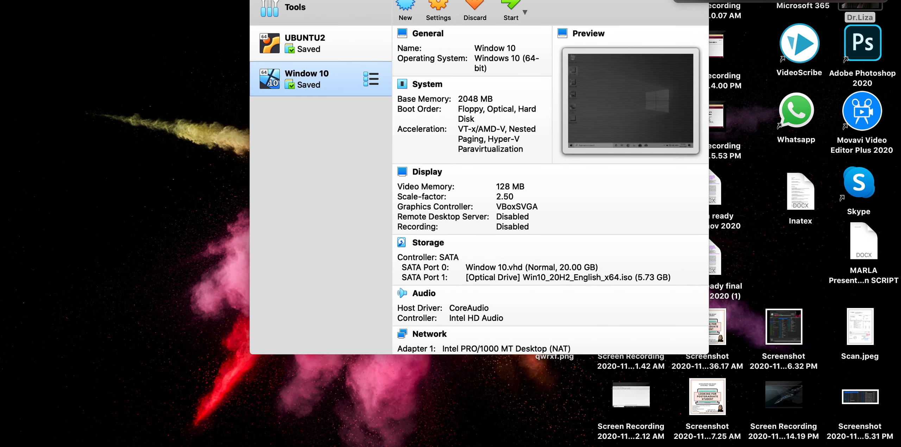
- Move the Oracle VM VirtualBox Manager window fully into view and enlarge it to show more of the Window 10 machine's details
left_click_drag(577, 0, 618, 26)
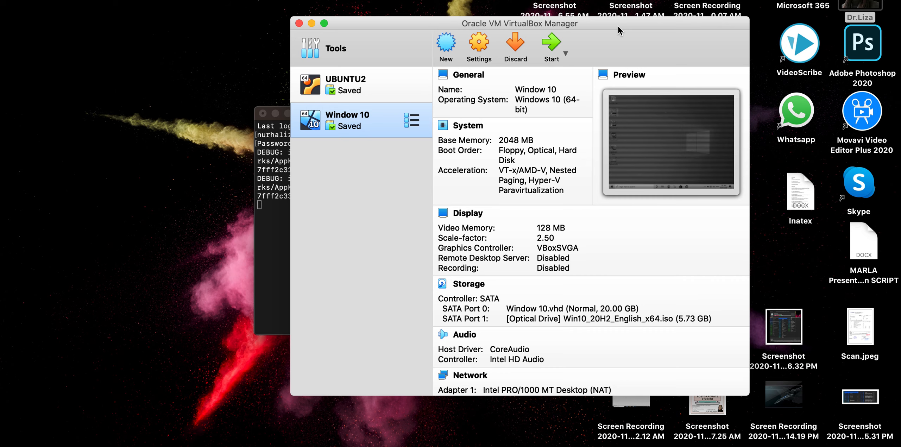
left_click_drag(291, 394, 229, 411)
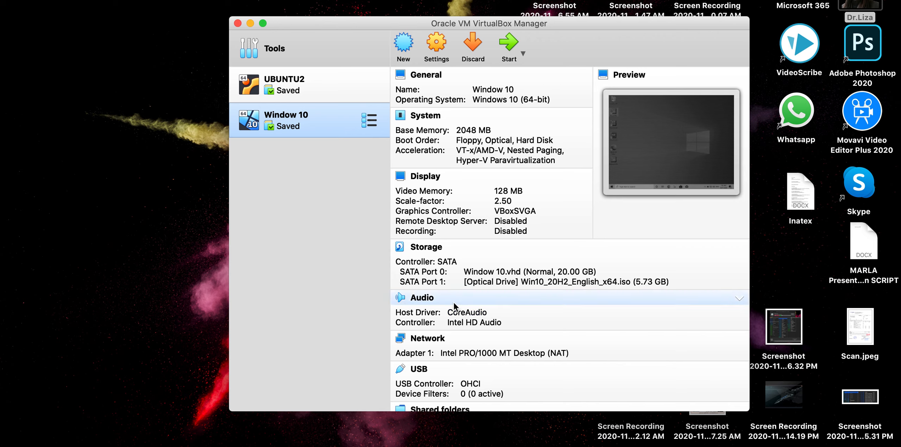
- Return to the meeting from VirtualBox and admit the next participant asking to join
mouse_move(282, 442)
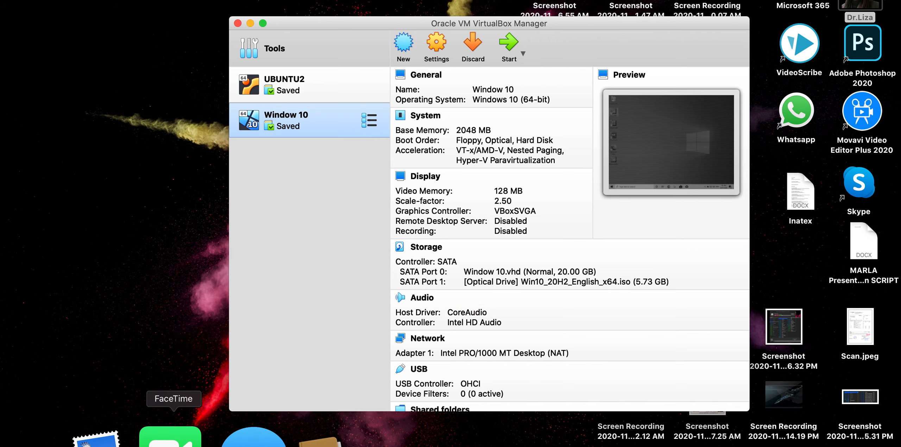
left_click(127, 436)
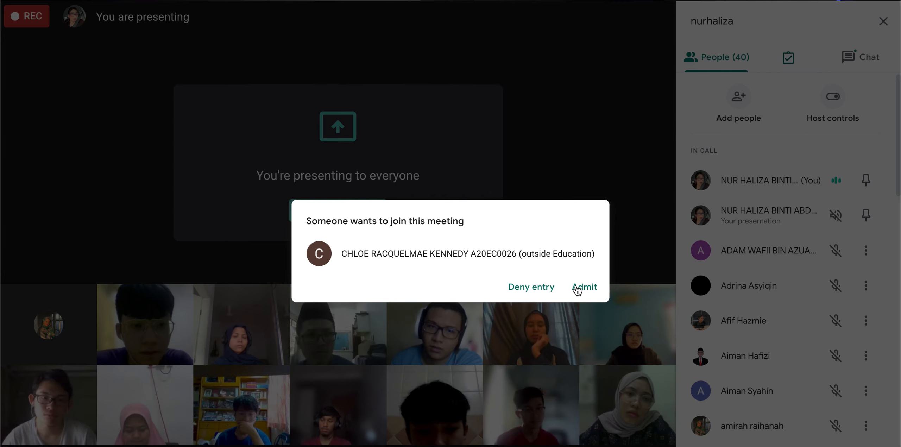
left_click(576, 285)
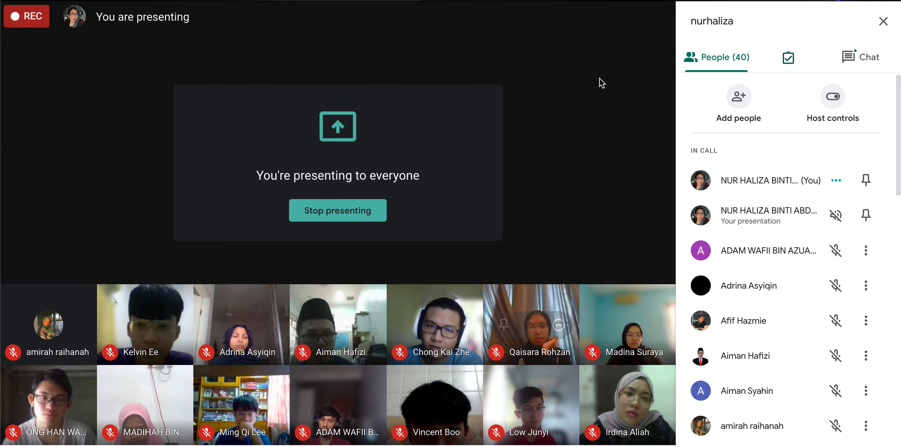
- Search the web for "deeds simulator" in a new tab and highlight the search phrase in the results page
key("super+t")
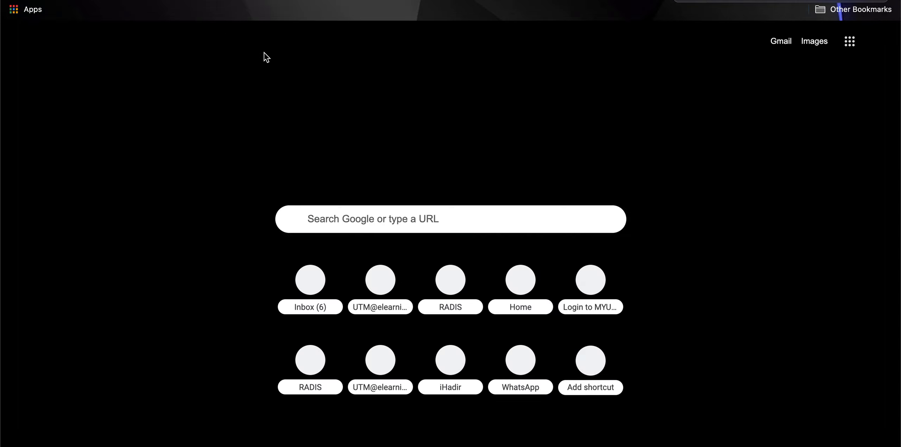
type("deed")
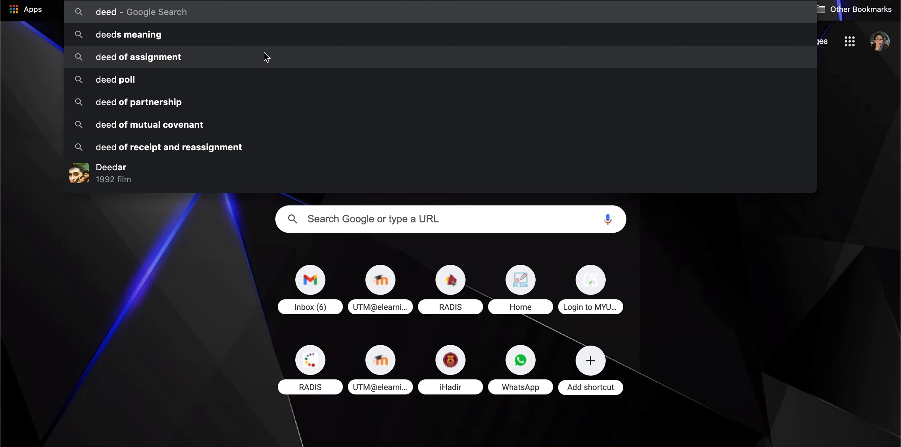
type("s s")
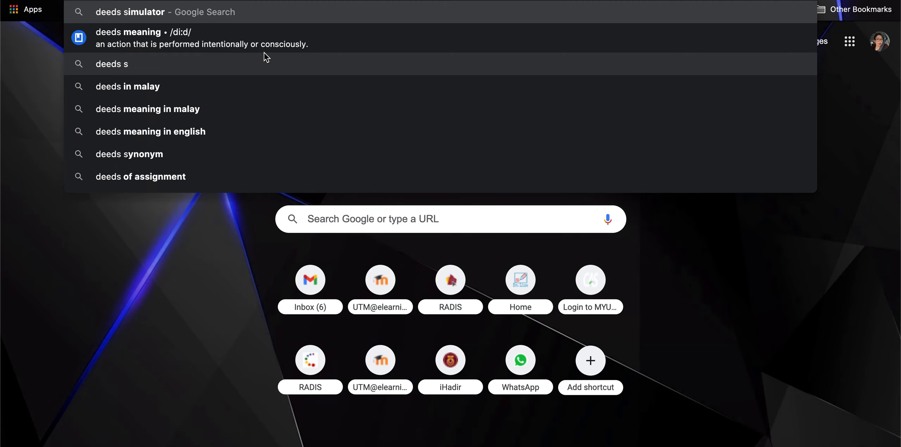
left_click(258, 14)
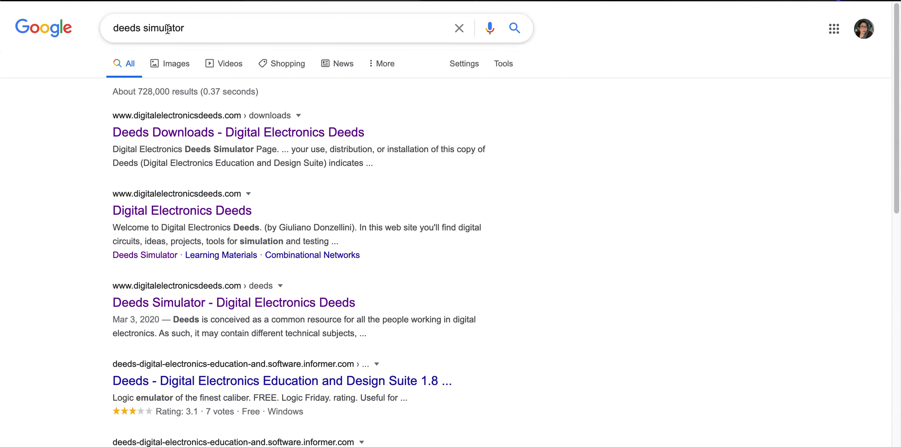
left_click_drag(201, 27, 98, 32)
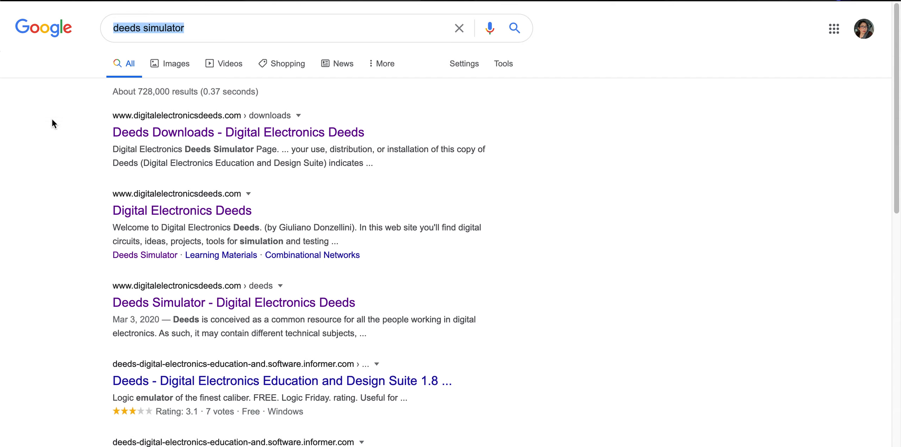
- Open the Deeds Downloads page and highlight the Windows note beside the Deeds Installer in the downloads table
left_click(145, 137)
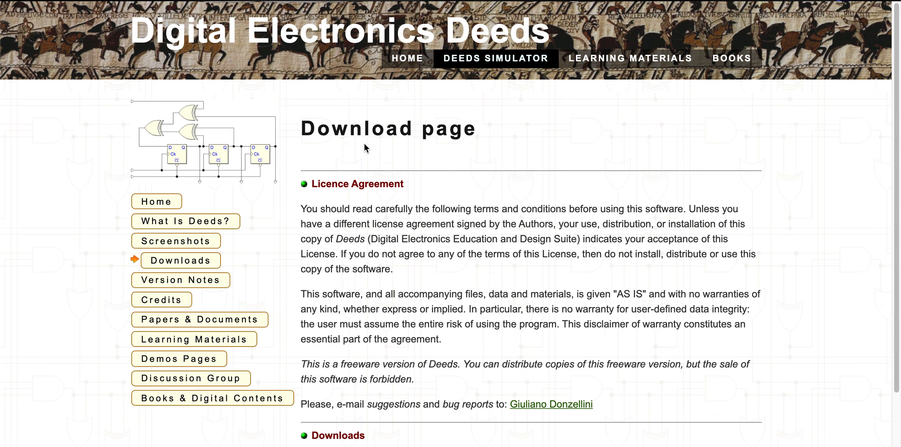
scroll(363, 142, "down", 4)
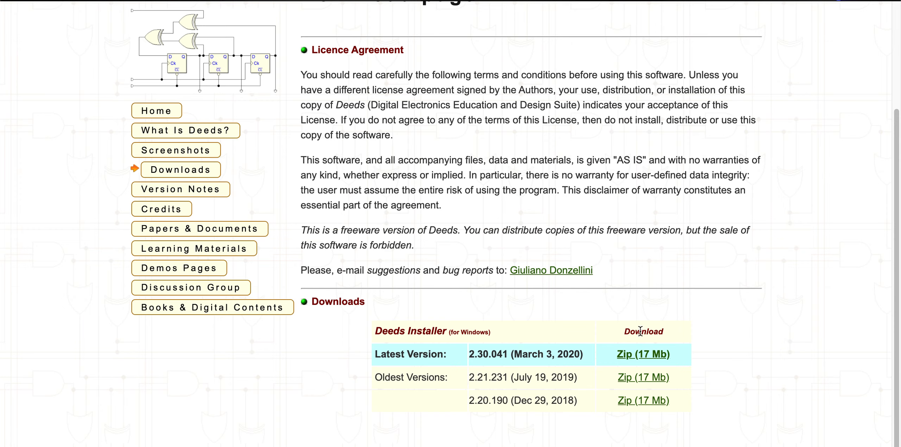
left_click_drag(496, 334, 448, 333)
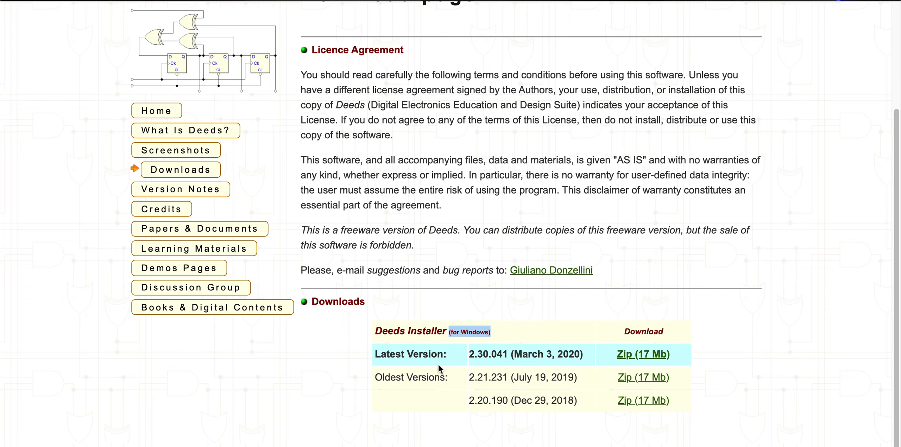
left_click(460, 332)
left_click_drag(461, 333, 480, 334)
- Search the web for "virtual box", open the Oracle VM VirtualBox site and look through its home page
left_click(297, 1)
type("virtual box")
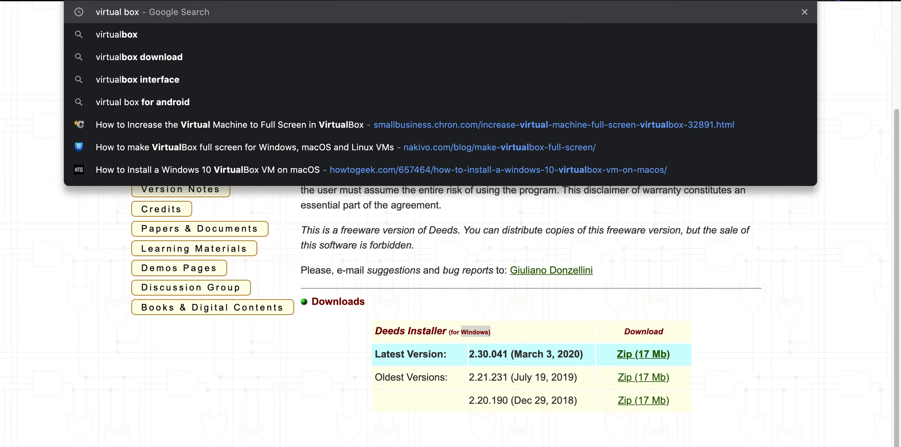
key("Return")
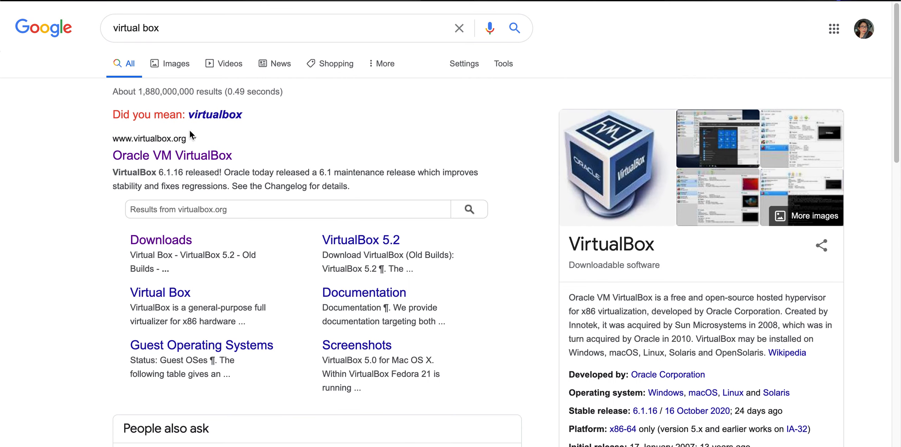
left_click(166, 158)
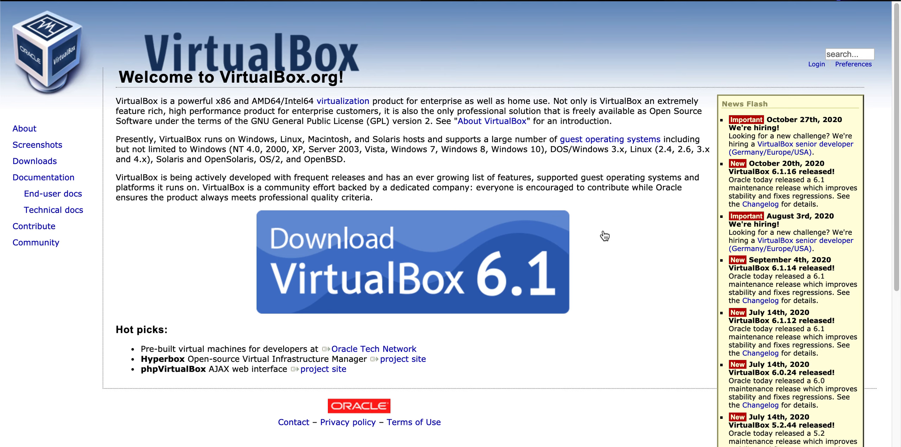
scroll(603, 236, "down", 10)
scroll(603, 235, "up", 10)
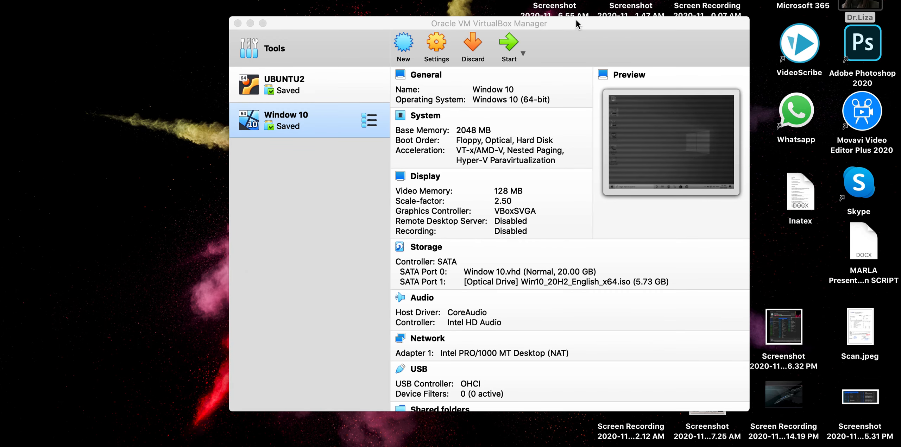
- Switch to Oracle VM VirtualBox Manager, reposition and enlarge its window, and start the Window 10 virtual machine
left_click_drag(578, 25, 556, 27)
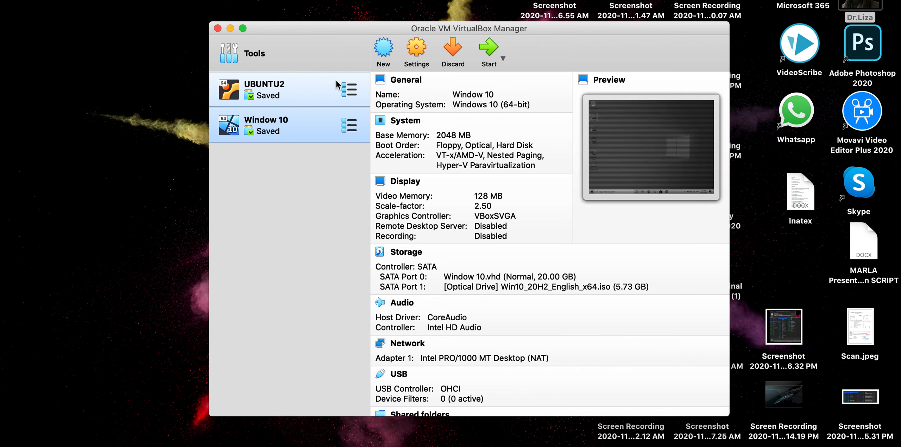
left_click_drag(496, 30, 568, 14)
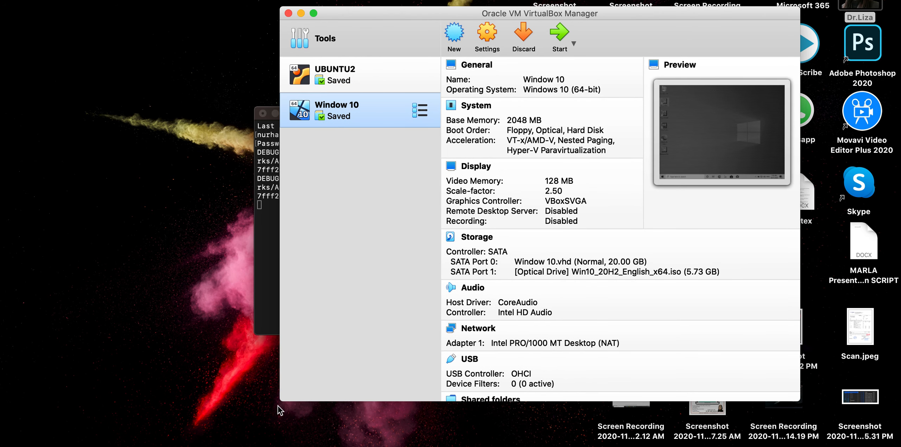
left_click_drag(263, 413, 122, 445)
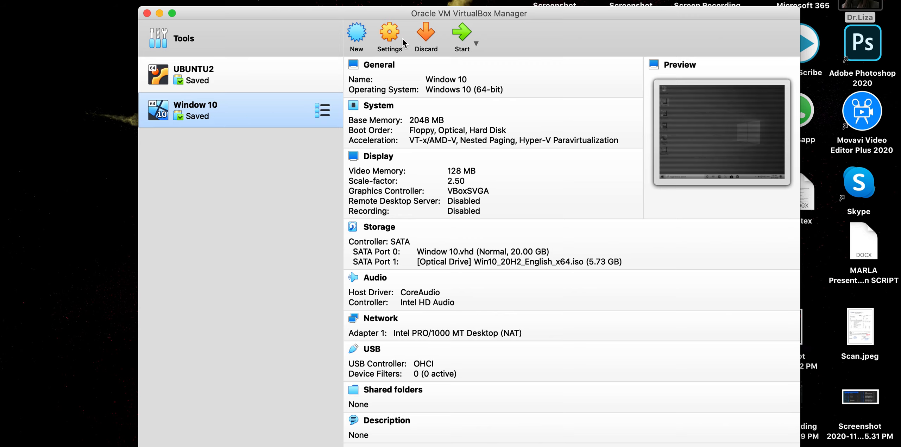
left_click(456, 36)
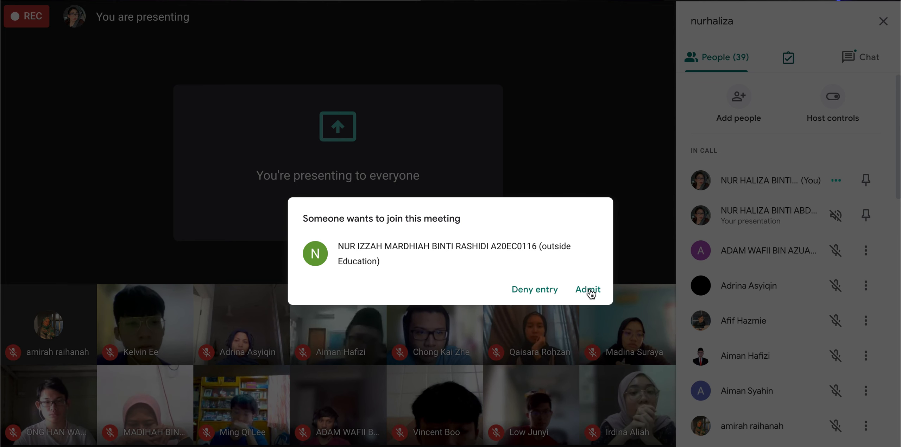
- Admit the three participants waiting to join the Google Meet call
left_click(588, 289)
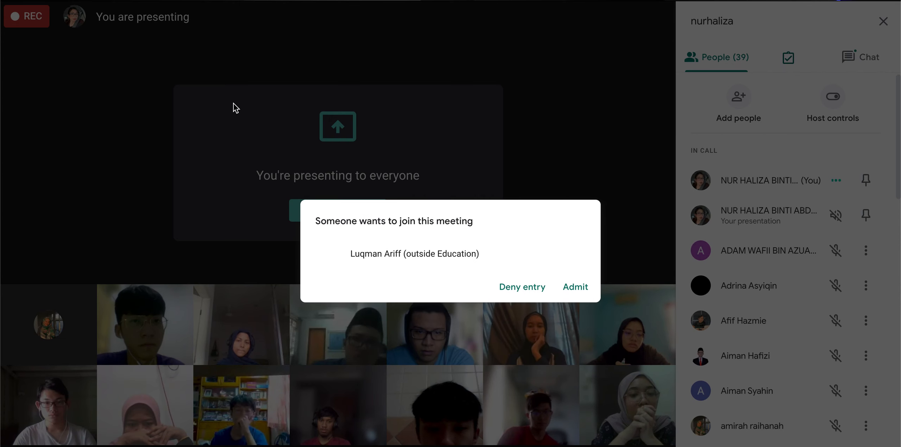
left_click(577, 288)
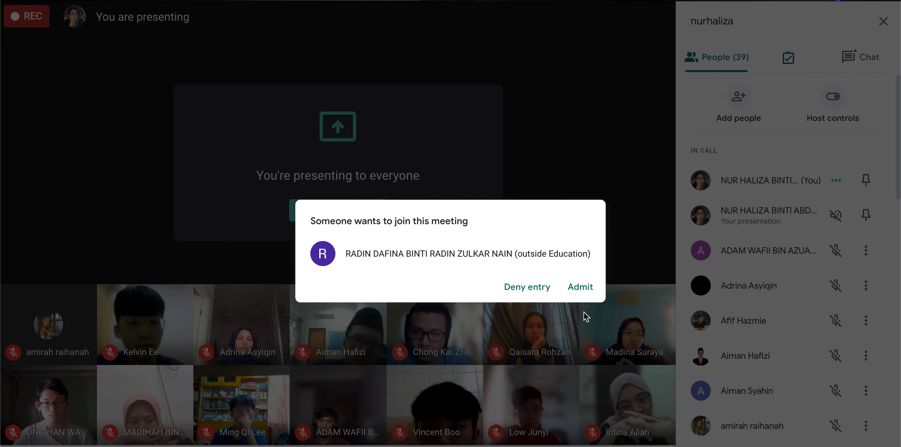
left_click(577, 288)
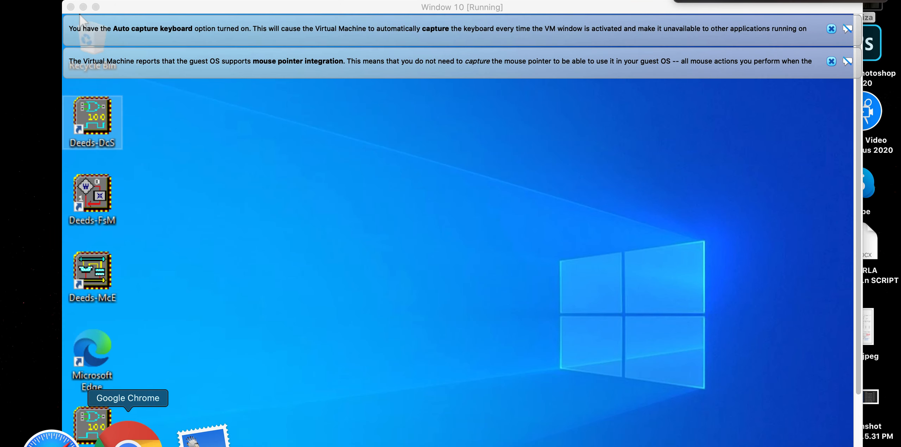
- Return to the Google Meet call from the virtual machine and admit three more participants
left_click(131, 432)
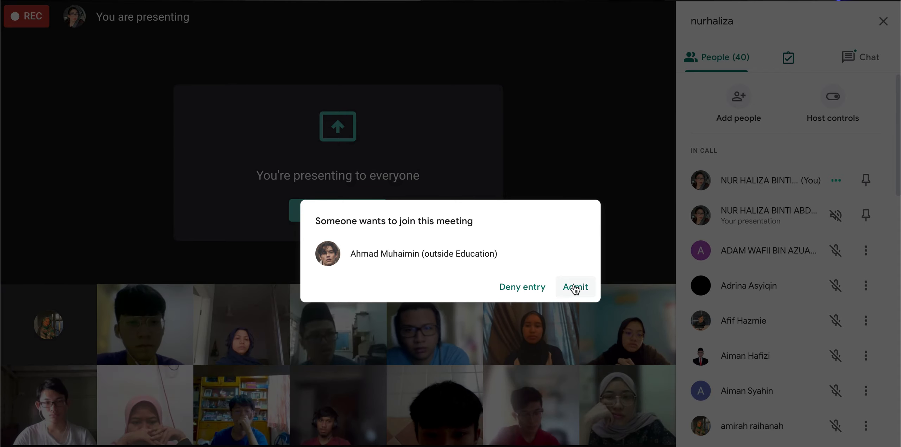
left_click(575, 287)
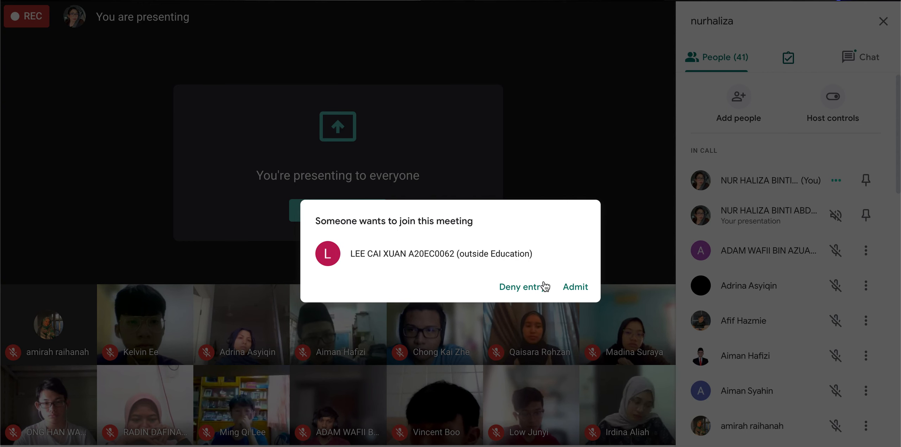
left_click(565, 286)
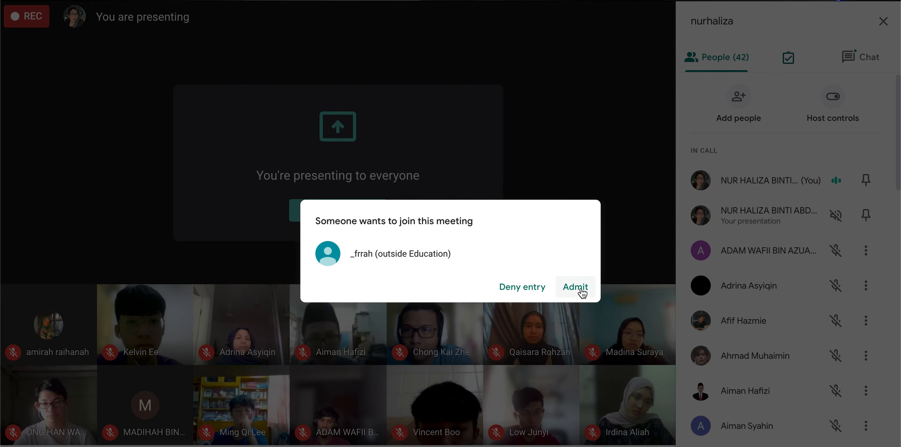
left_click(582, 292)
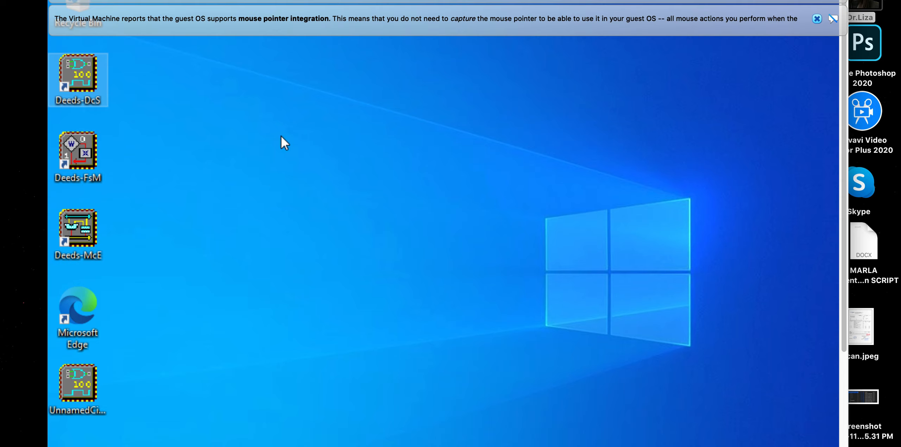
- Bring the title bar of the running Window 10 machine into view and dismiss the mouse integration and keyboard capture notices
left_click_drag(355, 0, 350, 7)
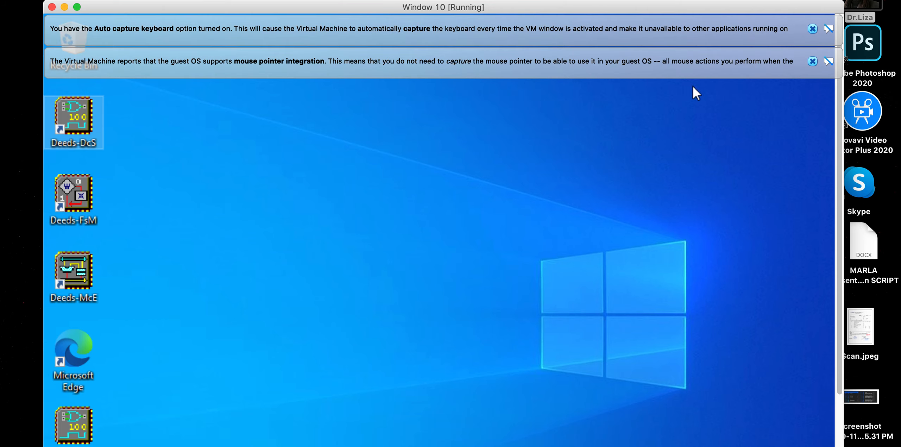
left_click(812, 61)
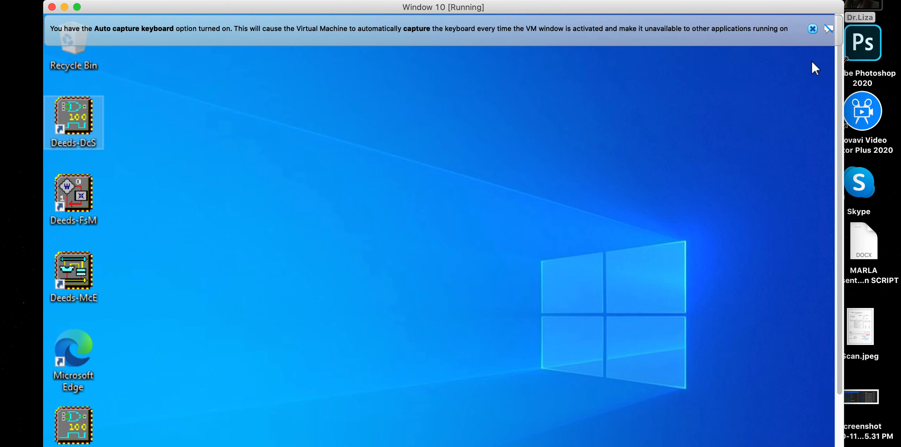
left_click(812, 28)
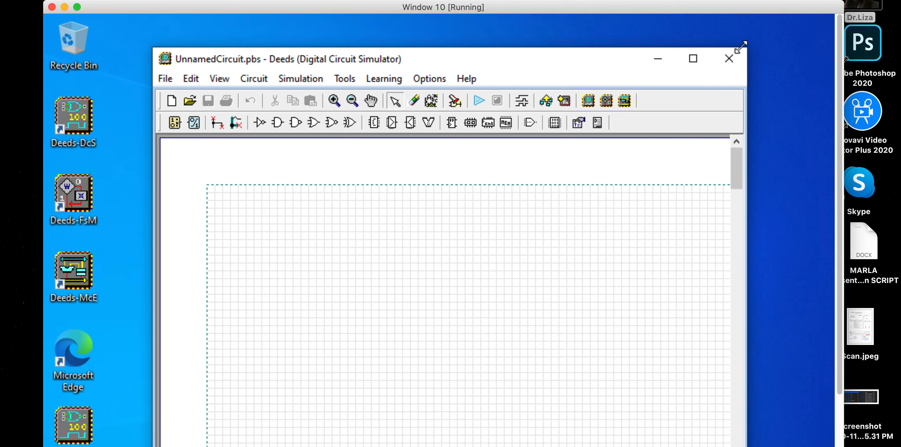
- Resize and reposition the Deeds Digital Circuit Simulator window, and show the available XOR gates including the bus versions
left_click_drag(741, 49, 720, 104)
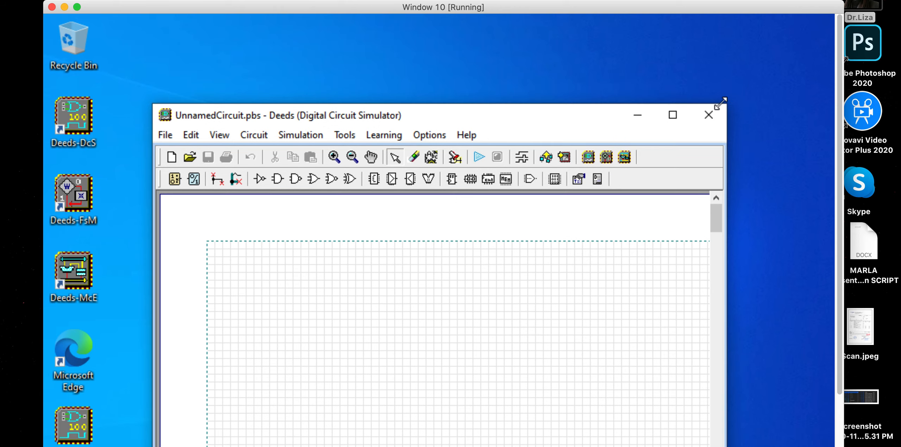
left_click_drag(594, 113, 604, 47)
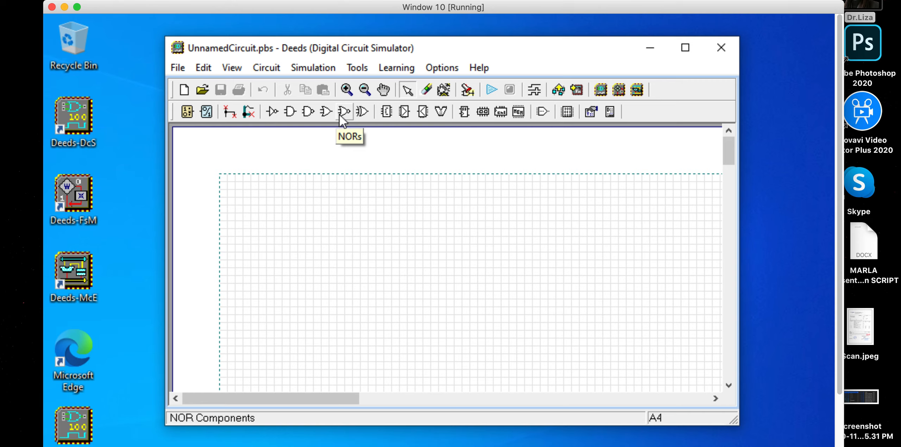
left_click(362, 111)
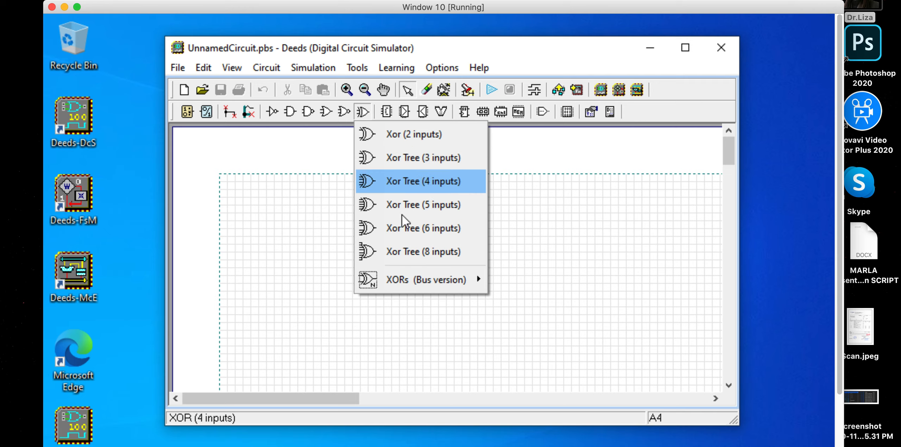
mouse_move(429, 281)
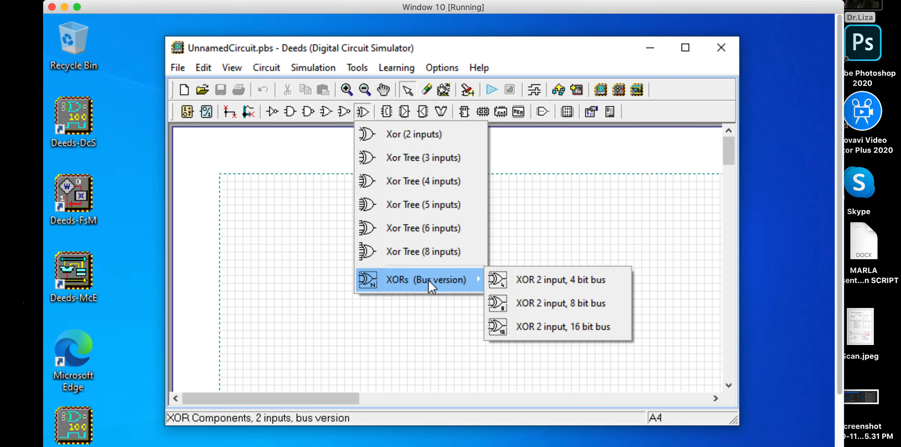
left_click(559, 124)
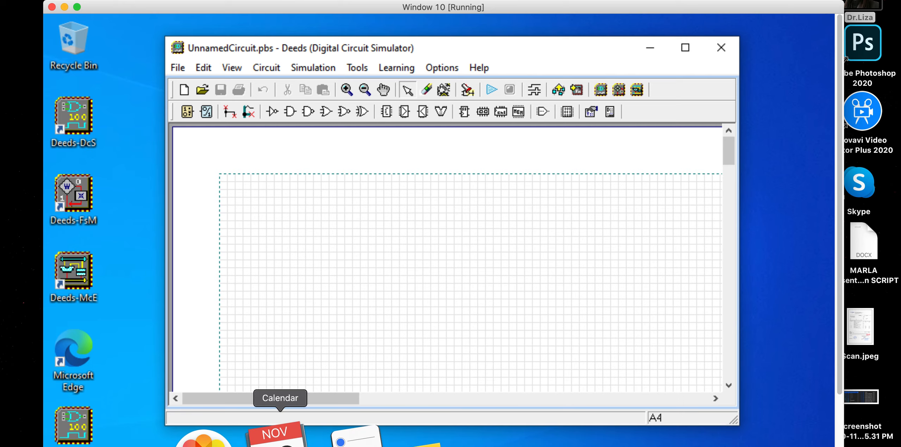
- Place a two-input AND gate in the upper part of the empty circuit sheet in the Deeds simulator
left_click(143, 435)
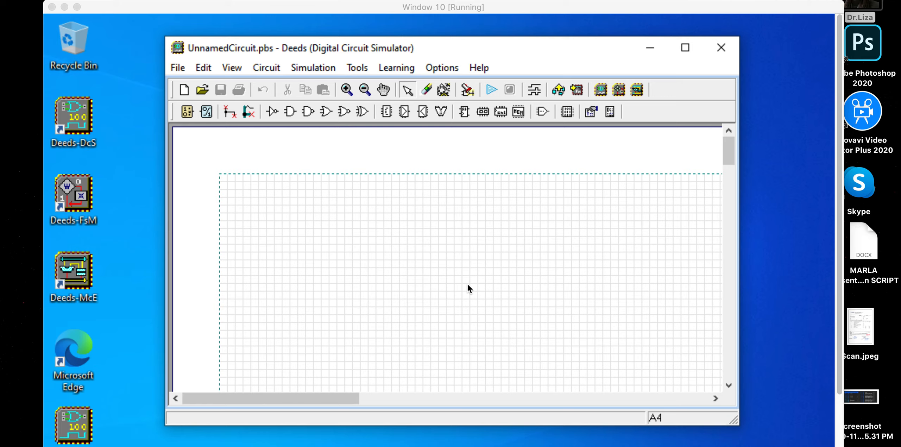
left_click(292, 112)
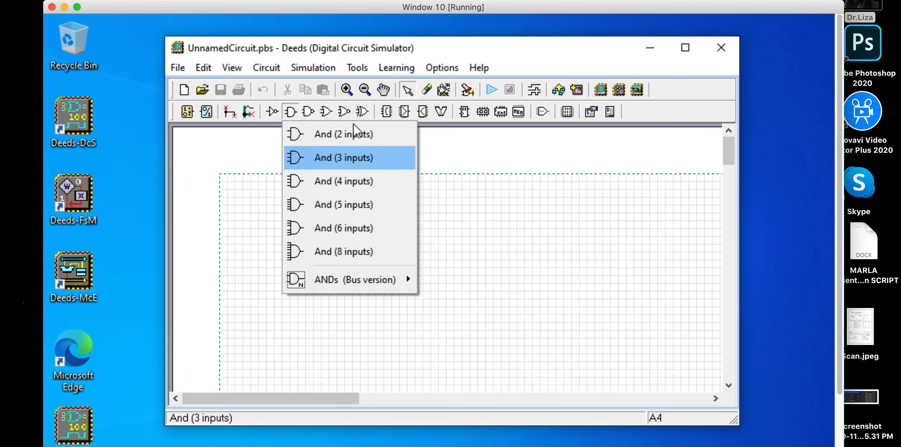
left_click(355, 133)
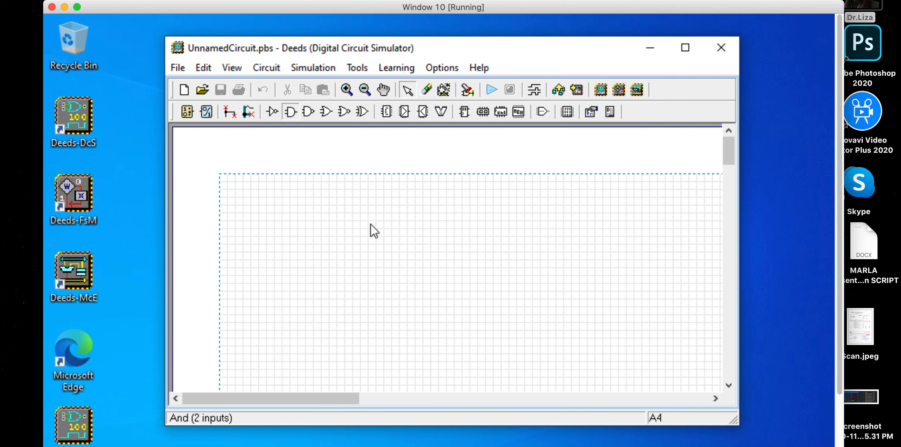
left_click(375, 260)
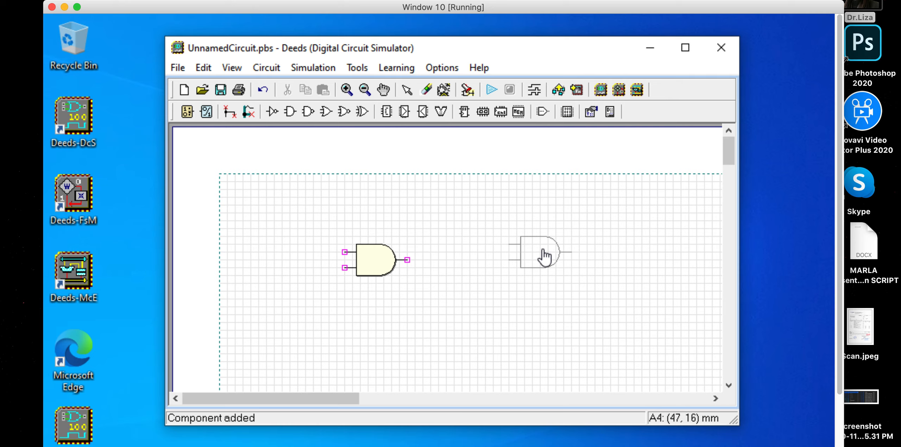
- Stop placing gates and cut the AND gate from the circuit sheet
key("Escape")
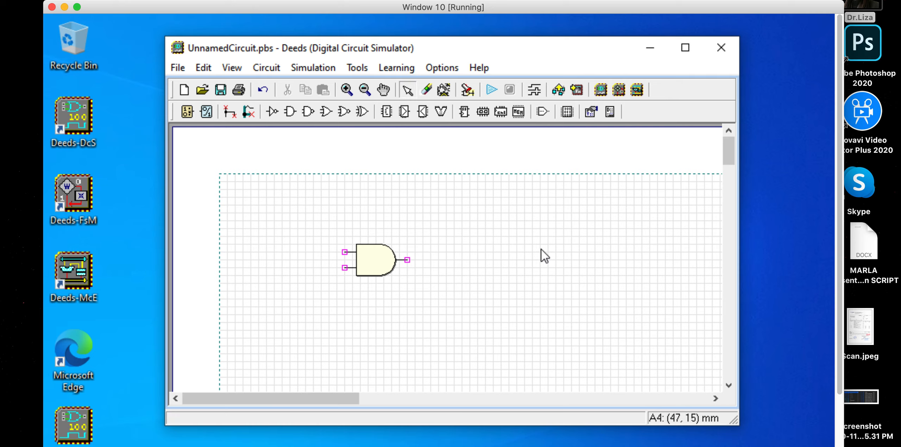
left_click(371, 256)
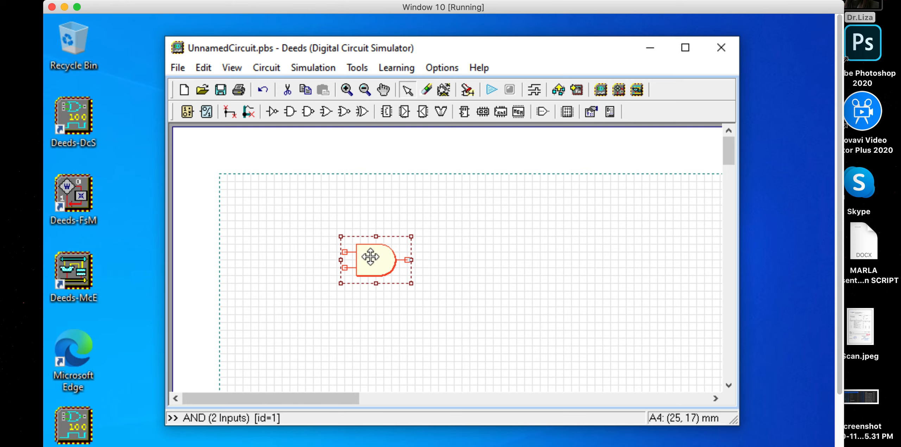
right_click(370, 256)
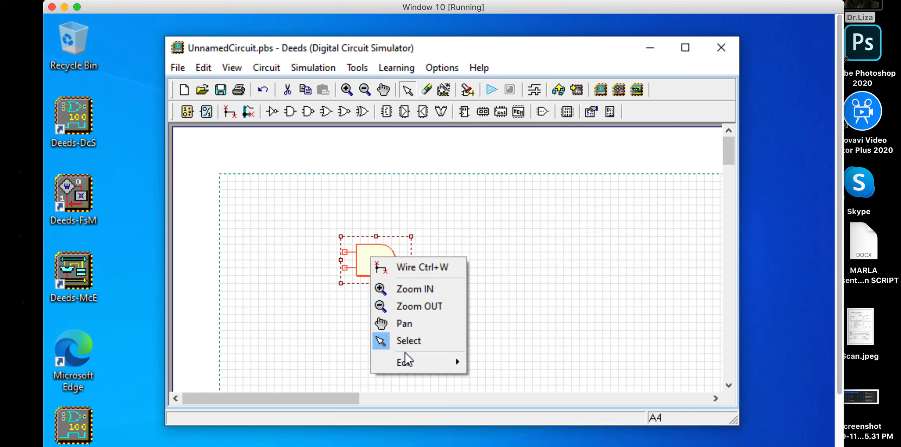
mouse_move(419, 365)
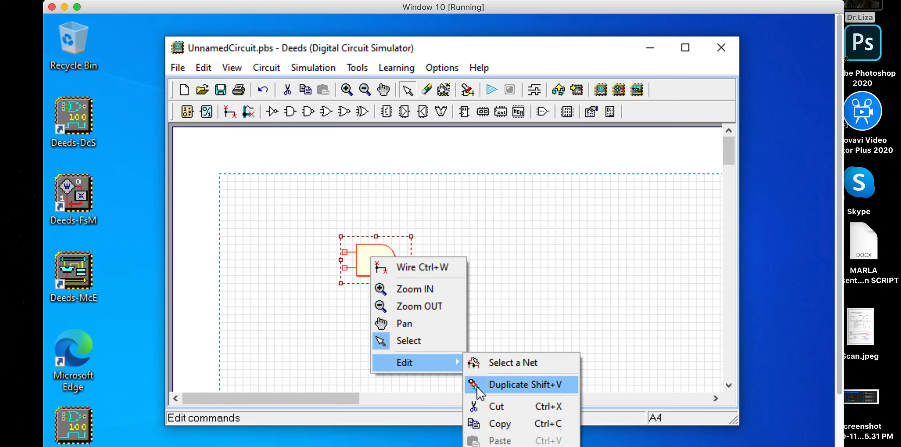
left_click(489, 407)
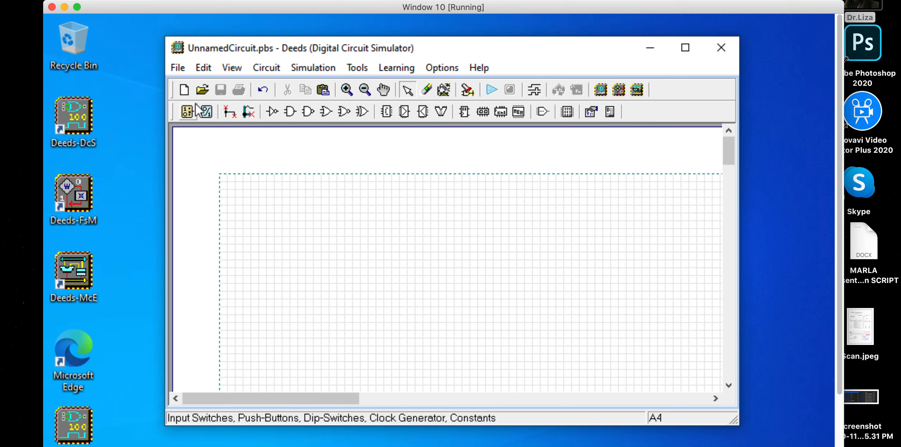
- Place a single NOT (Inverter) gate in the upper part of the empty circuit sheet
left_click(271, 116)
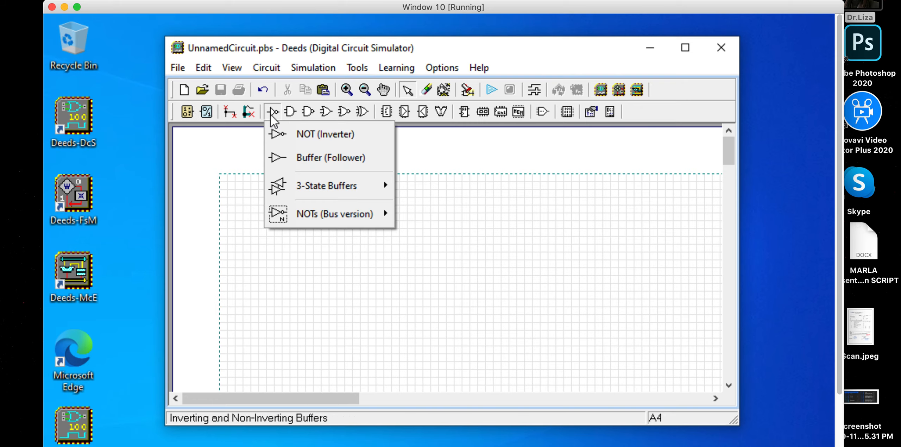
left_click(282, 133)
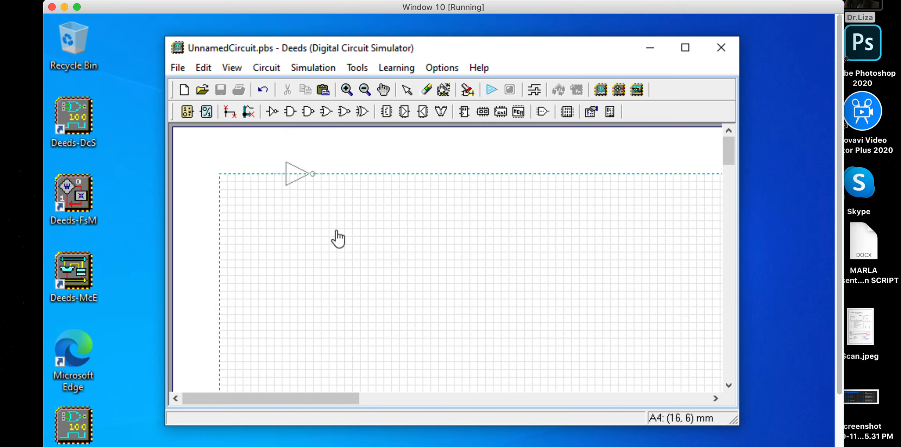
left_click(353, 250)
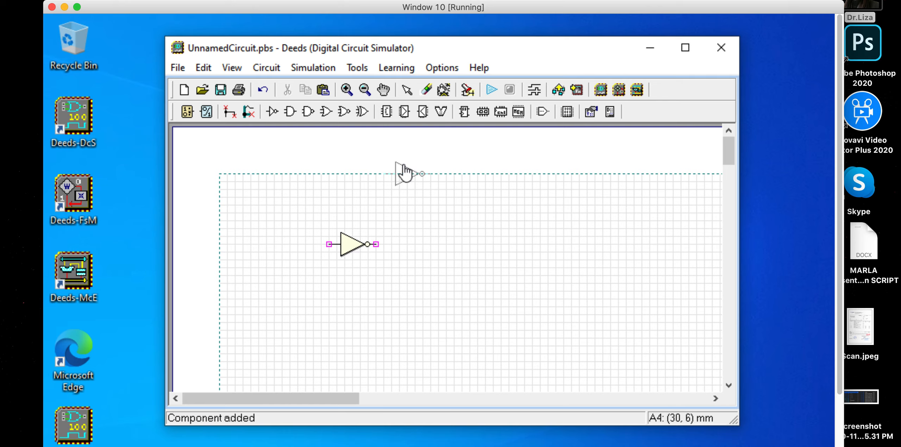
right_click(404, 165)
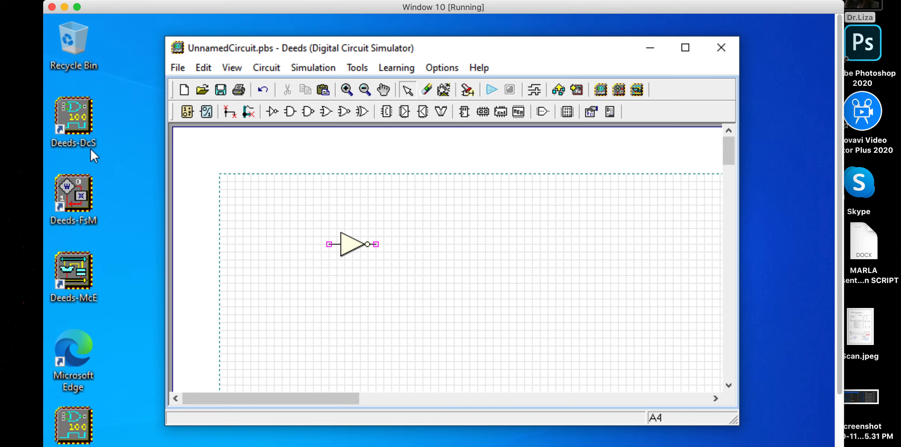
- Place an input switch in line with the NOT gate's input, leaving a gap and keeping its default properties
left_click(201, 109)
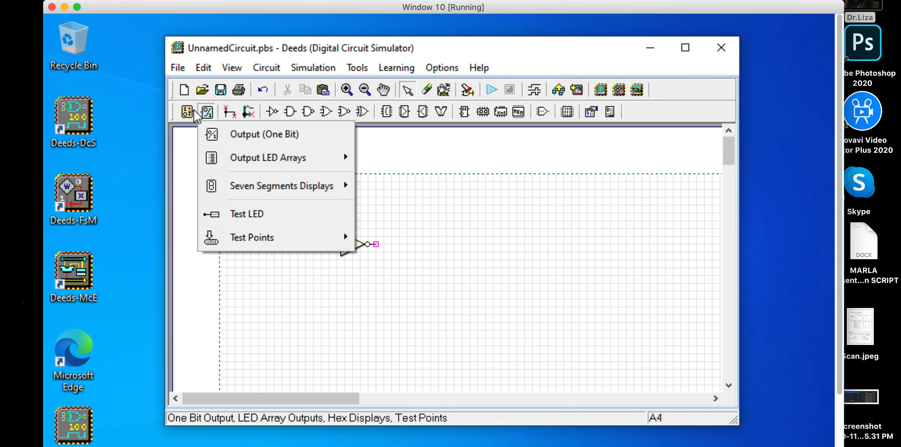
left_click(190, 109)
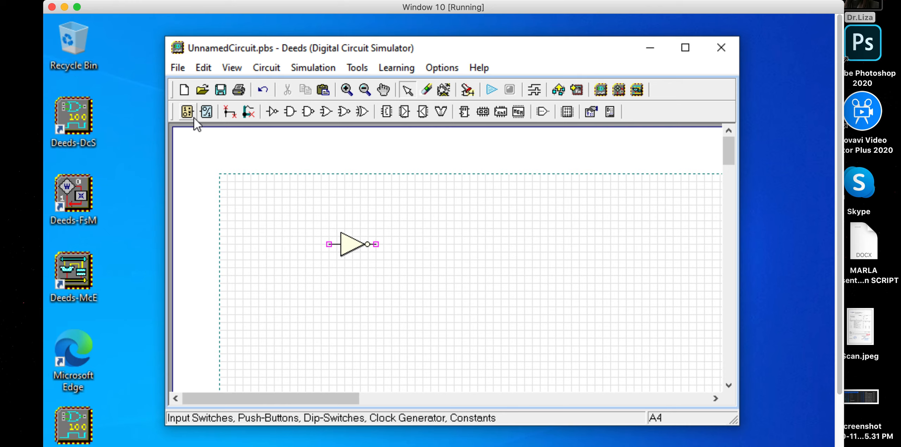
left_click(189, 114)
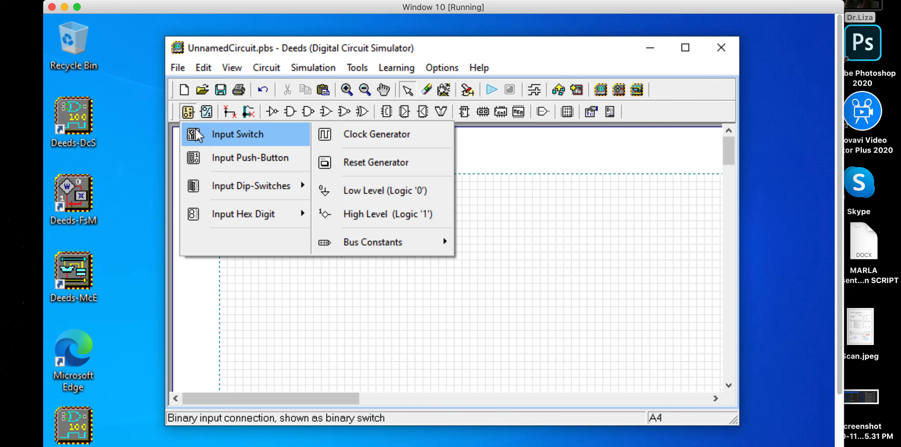
left_click(195, 128)
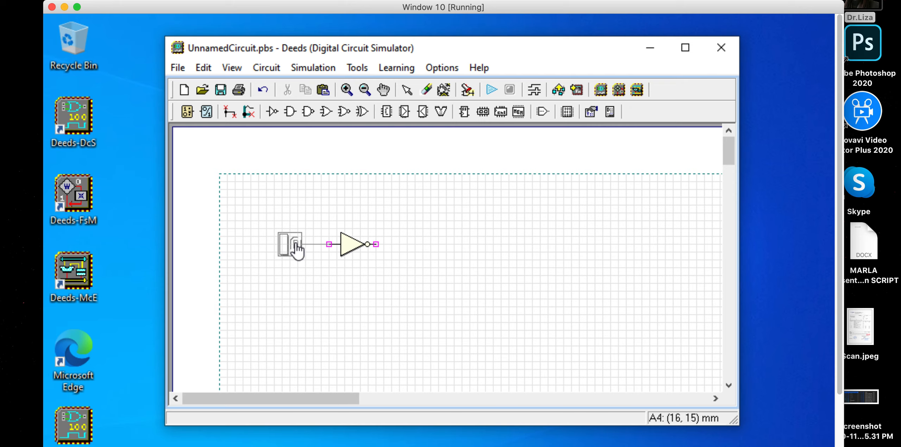
left_click(296, 242)
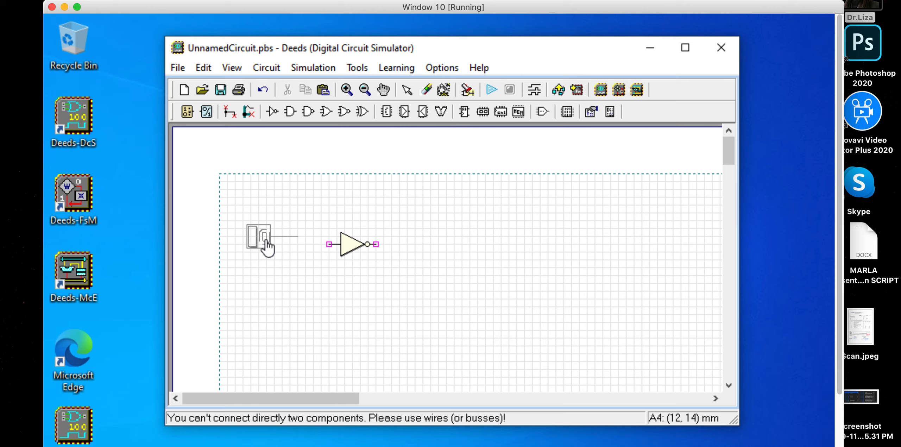
left_click(266, 247)
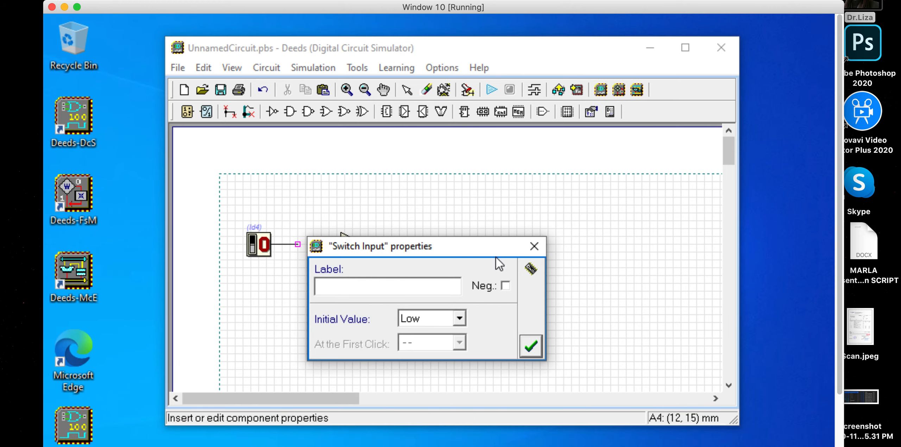
left_click(525, 248)
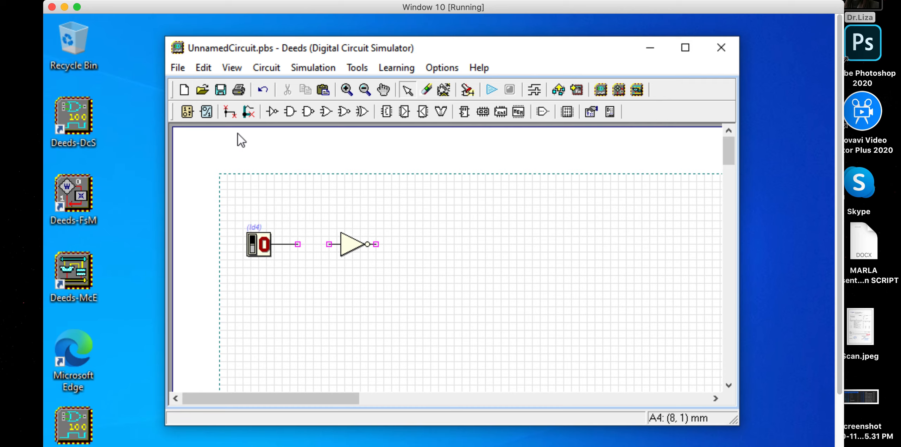
- Wire the input switch's output to the NOT gate's input
left_click(229, 113)
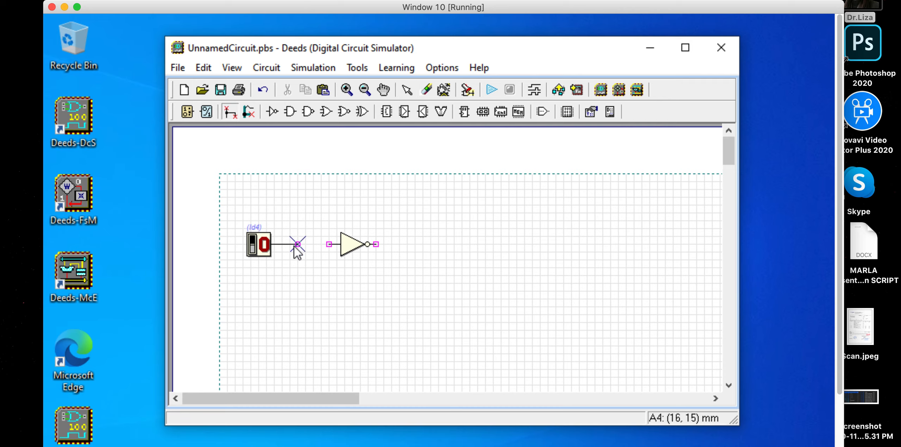
left_click(321, 246)
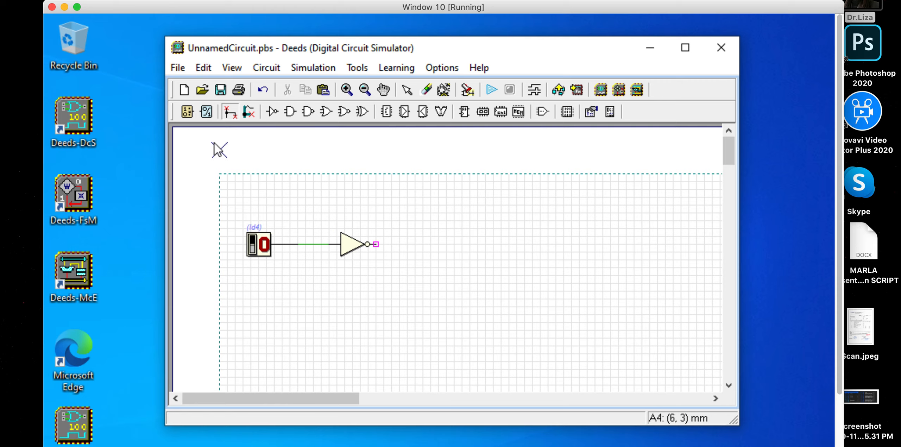
key("Escape")
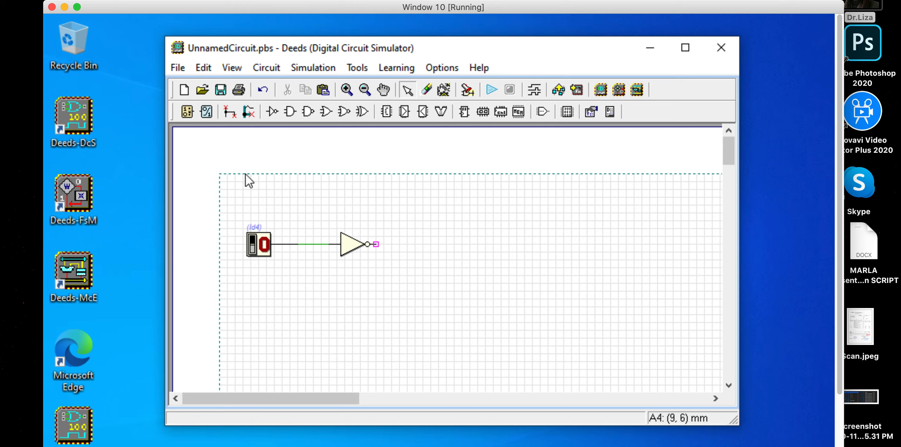
- Select the switch, wire and NOT gate together and cut them from the sheet
left_click_drag(244, 216, 415, 290)
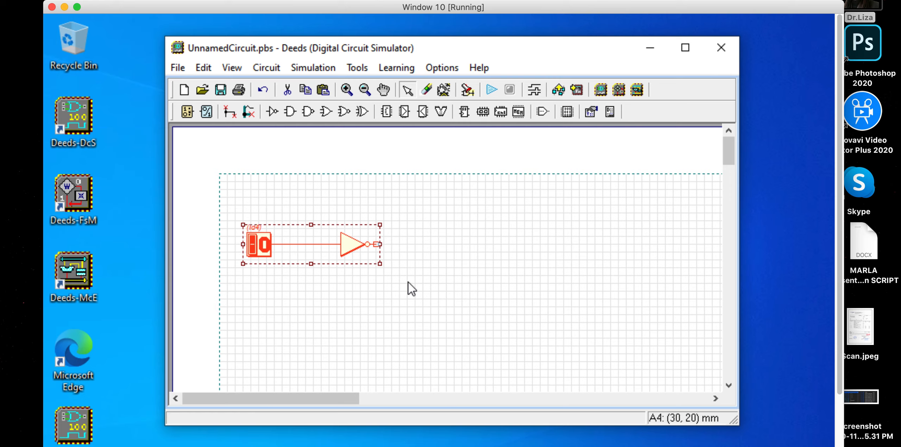
right_click(343, 241)
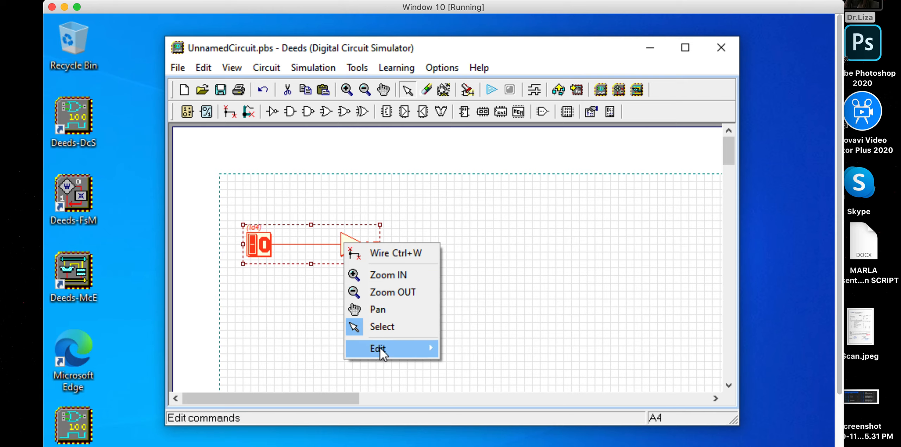
mouse_move(381, 350)
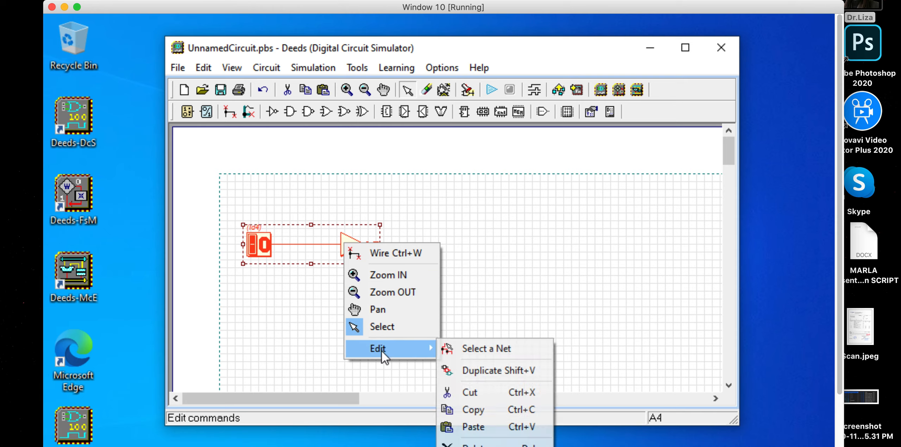
left_click(458, 388)
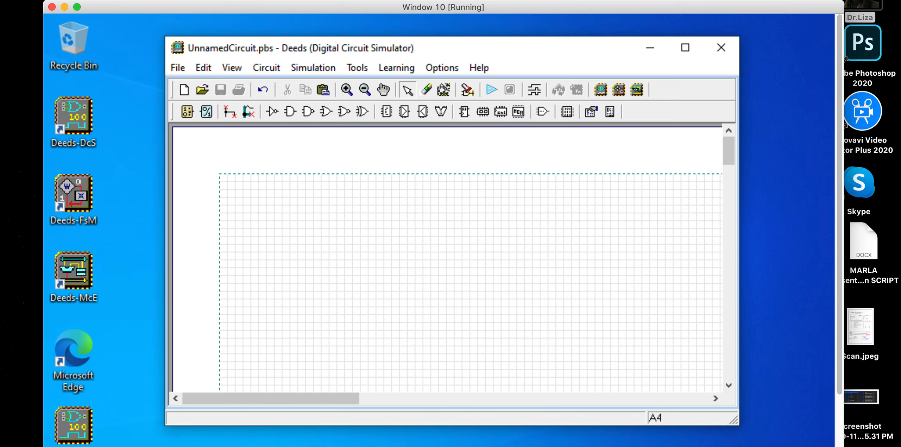
right_click(243, 298)
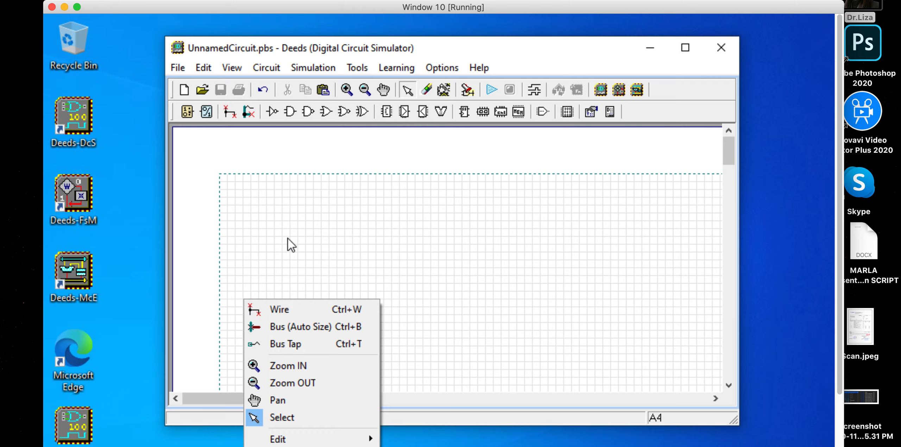
left_click(369, 162)
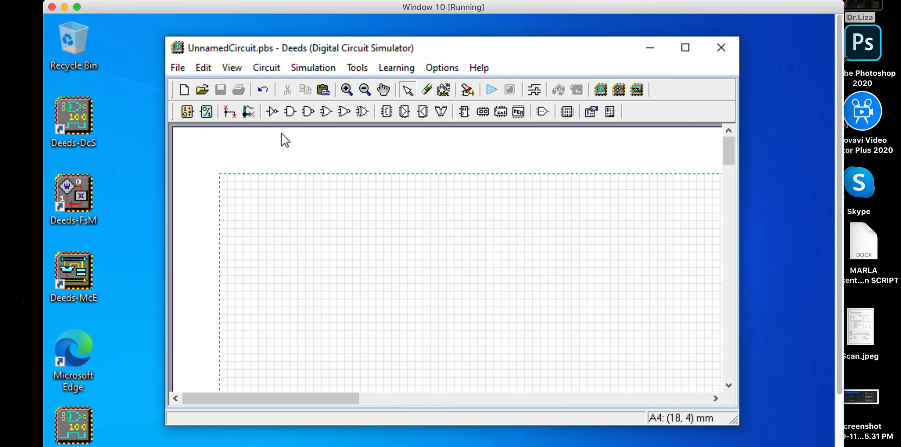
- Place a NOT (Inverter) gate with its output facing right in the upper part of the empty sheet
left_click(271, 112)
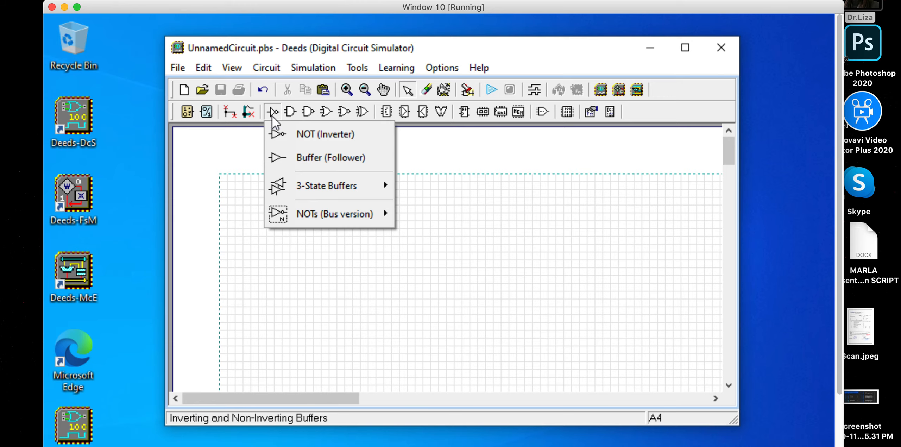
left_click(278, 133)
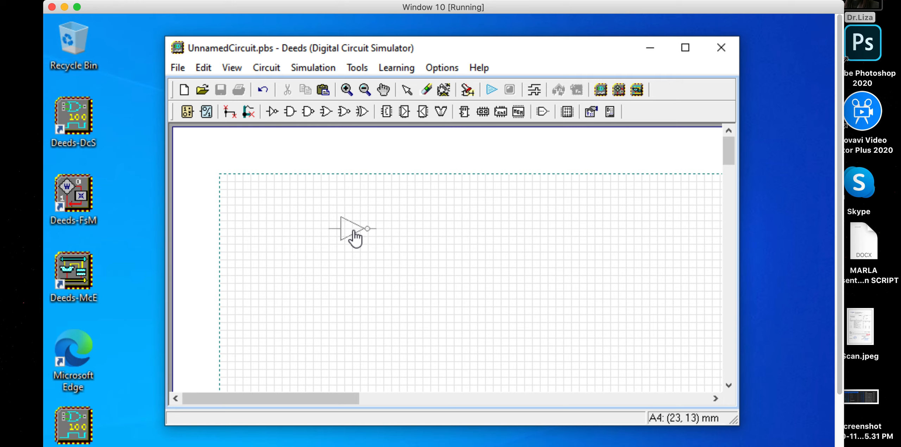
left_click(355, 239)
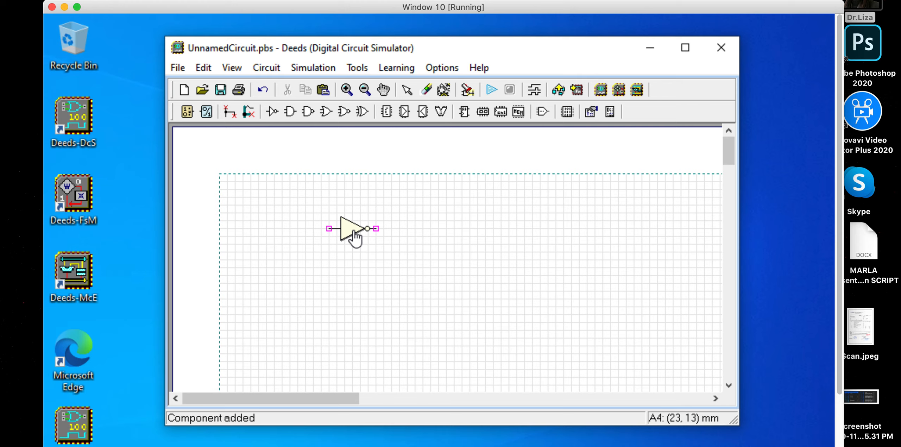
- Rotate the next NOT gate repeatedly through its orientations, and place it facing right just below the first one
right_click(355, 233)
right_click(354, 232)
right_click(354, 232)
right_click(354, 233)
right_click(354, 232)
right_click(355, 236)
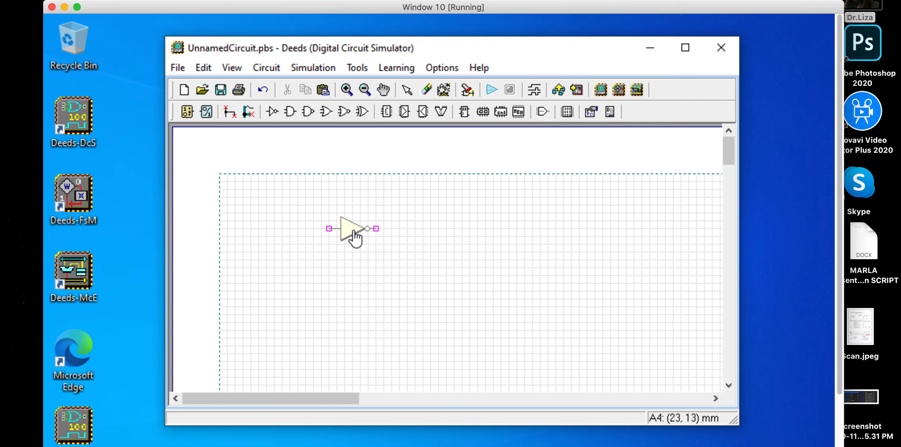
right_click(354, 232)
right_click(360, 283)
right_click(360, 283)
right_click(360, 283)
right_click(360, 284)
right_click(360, 284)
right_click(360, 283)
right_click(360, 284)
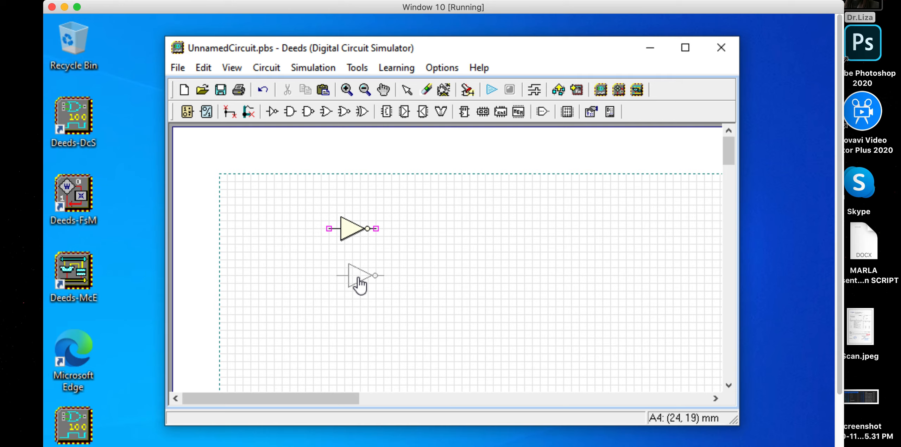
left_click(359, 284)
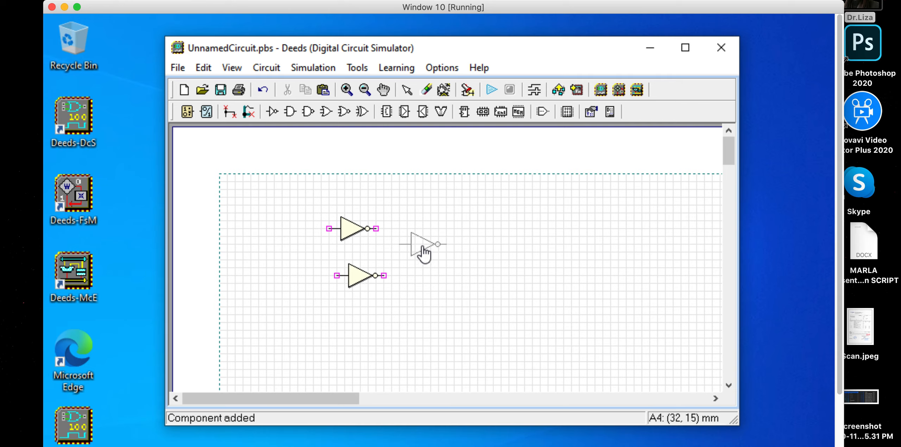
- Place three more NOT gates beside the first two: one facing right, one rotated to face down and one rotated to face left
left_click(432, 246)
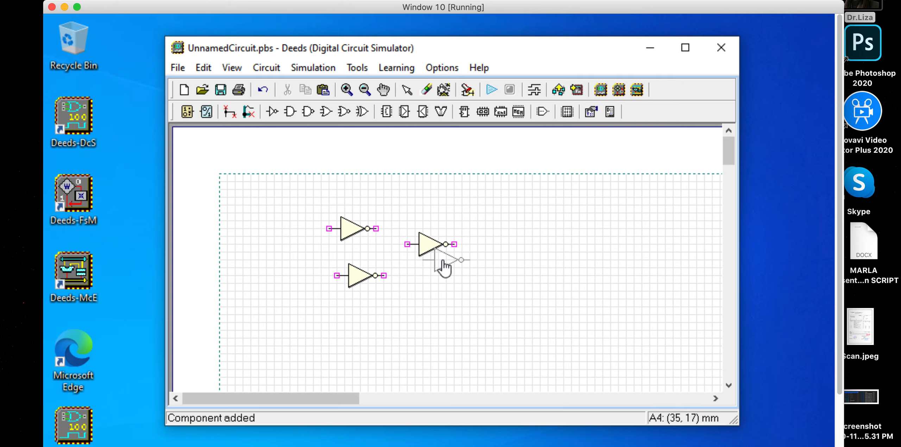
right_click(451, 296)
left_click(450, 297)
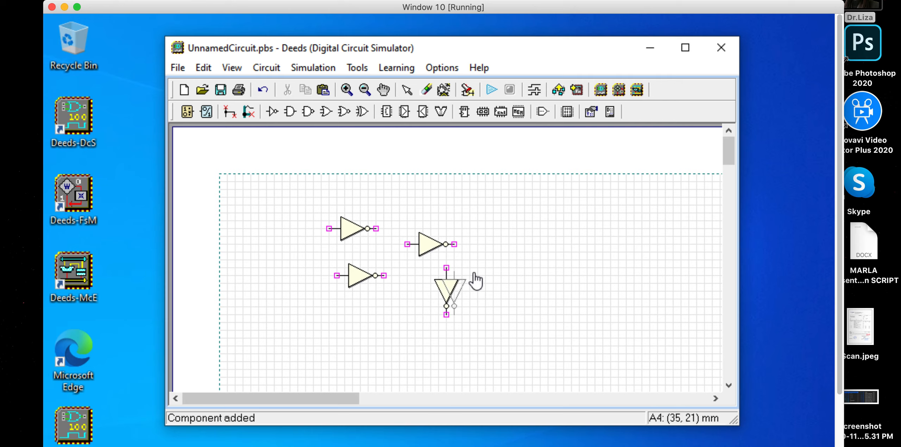
right_click(520, 253)
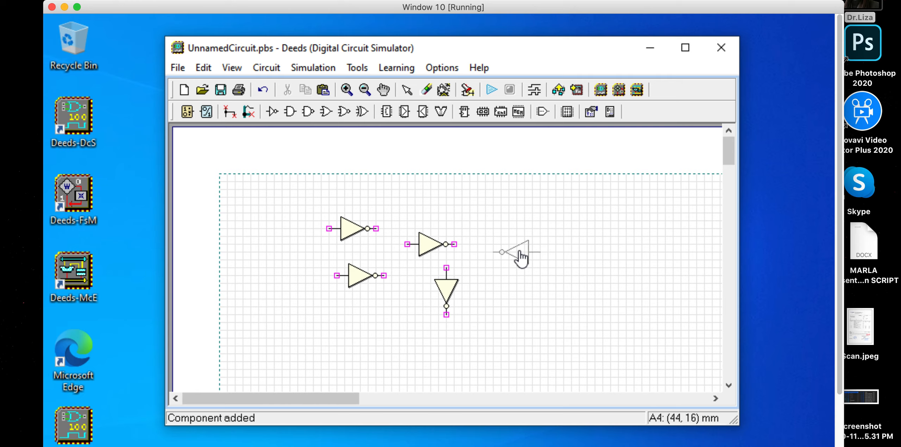
left_click(520, 253)
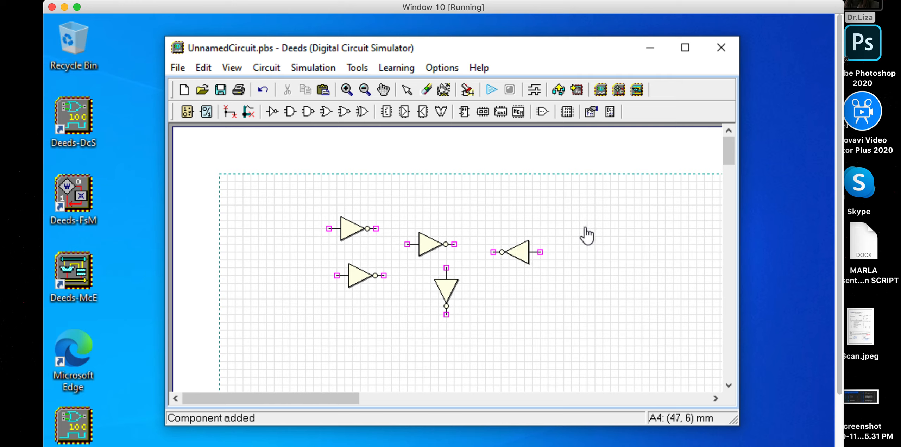
- Place a NOT gate facing up beside the left-facing one and end gate placement
right_click(593, 261)
left_click(594, 263)
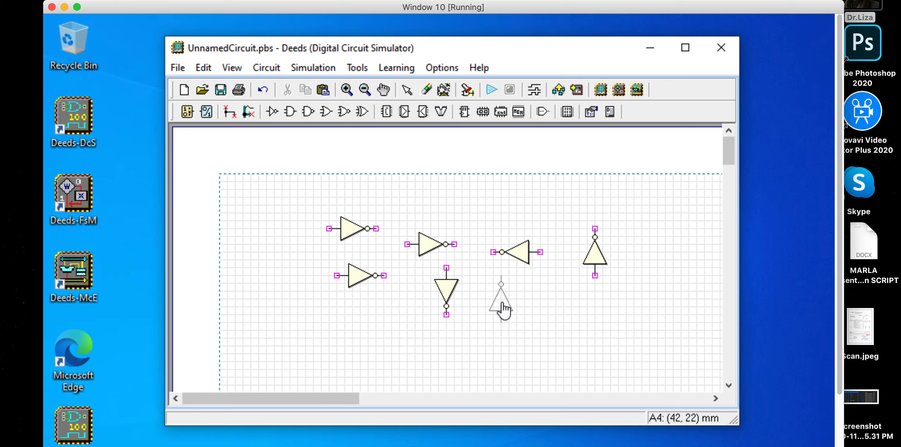
key("Escape")
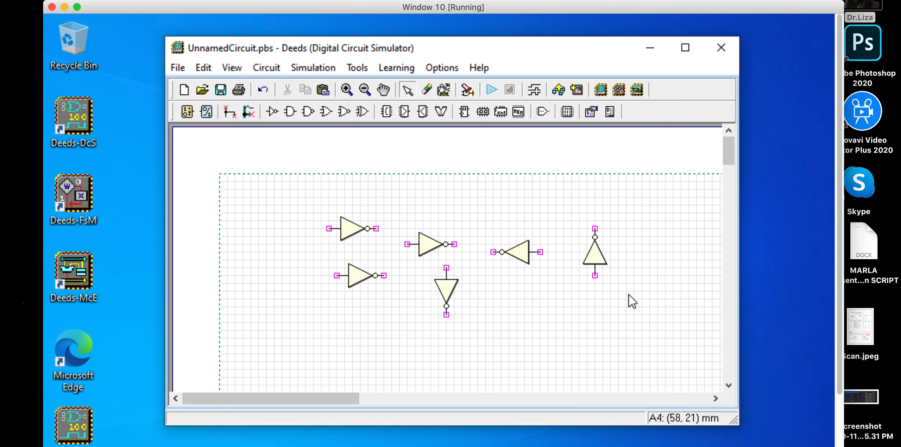
- Select all six NOT gates together and cut them from the sheet
left_click_drag(638, 222, 302, 366)
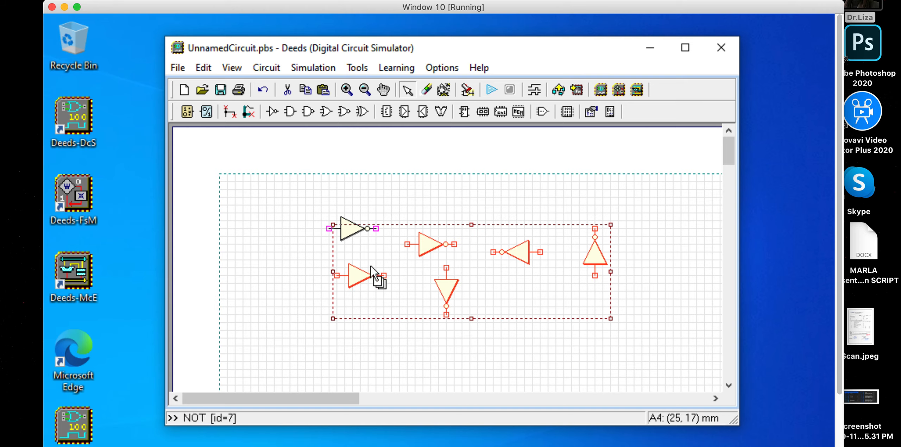
left_click(356, 279)
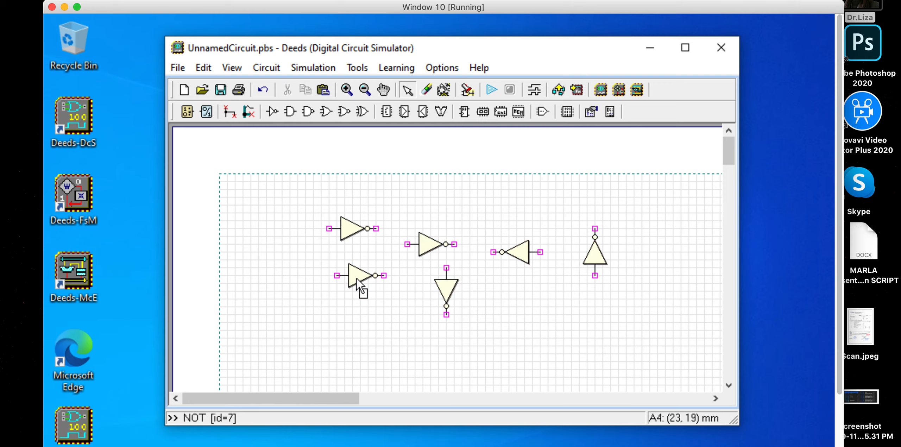
left_click_drag(634, 220, 324, 327)
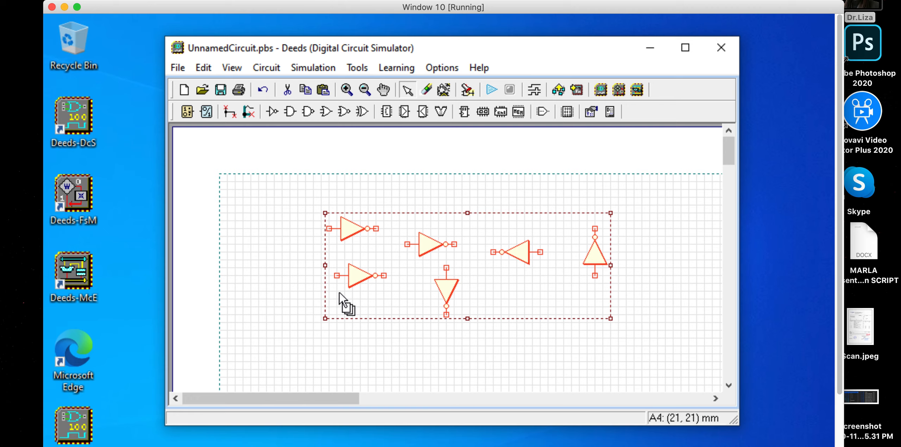
right_click(354, 277)
left_click(354, 278)
right_click(358, 282)
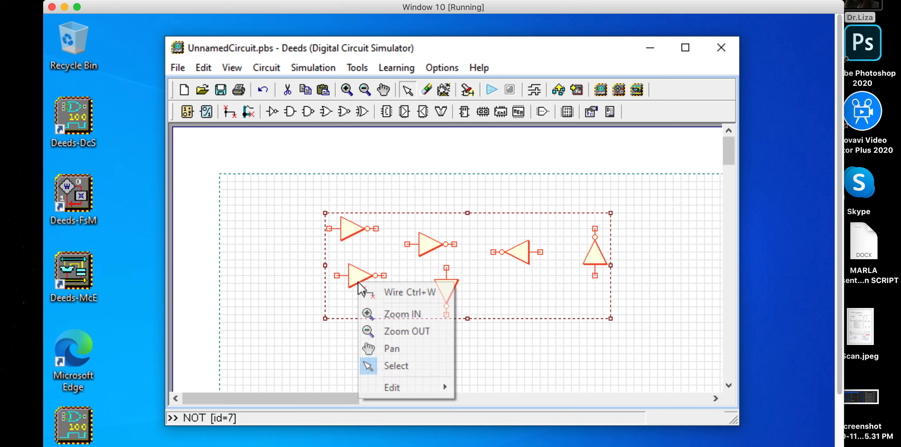
mouse_move(413, 399)
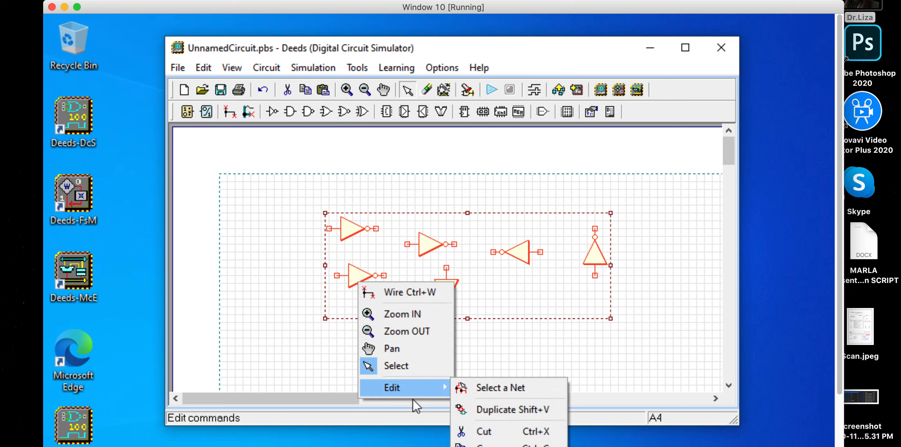
left_click(484, 430)
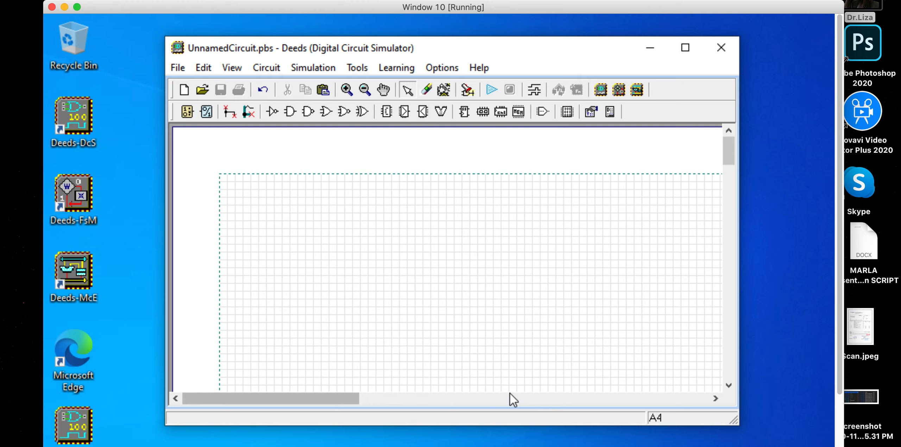
key("ctrl+v")
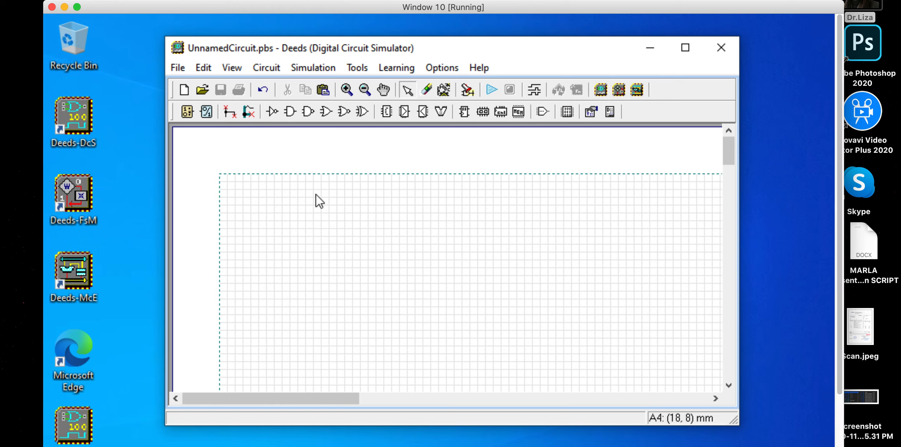
- Place a single NOT (Inverter) gate with its output facing right in the upper part of the empty sheet
left_click(273, 112)
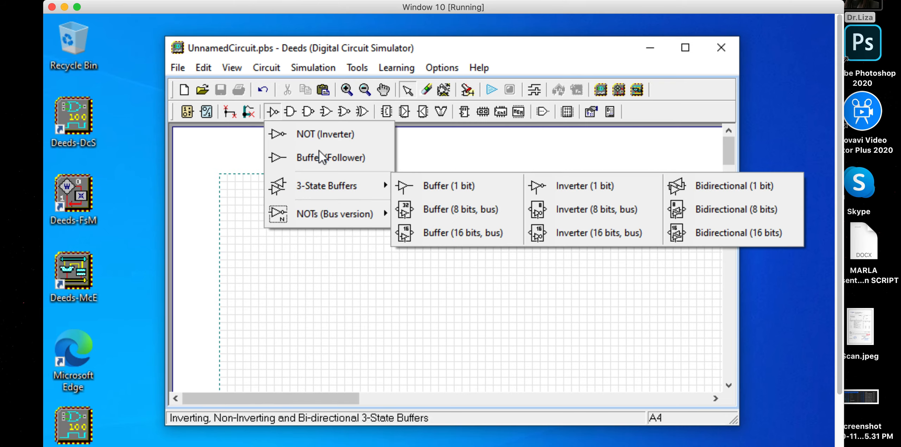
left_click(322, 134)
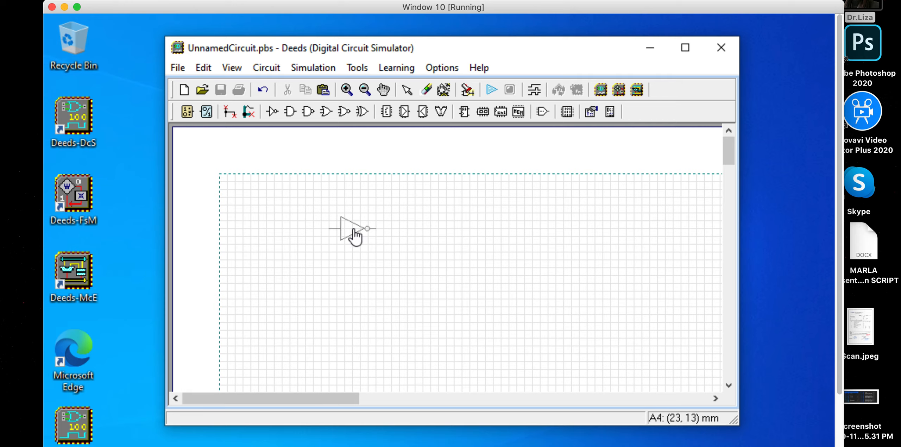
left_click(354, 229)
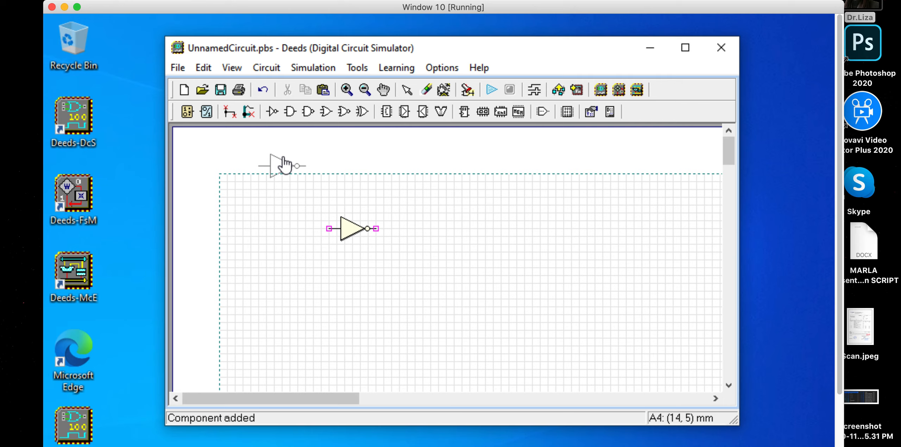
key("Escape")
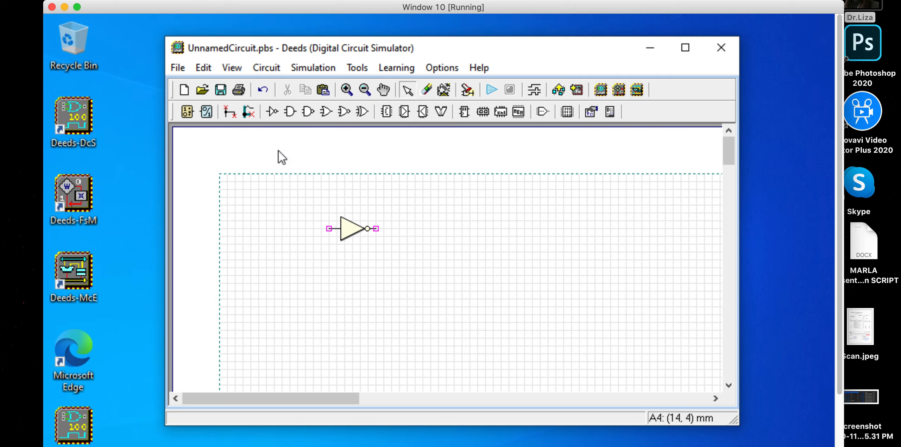
- Draw short horizontal wires outward from the NOT gate's input and output pins
left_click(228, 113)
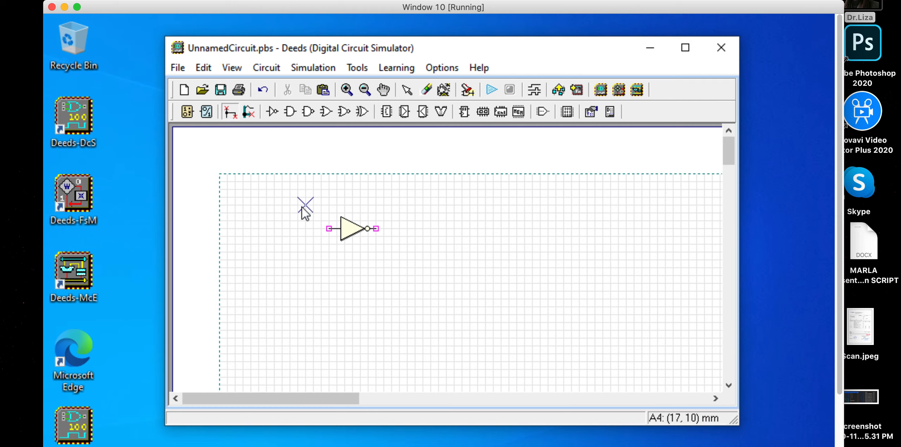
left_click(328, 229)
left_click(297, 228)
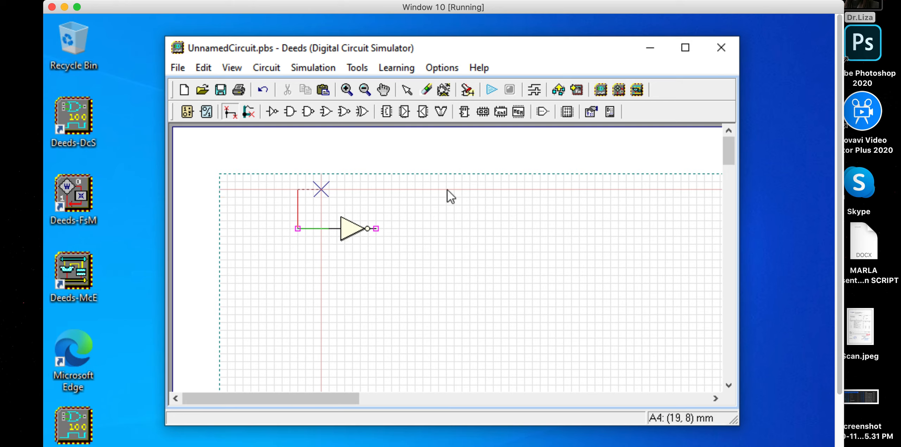
left_click(297, 228)
left_click(296, 228)
right_click(257, 285)
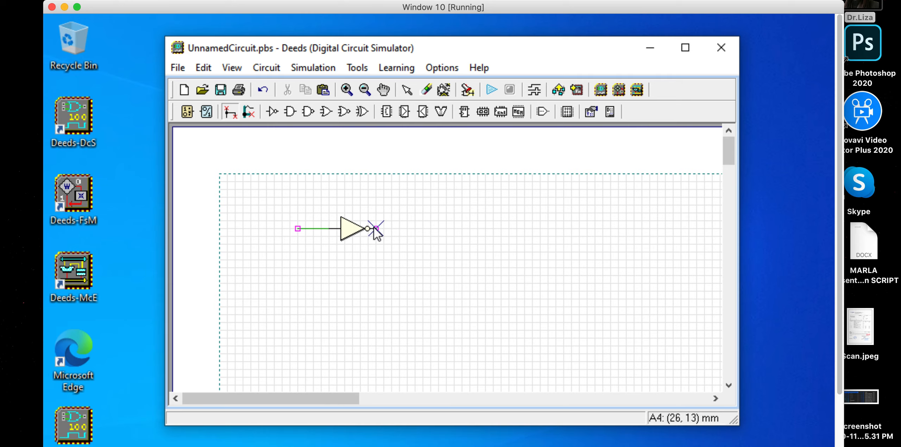
left_click_drag(428, 231, 391, 268)
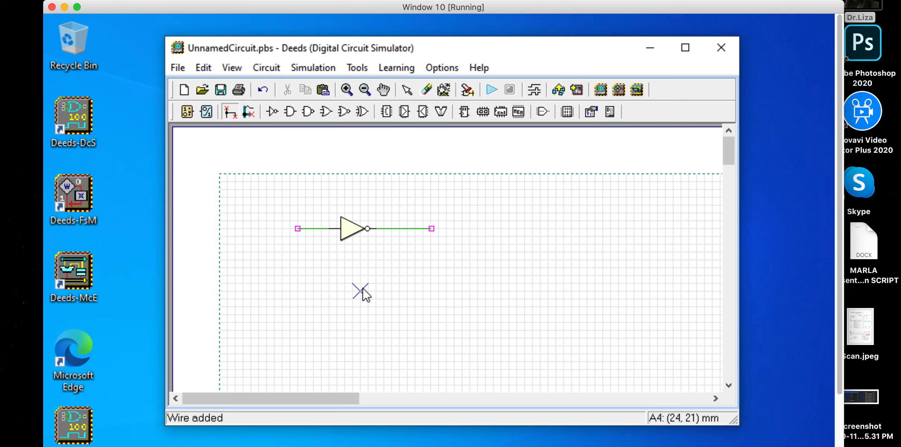
key("Escape")
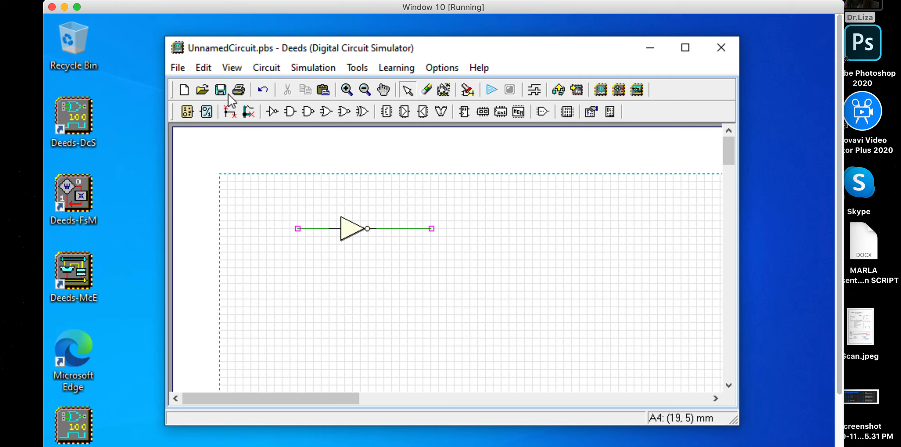
- Place an Input Switch at the free end of the NOT gate's input wire and label it Input
left_click(186, 112)
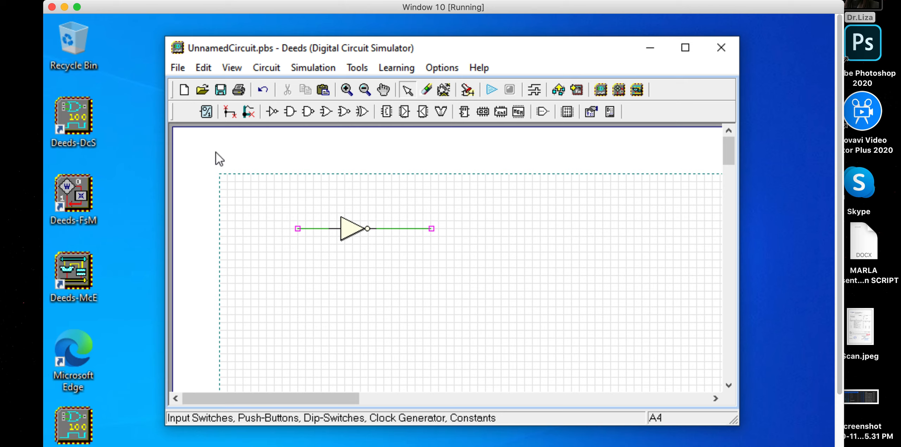
left_click(190, 116)
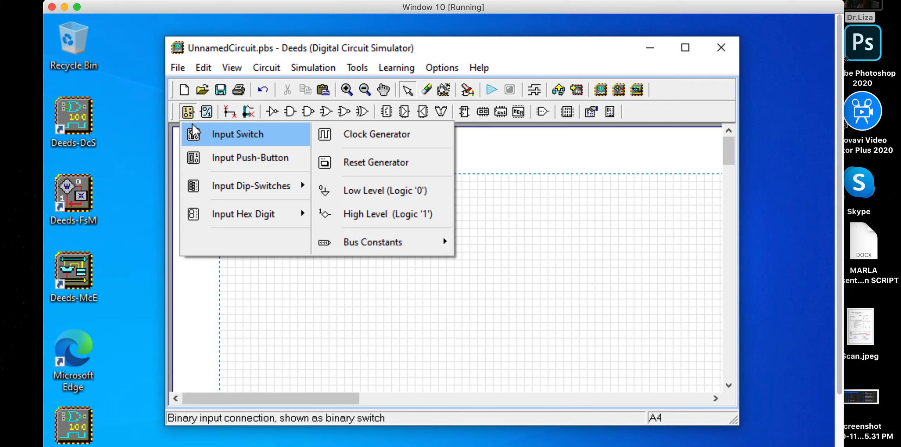
left_click(200, 136)
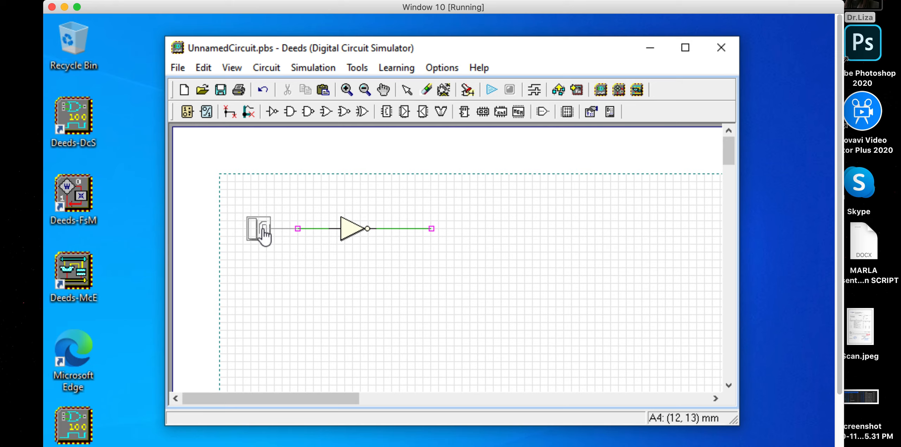
left_click(263, 230)
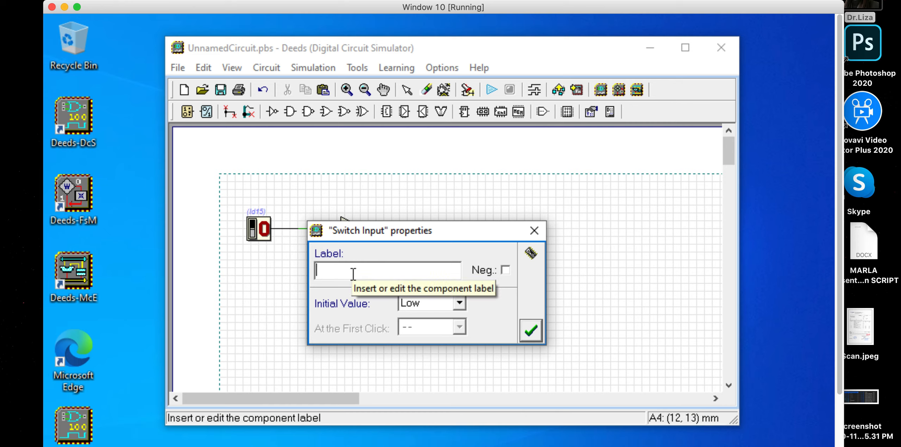
type("Input")
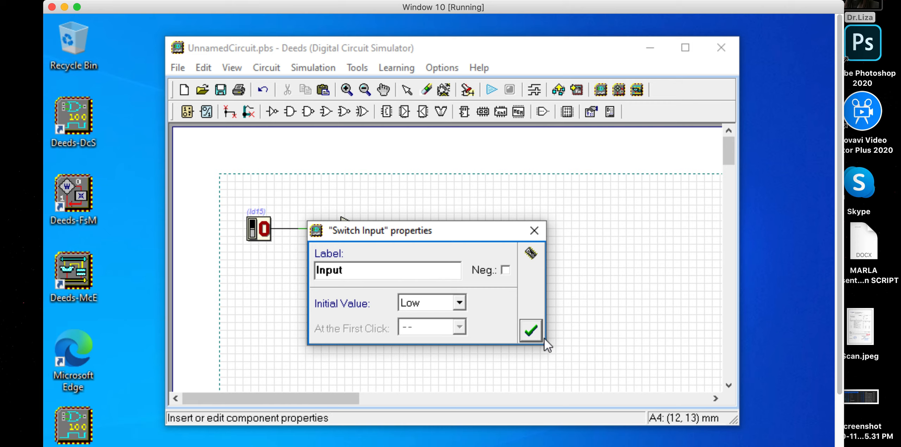
left_click(540, 335)
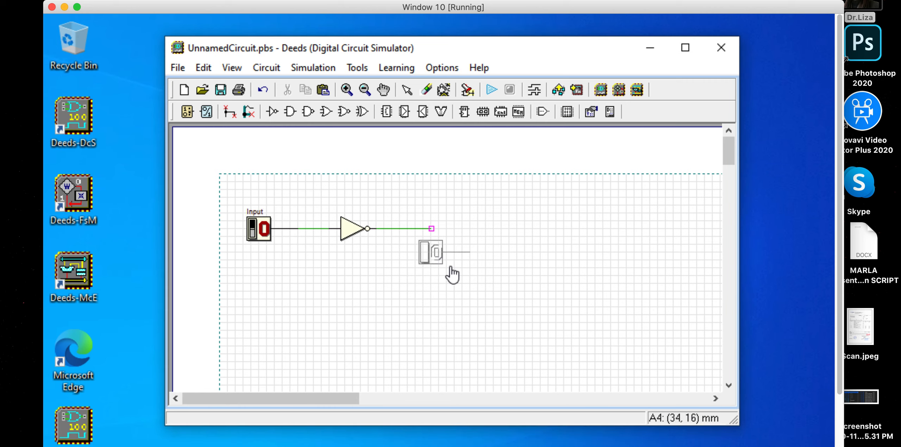
key("Escape")
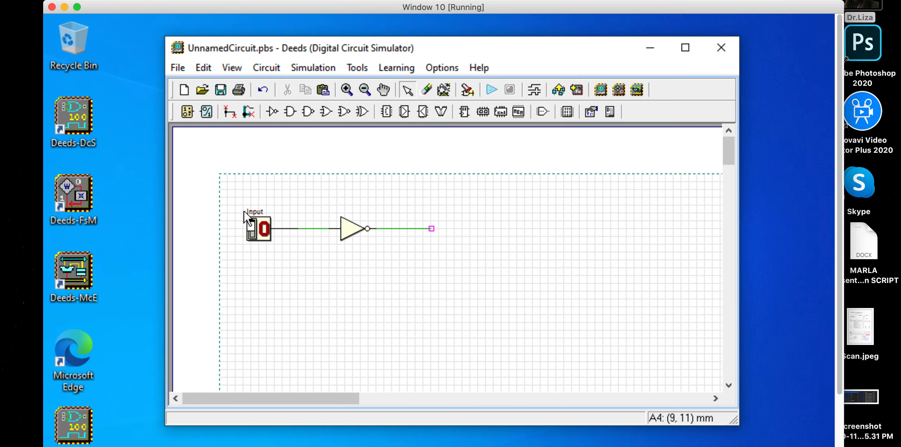
- Place a one-bit output at the free end of the NOT gate's output wire and label it Output
left_click(207, 116)
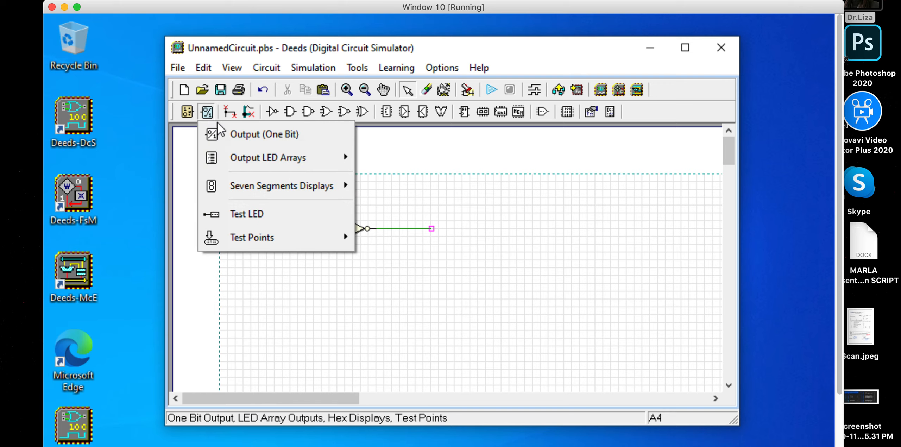
left_click(228, 138)
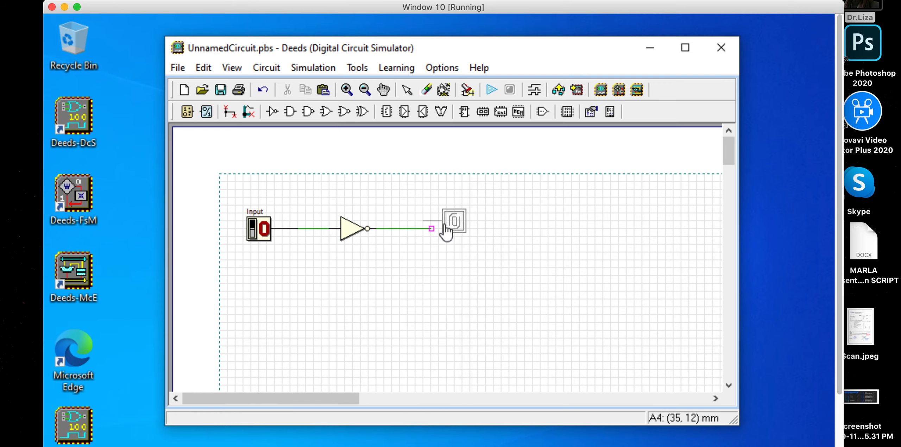
left_click(451, 234)
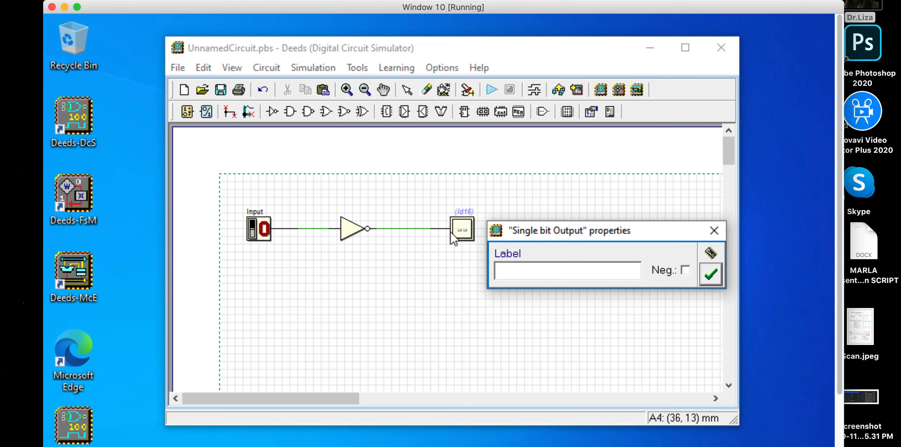
type("O")
type("put")
left_click(709, 280)
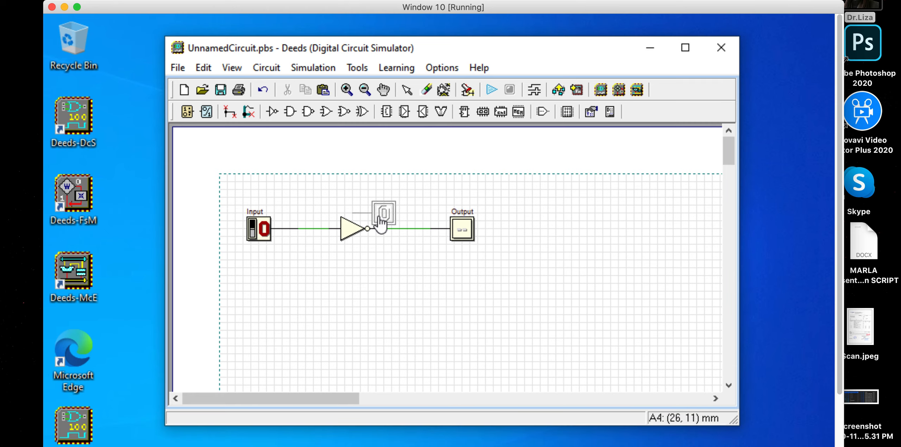
key("Escape")
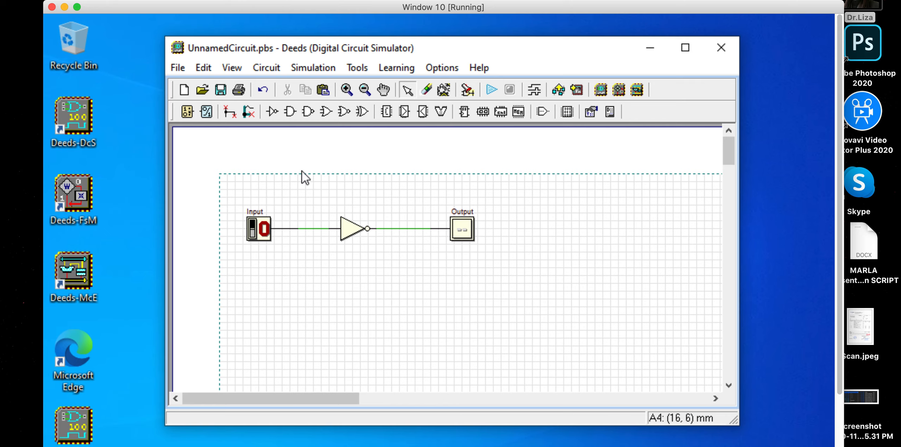
- Start the circuit's animated simulation, saving the modified circuit to the Desktop under the file name test
scroll(301, 170, "down", 1)
scroll(249, 185, "down", 1)
scroll(249, 184, "up", 3)
scroll(248, 184, "up", 1)
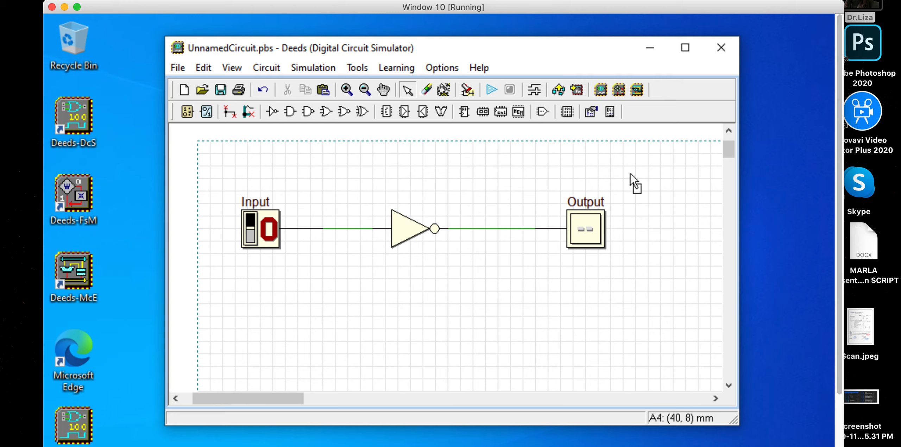
left_click(490, 90)
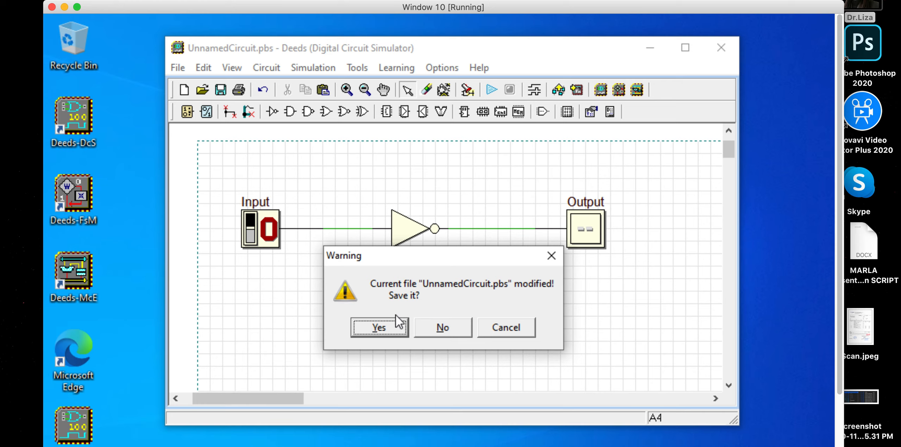
left_click(399, 325)
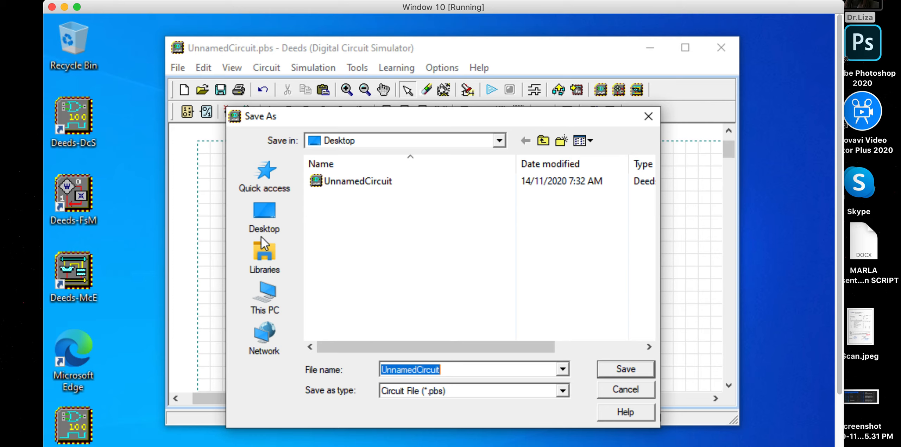
left_click(262, 211)
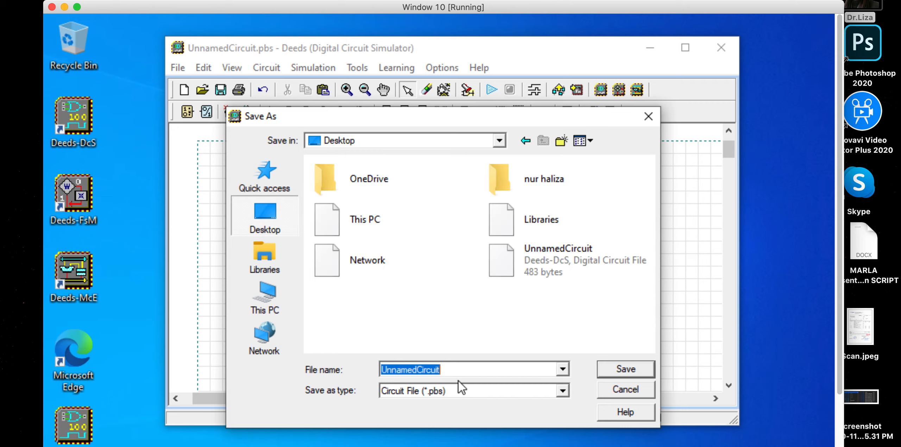
type("test")
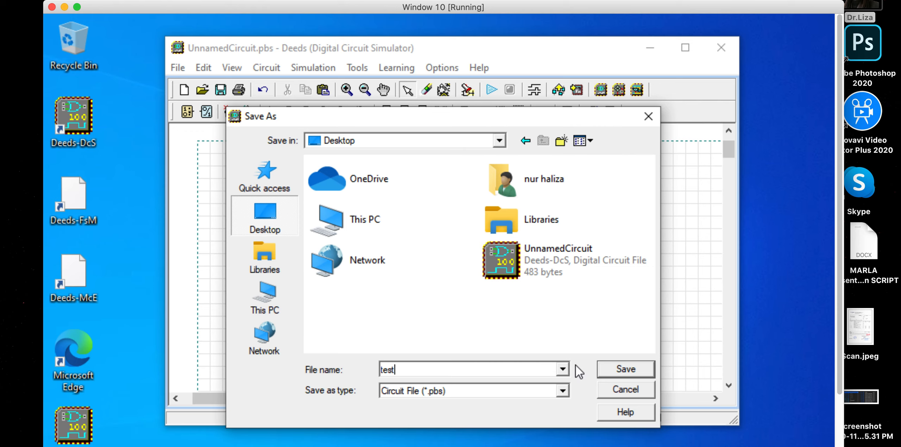
left_click(621, 370)
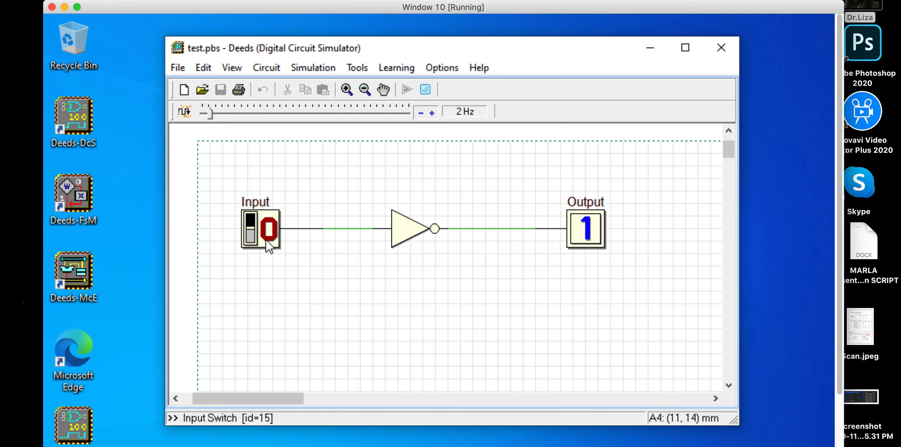
- Toggle the Input switch repeatedly between 0 and 1 to check the NOT gate's output, and stop the simulation
left_click(245, 237)
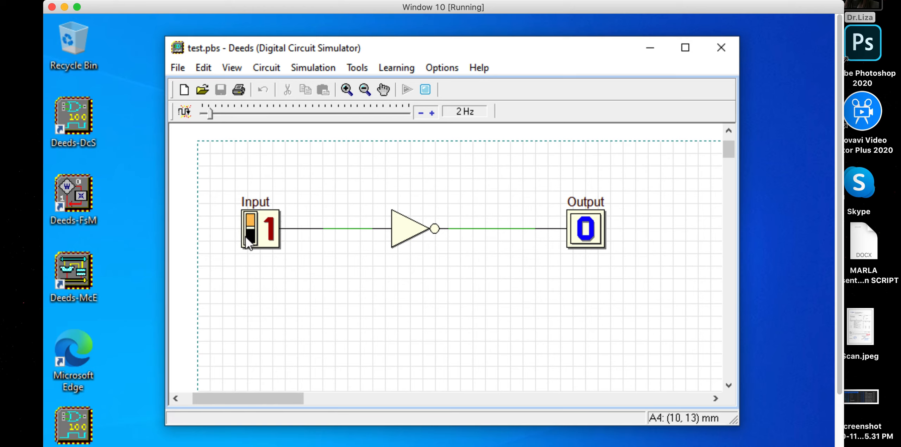
left_click(245, 236)
left_click(245, 236)
left_click(245, 236)
left_click(245, 237)
left_click(245, 237)
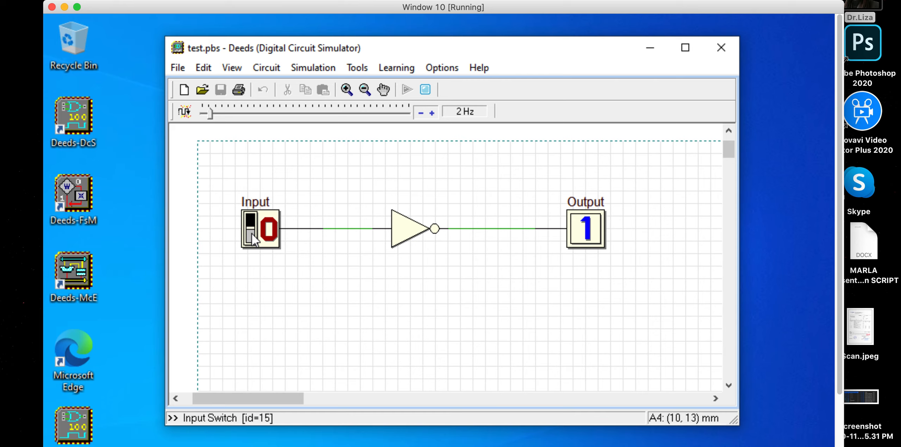
left_click(251, 235)
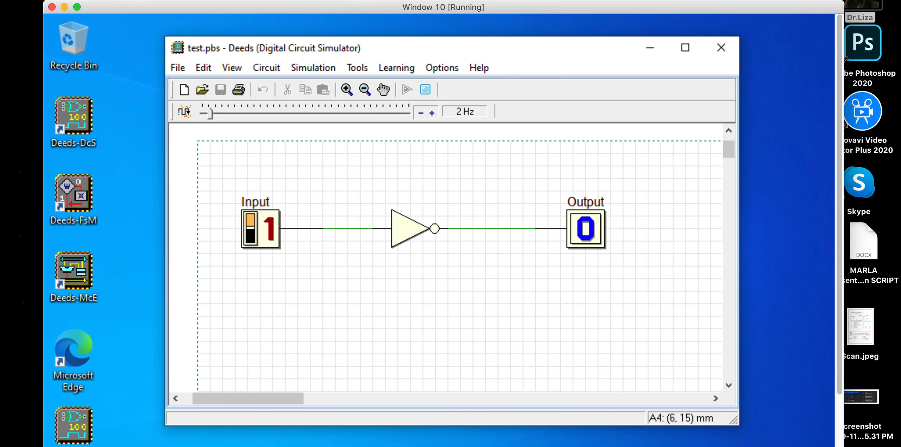
left_click(253, 239)
left_click(253, 239)
left_click(253, 239)
left_click(253, 239)
left_click(254, 239)
left_click(253, 240)
left_click(253, 239)
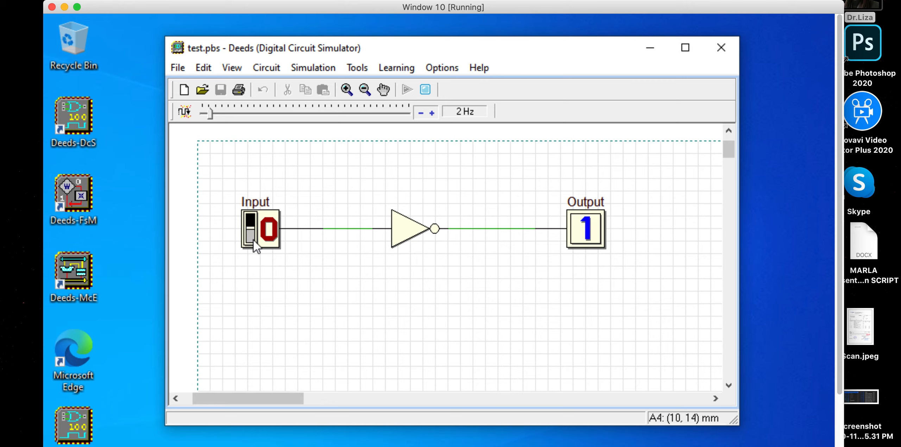
left_click(253, 239)
left_click(253, 239)
left_click(253, 239)
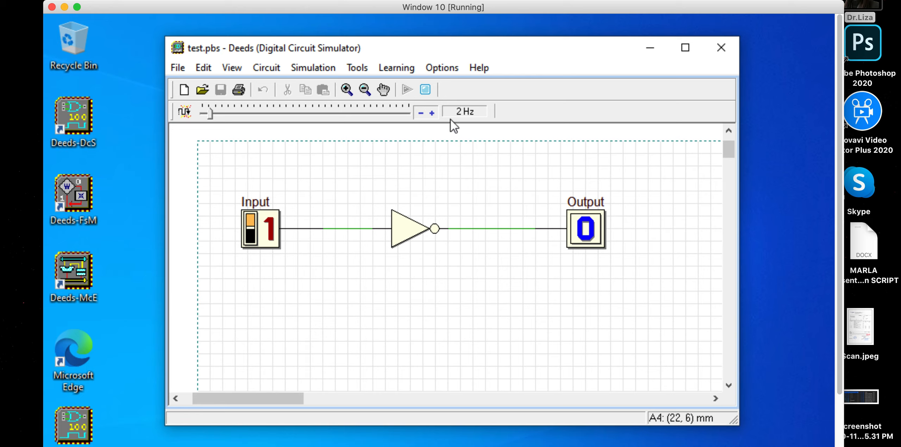
left_click(428, 90)
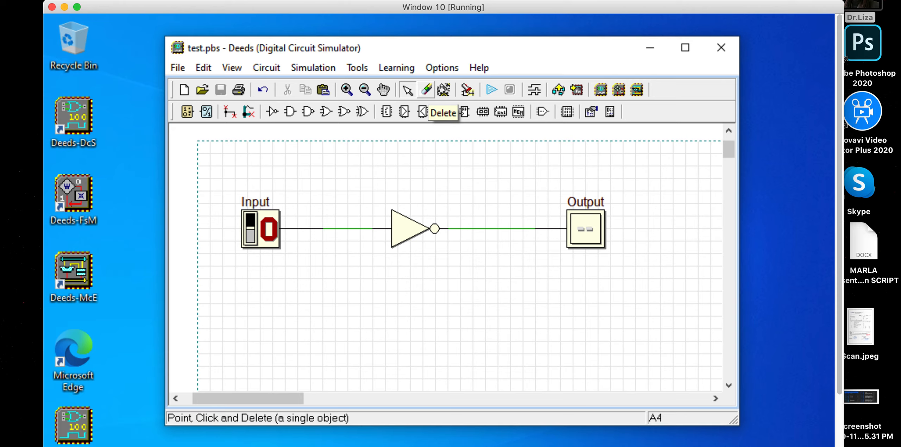
- Switch to the Google Meet call, admit the participant waiting to join, and return to the circuit in Deeds
mouse_move(185, 445)
left_click(123, 443)
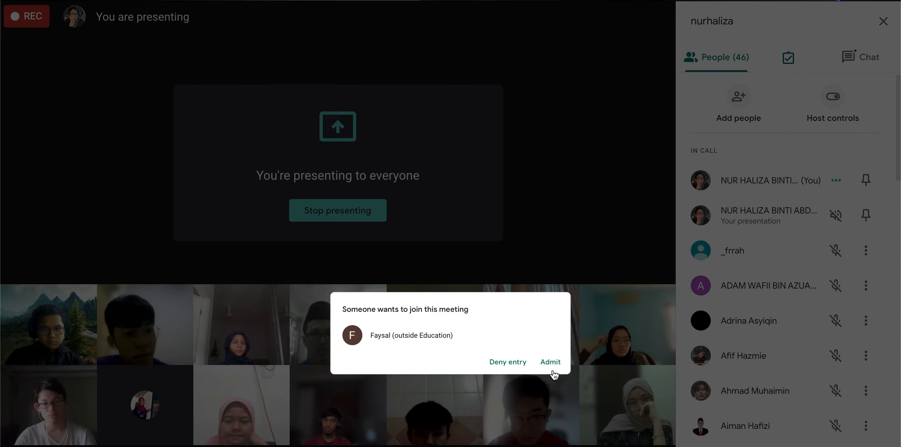
left_click(577, 287)
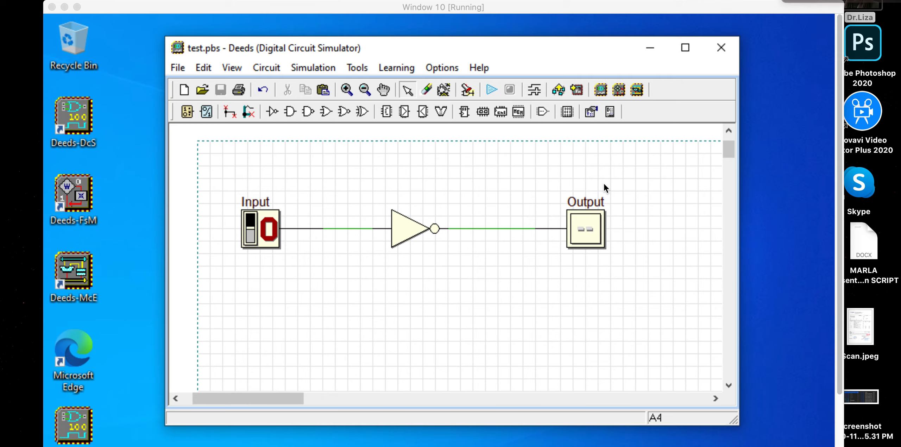
- Open the Simulation Timing Diagram for the NOT gate circuit, move its window higher and make it taller
left_click_drag(686, 13, 679, 9)
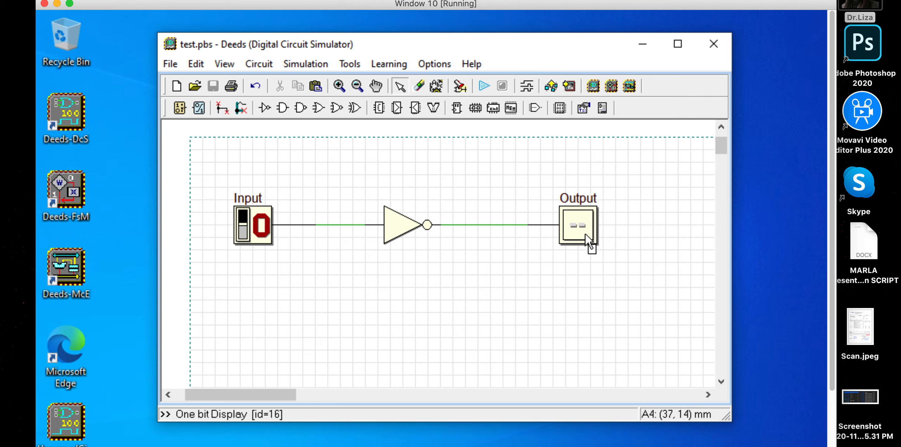
left_click(530, 85)
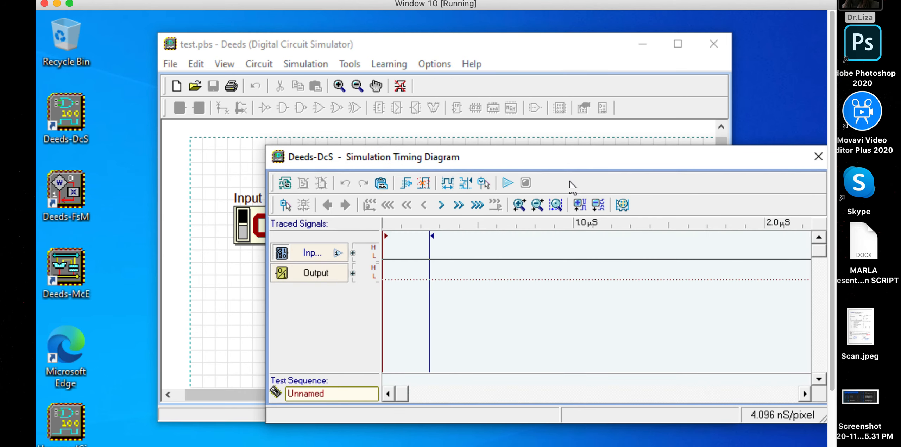
left_click_drag(571, 155, 561, 60)
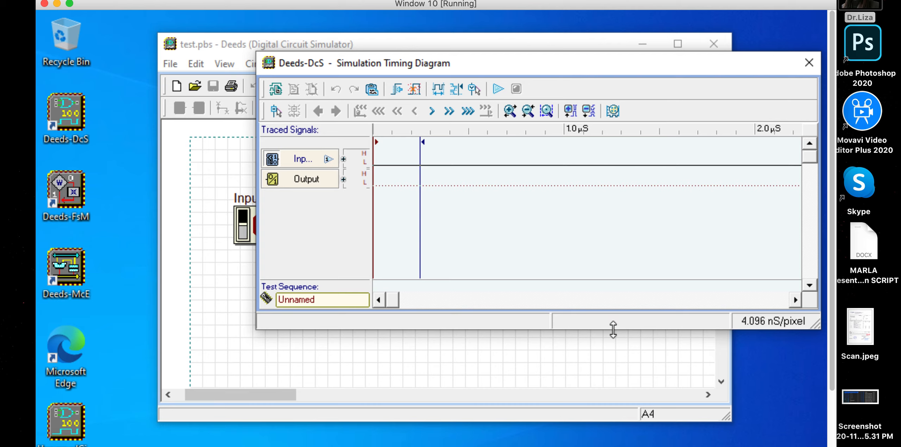
left_click_drag(613, 329, 607, 419)
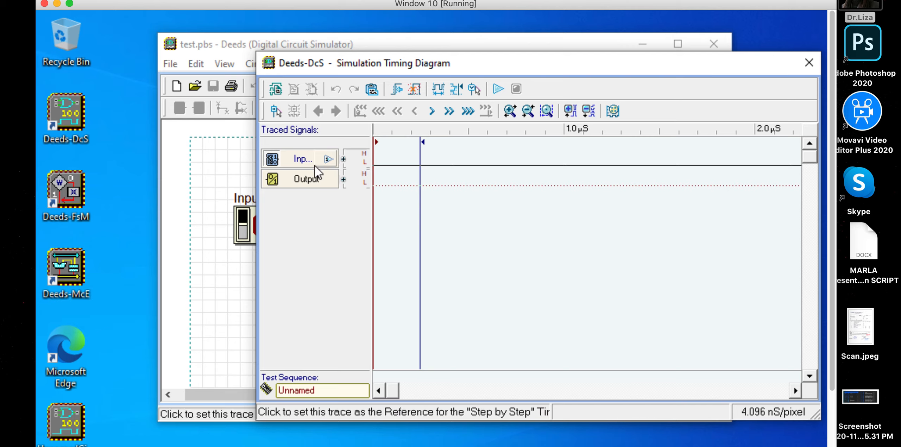
- Enlarge the vertical scale of the Input and Output traces to matching medium heights
left_click(343, 159)
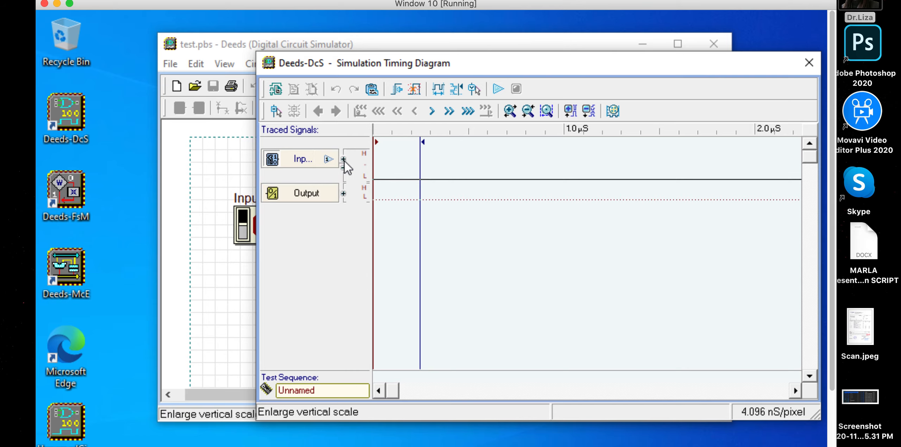
left_click(344, 159)
left_click(343, 160)
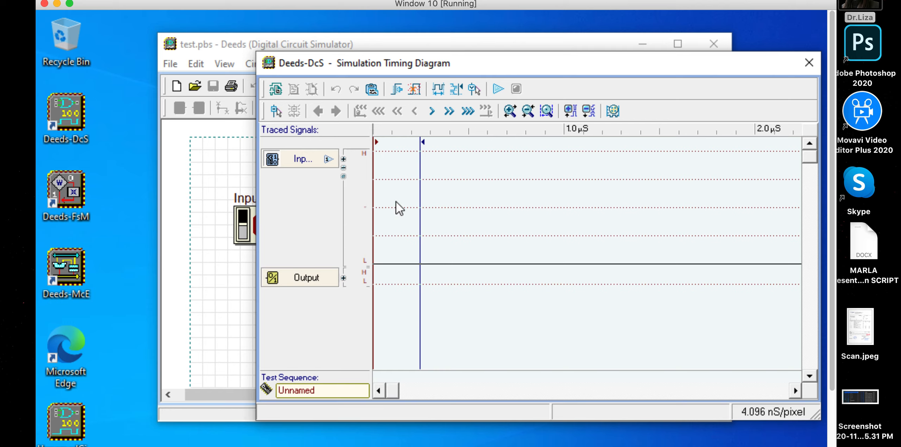
left_click(345, 166)
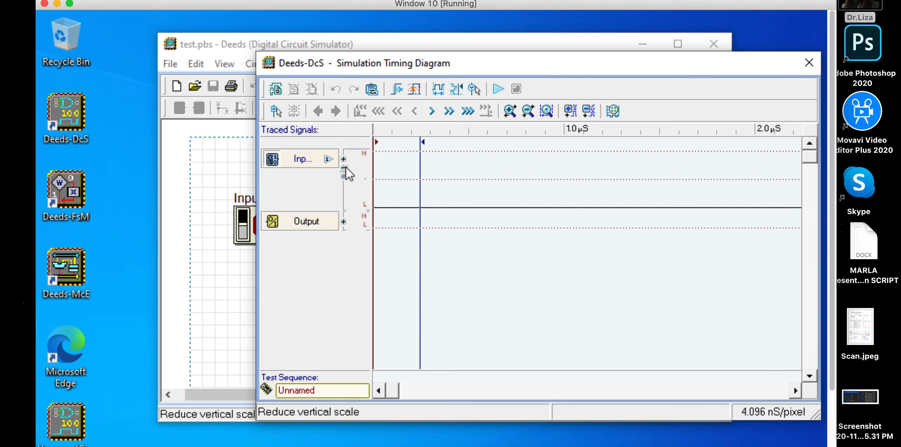
left_click(343, 221)
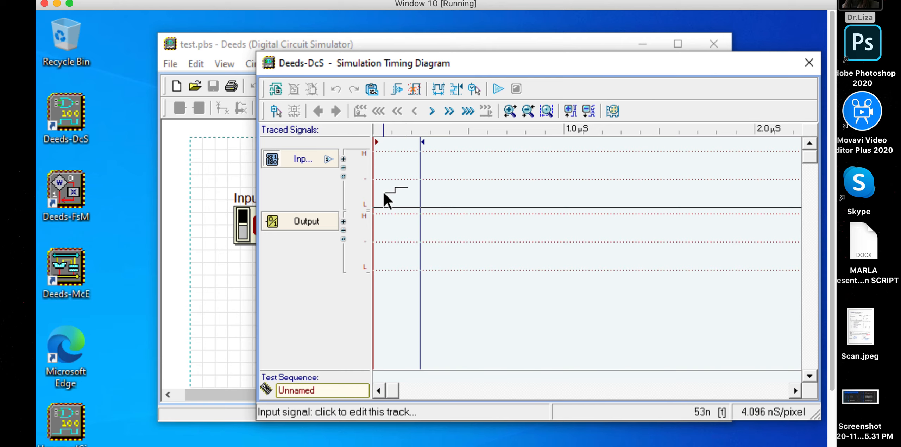
- Draw five alternating rising and falling edges on the Input signal at about 0.25, 0.5, 0.6, 1.0 and 1.4 µS
left_click(384, 180)
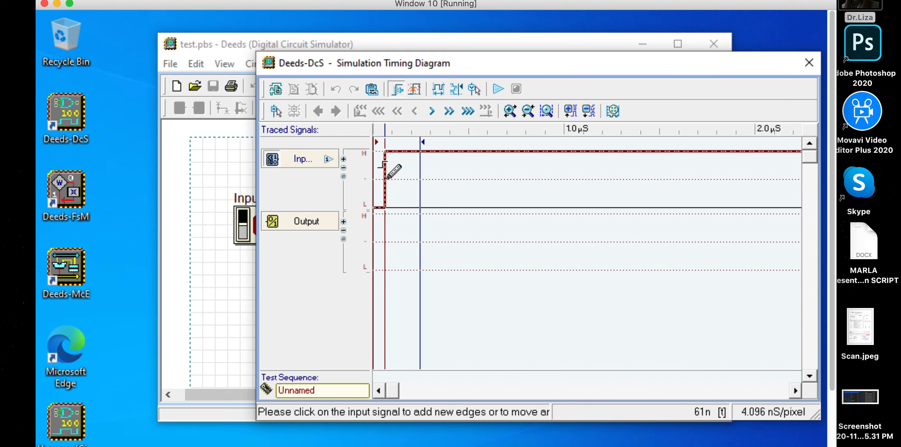
mouse_move(398, 162)
left_mouse_down()
mouse_move(428, 146)
mouse_move(385, 191)
mouse_move(414, 172)
mouse_move(401, 195)
mouse_move(386, 209)
mouse_move(376, 199)
mouse_move(410, 201)
mouse_move(367, 199)
left_mouse_up()
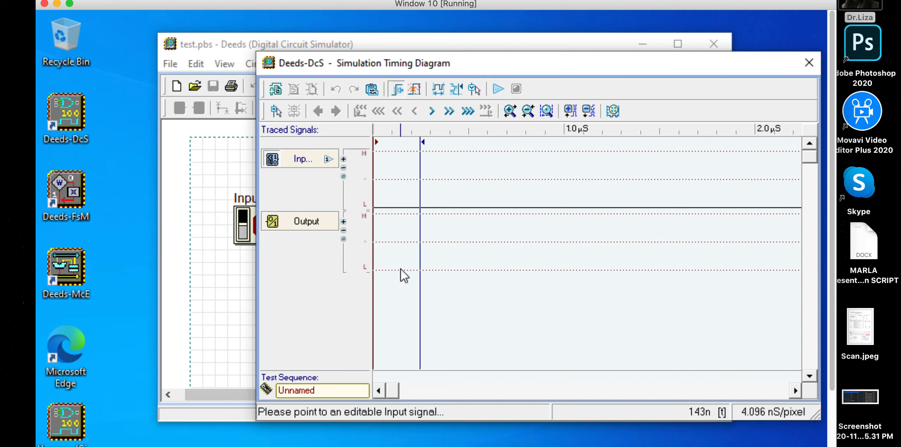
left_click(393, 179)
left_click_drag(393, 178, 420, 181)
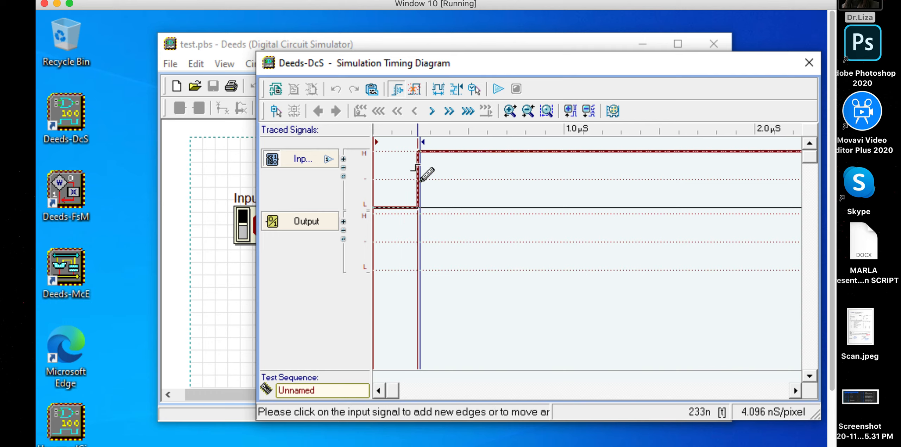
left_click_drag(424, 175, 380, 53)
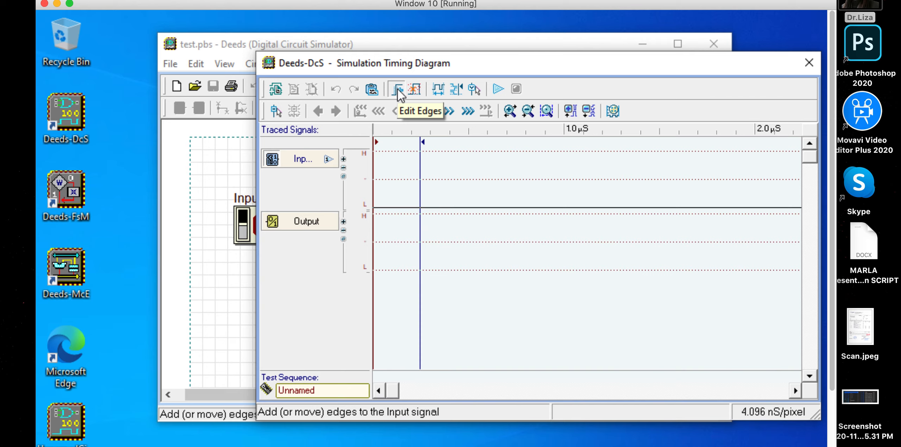
left_click(382, 197)
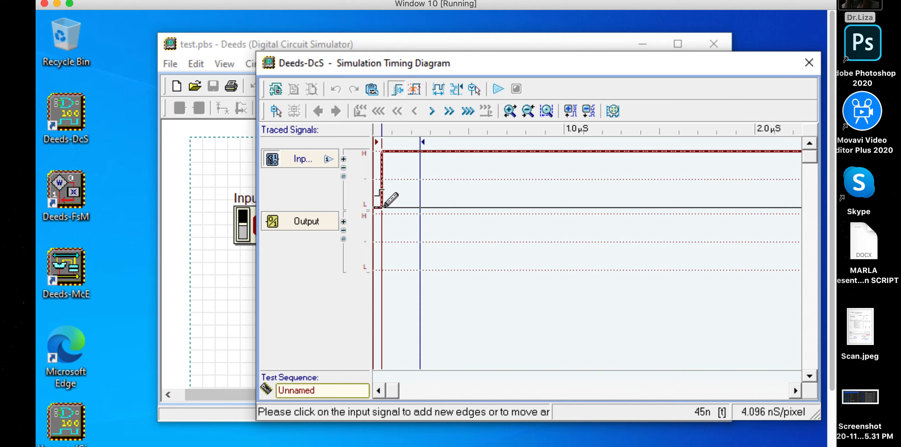
left_click_drag(383, 206, 423, 198)
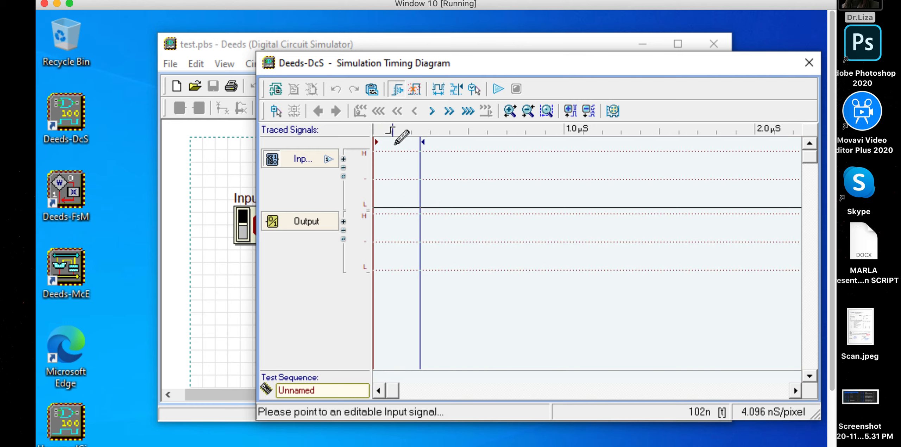
left_click(375, 150)
mouse_move(377, 151)
left_mouse_down()
mouse_move(472, 150)
mouse_move(493, 161)
mouse_move(496, 151)
mouse_move(648, 151)
left_mouse_up()
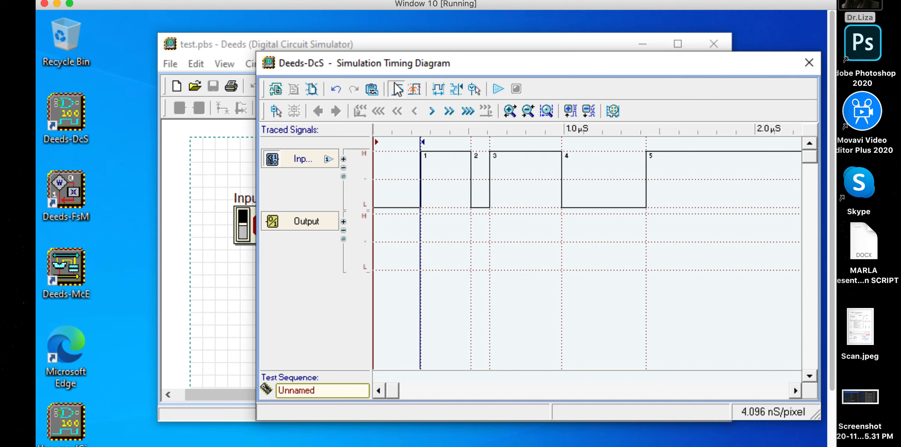
- Execute the timing simulation in repeated intervals until the Output trace extends past the fifth Input edge, to about 1.5 µS
left_click(498, 90)
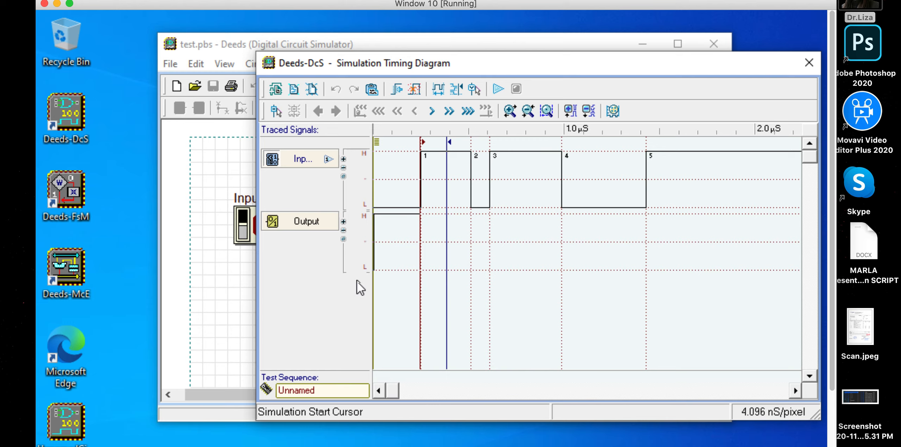
left_click(499, 90)
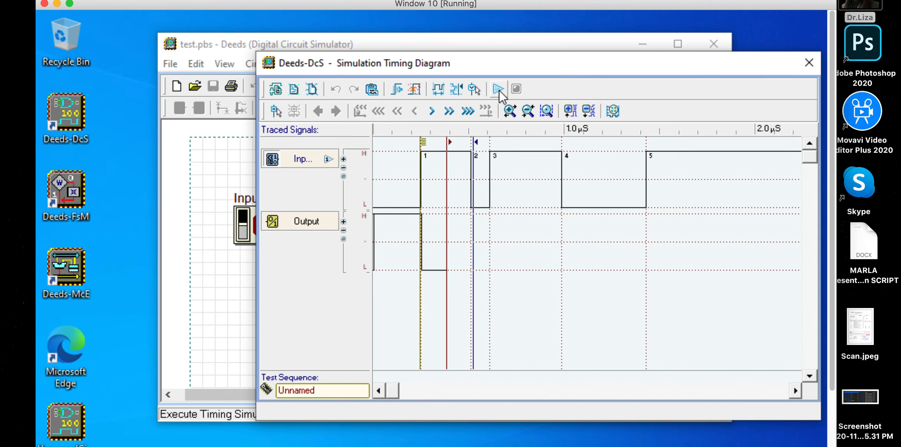
left_click(499, 90)
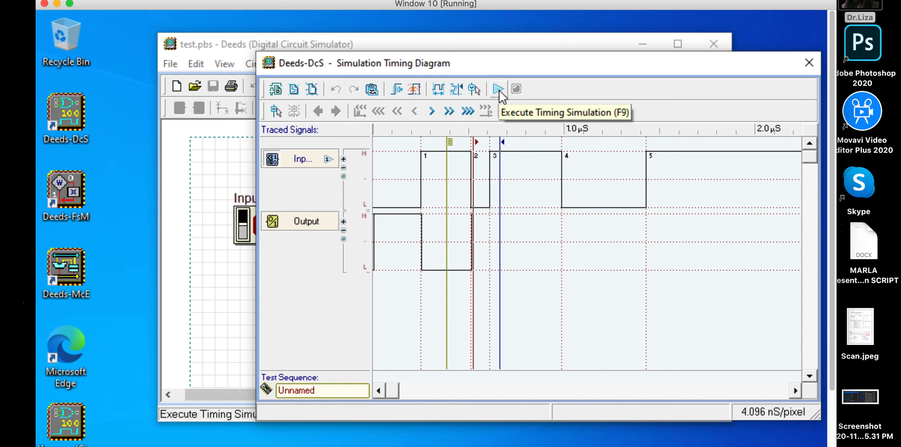
left_click(499, 90)
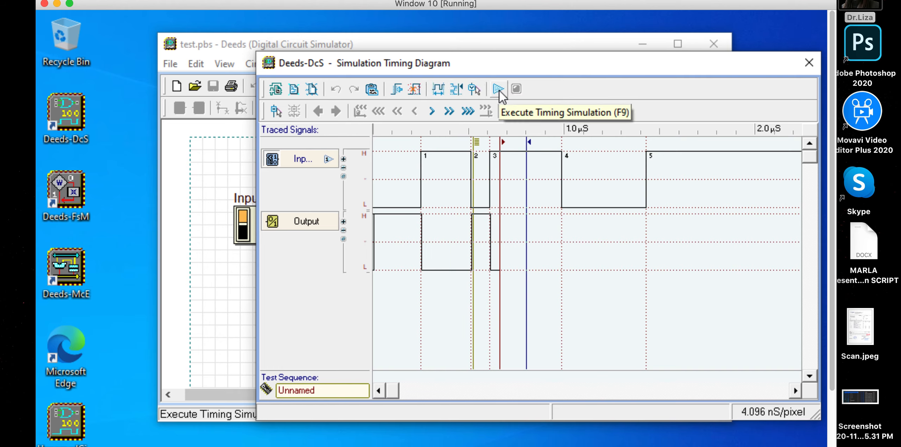
left_click(499, 90)
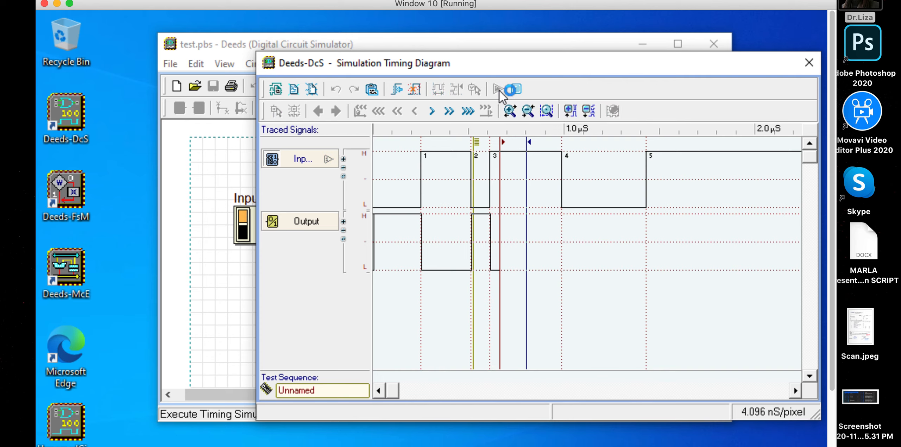
left_click(499, 90)
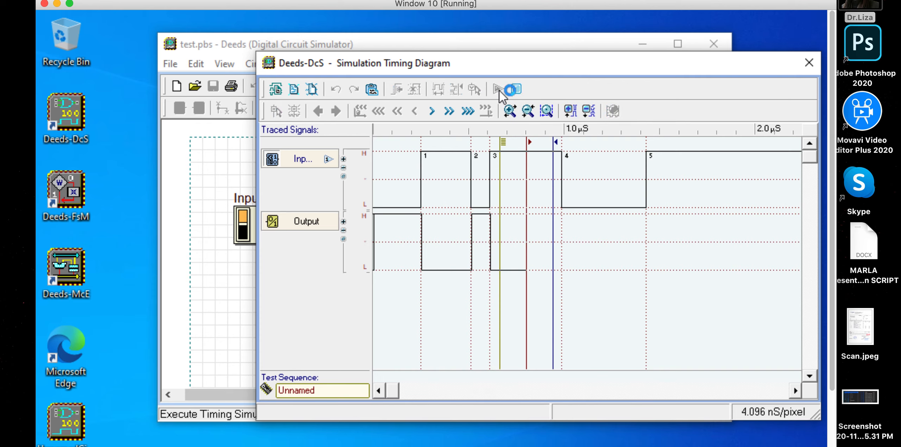
left_click(498, 89)
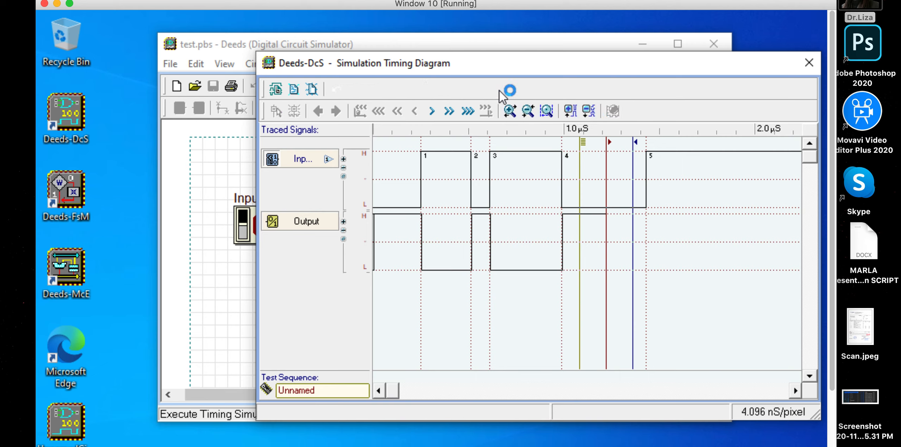
left_click(500, 92)
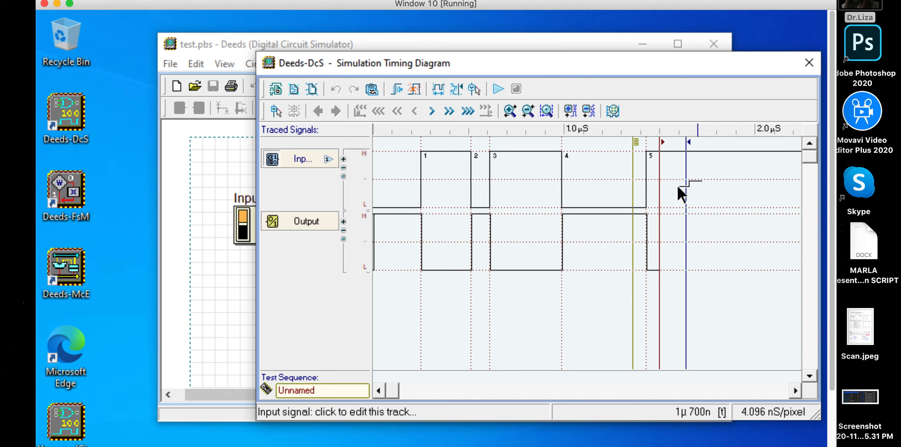
- Close the Simulation Timing Diagram, discarding the track order and visibility changes and the modified test sequence
left_click(805, 64)
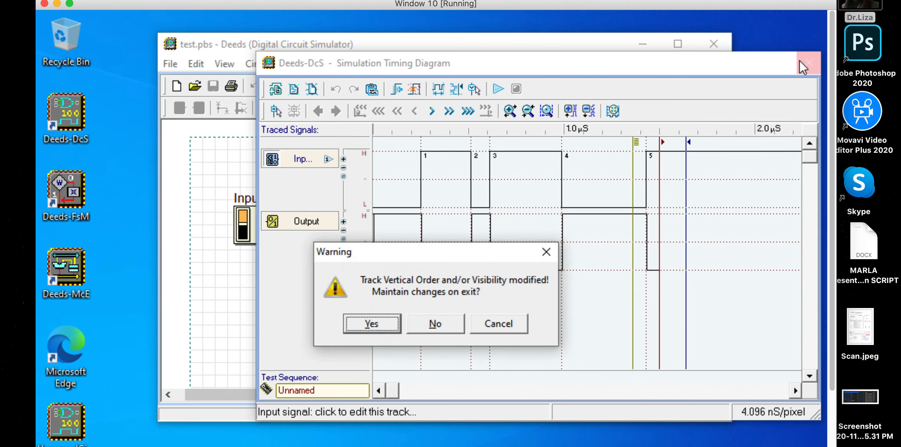
left_click(451, 323)
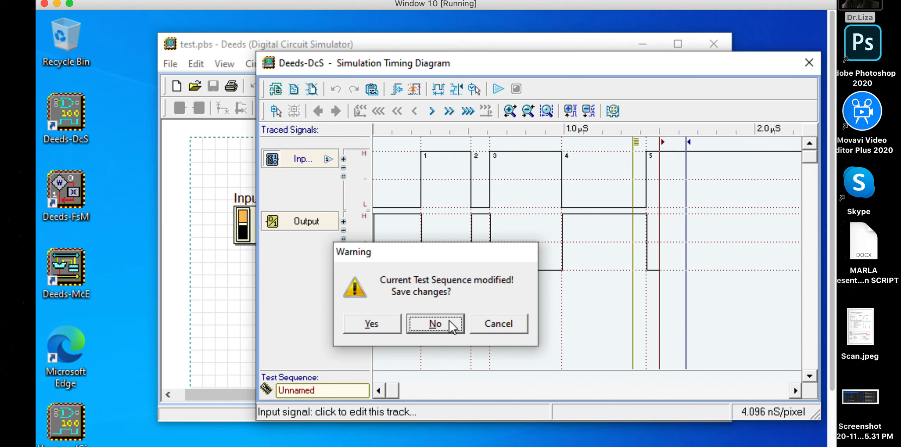
left_click(450, 320)
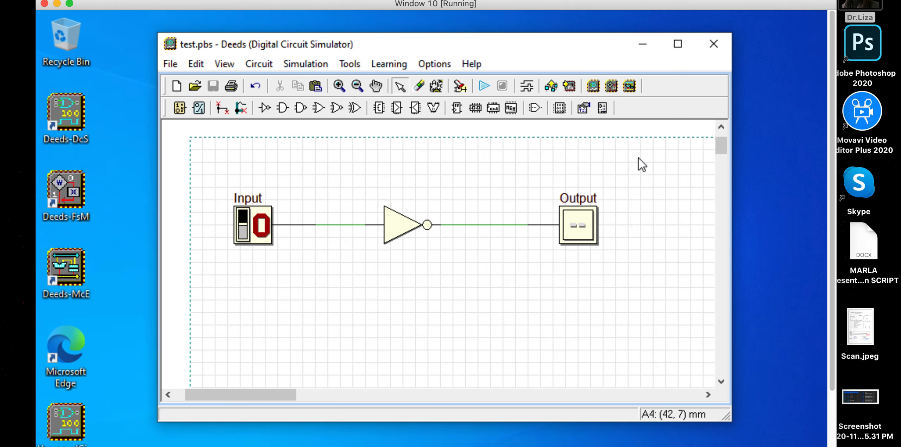
- Select the whole NOT gate circuit with its Input switch and Output, and cut it from the sheet
left_click_drag(637, 159, 152, 277)
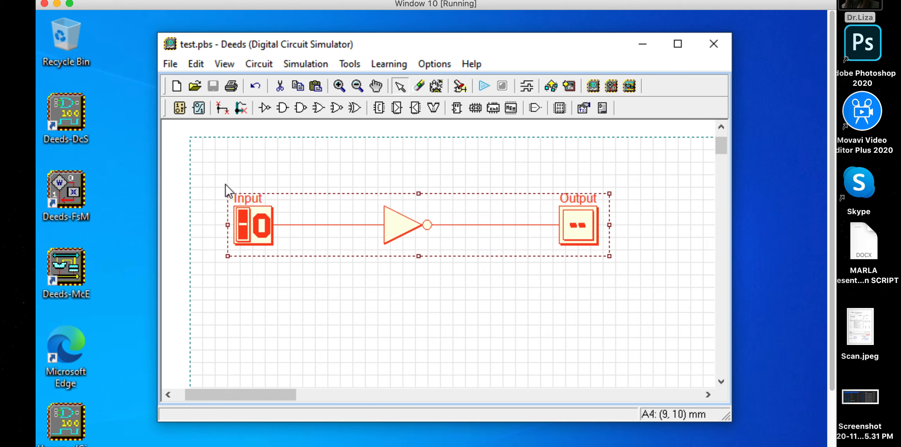
right_click(256, 218)
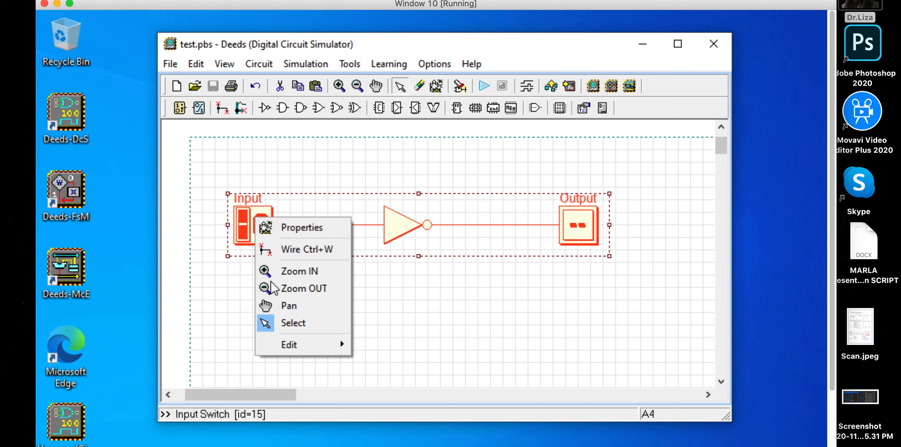
mouse_move(289, 344)
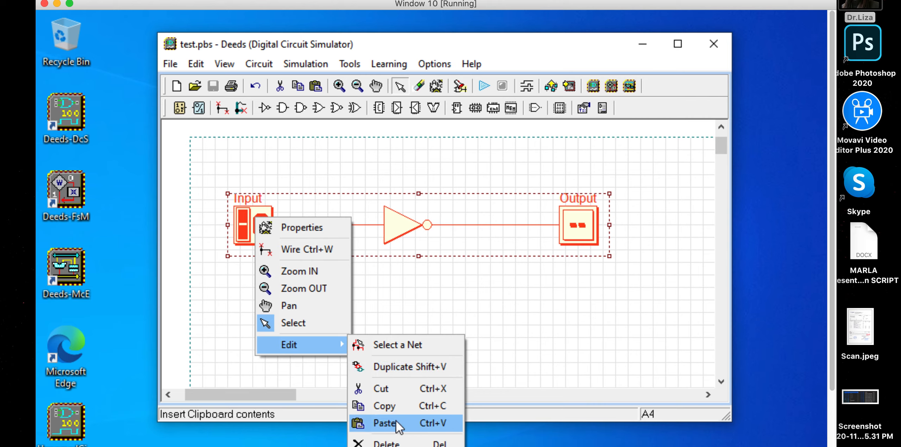
left_click(398, 389)
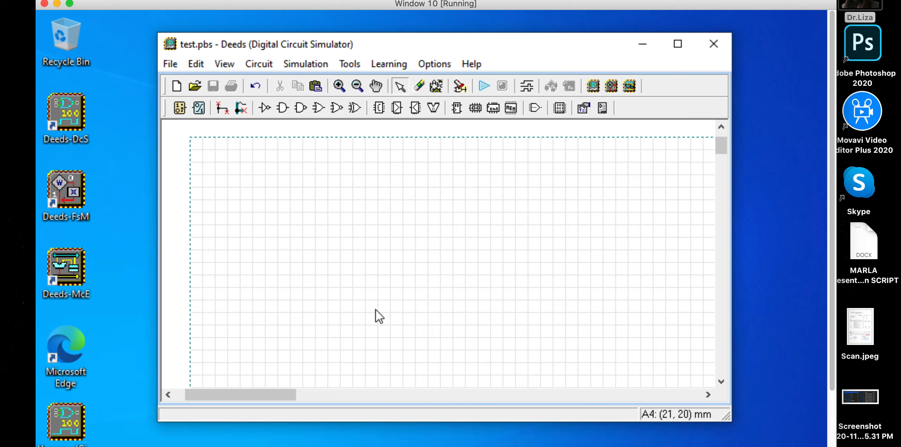
- Switch to the Google Meet call, admit the person asking to join, and return to the empty sheet in Deeds
mouse_move(286, 425)
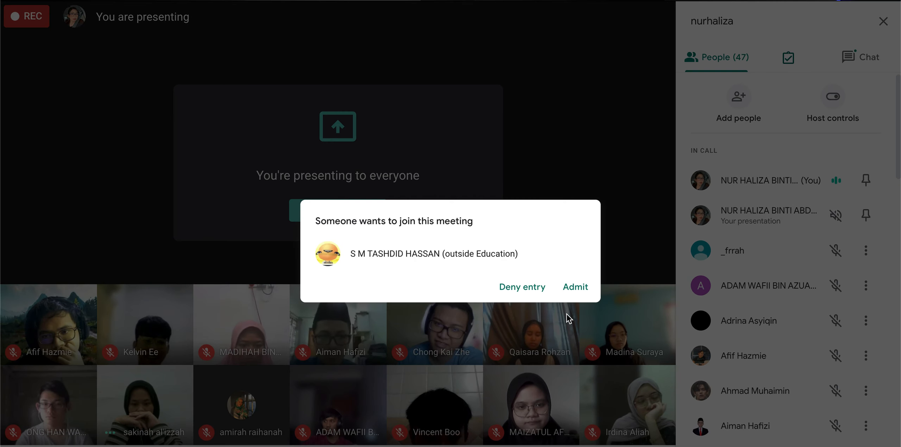
left_click(577, 293)
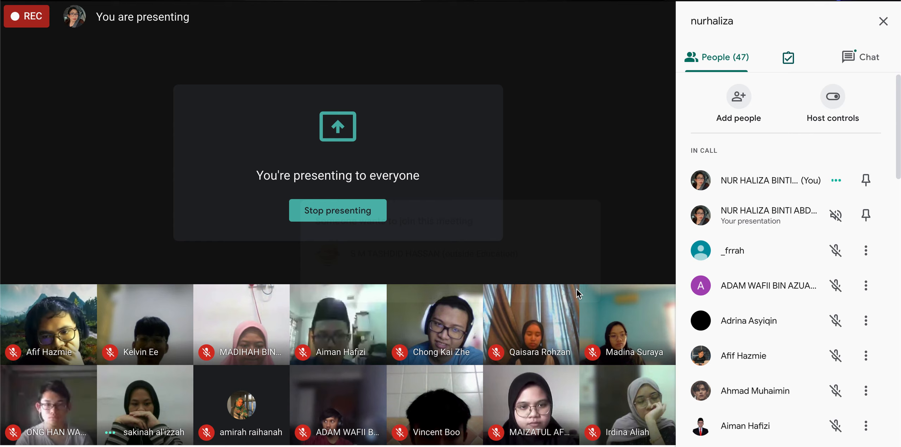
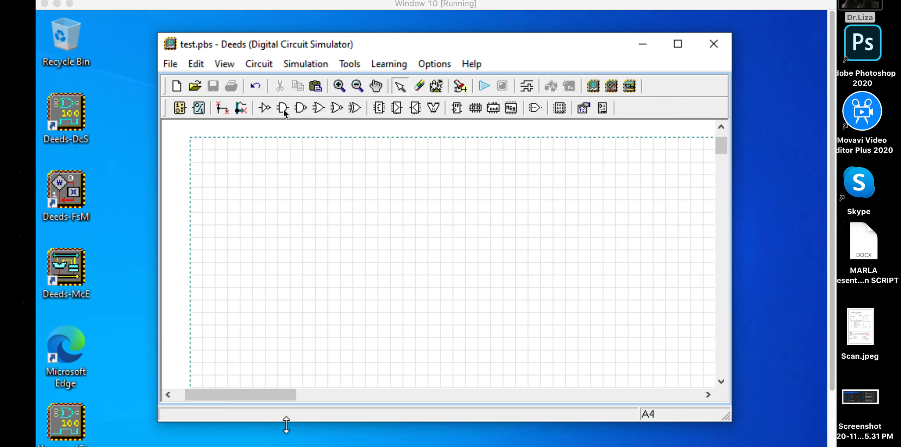
left_click(355, 41)
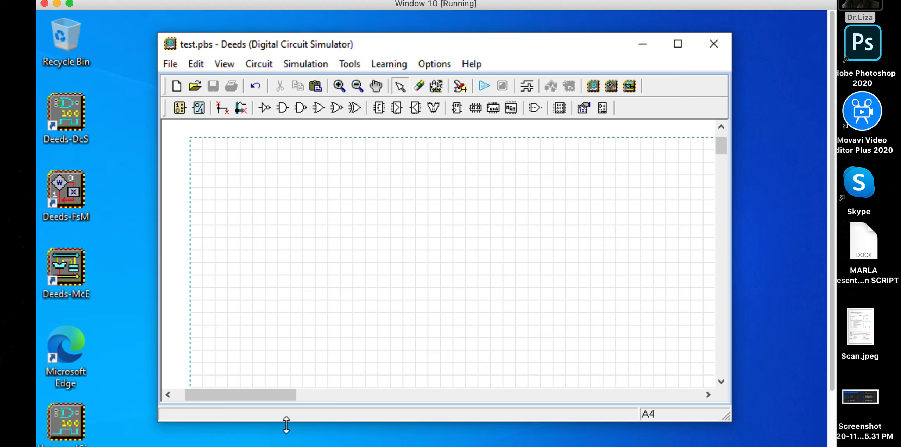
- Place one And (2 inputs) gate in the upper middle of the sheet and end component placement
left_click(284, 108)
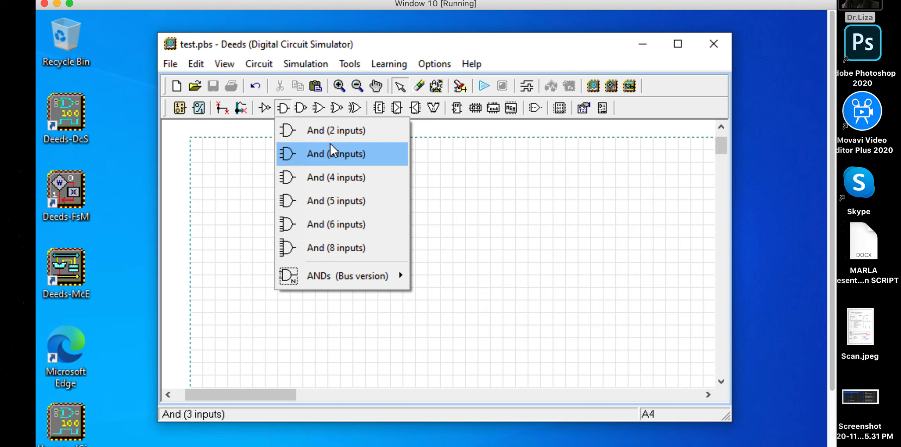
left_click(332, 131)
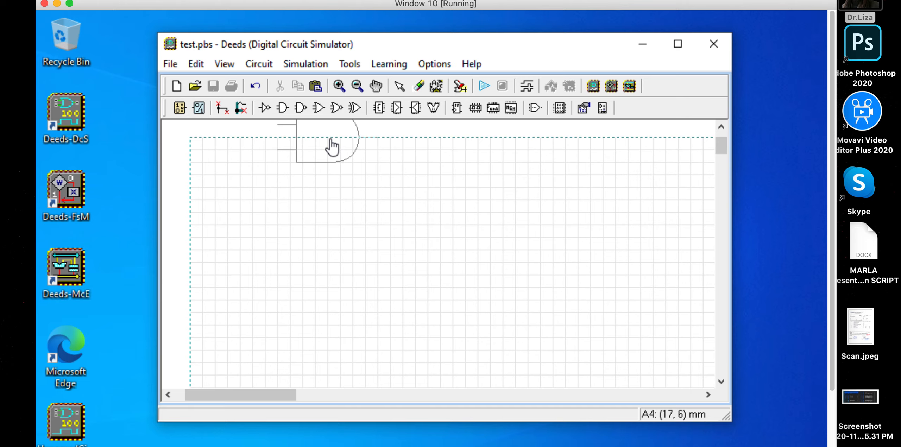
left_click(345, 178)
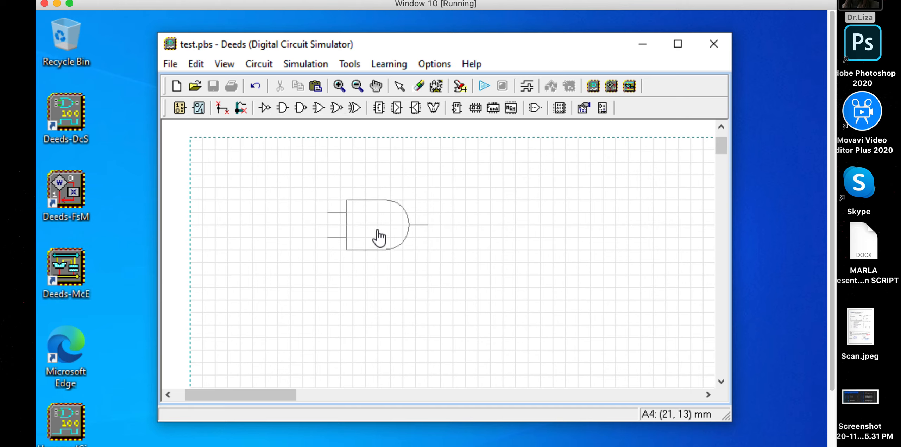
left_click(378, 239)
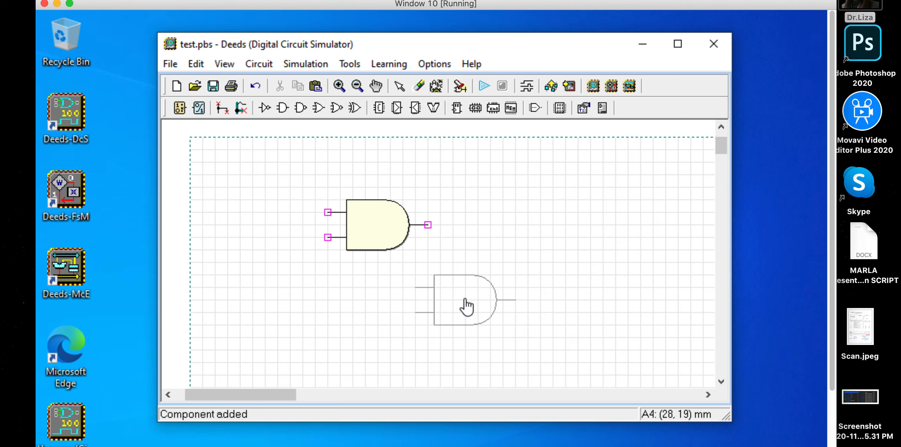
key("Escape")
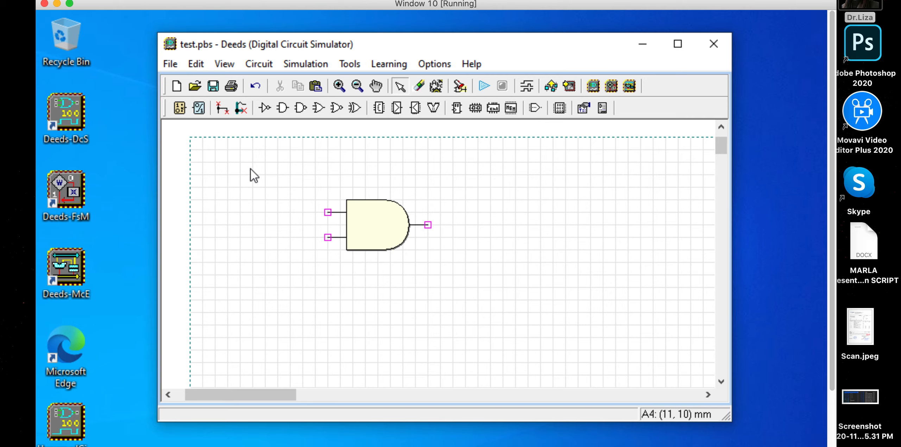
- Draw short horizontal wires extending both inputs and the output of the AND gate
left_click(227, 105)
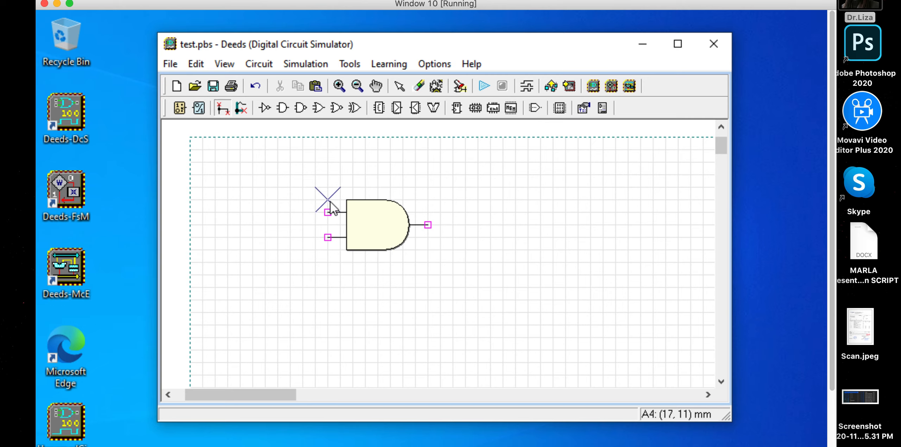
left_click(328, 212)
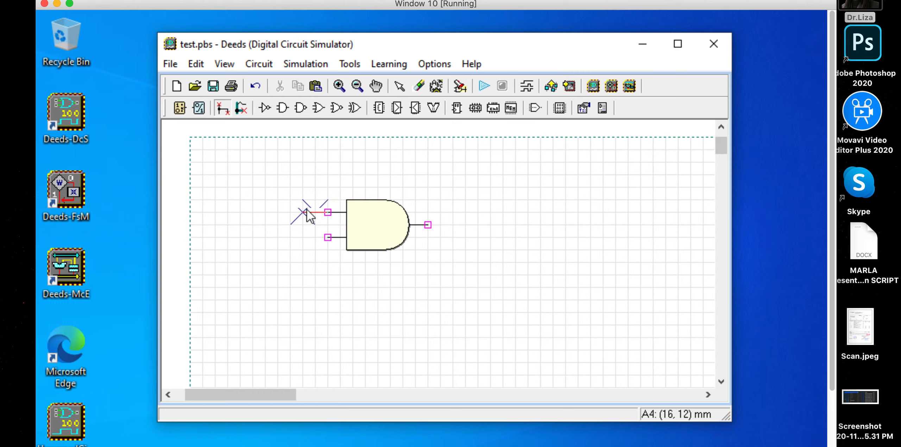
left_click(291, 213)
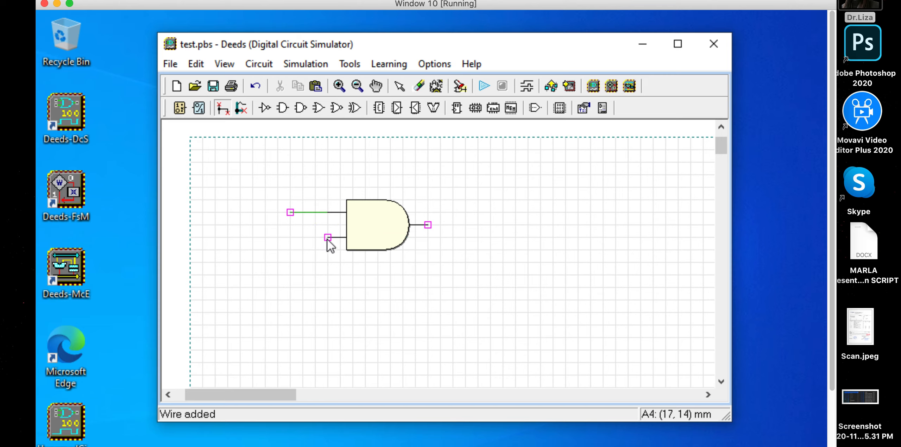
left_click(291, 237)
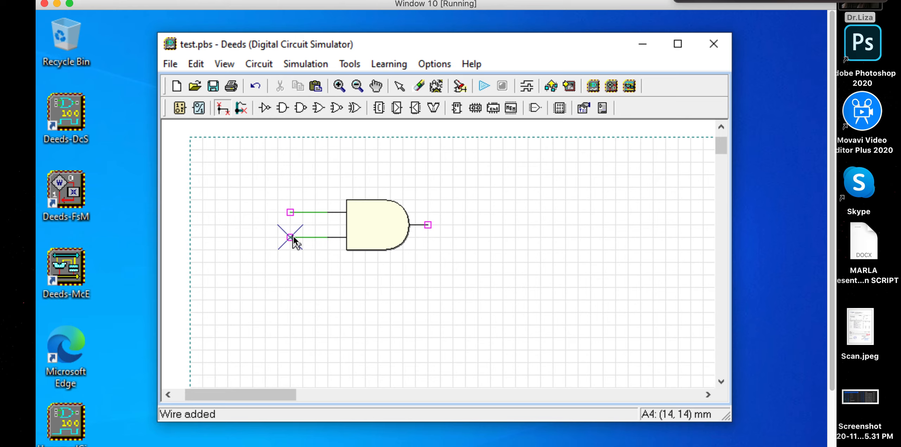
left_click(427, 225)
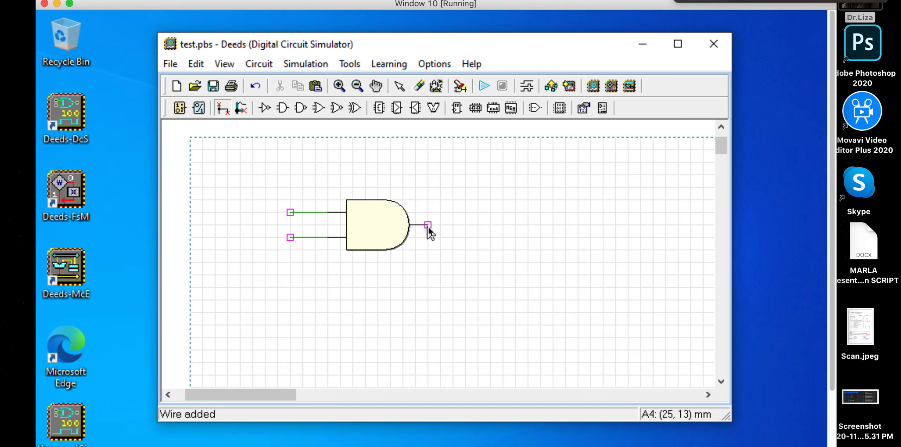
left_click(461, 227)
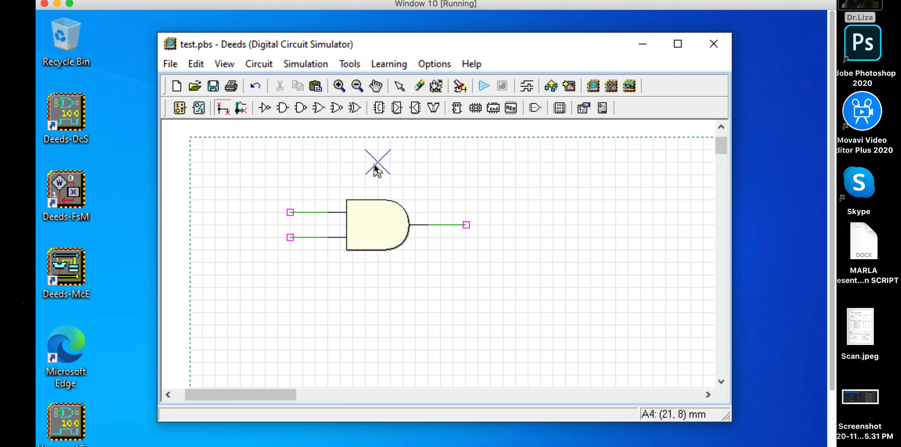
key("Escape")
- Place an Input Switch on the AND gate's upper input wire and label it A, with initial value Low
left_click(179, 110)
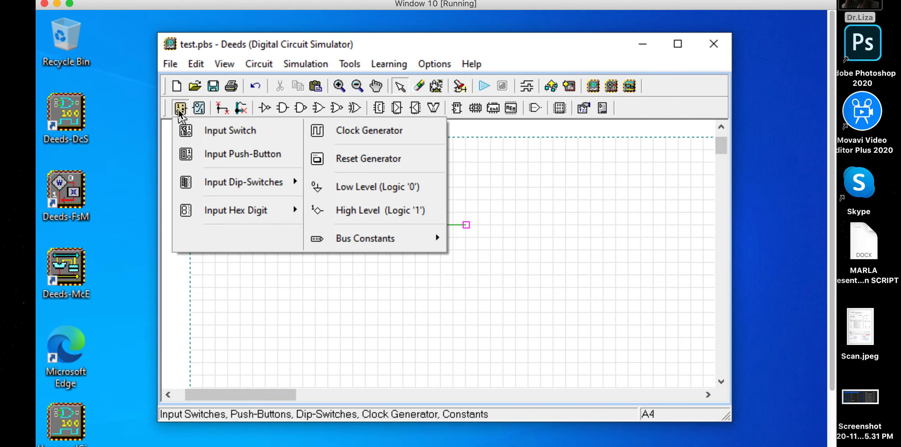
left_click(205, 128)
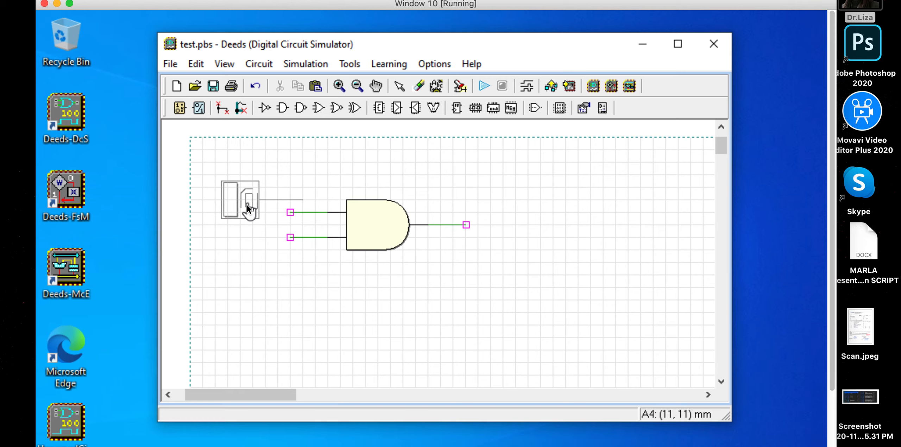
left_click(244, 210)
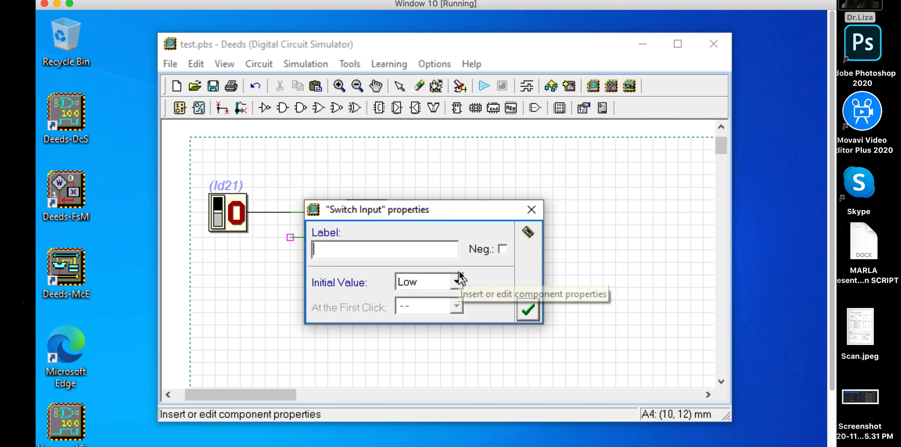
type("A")
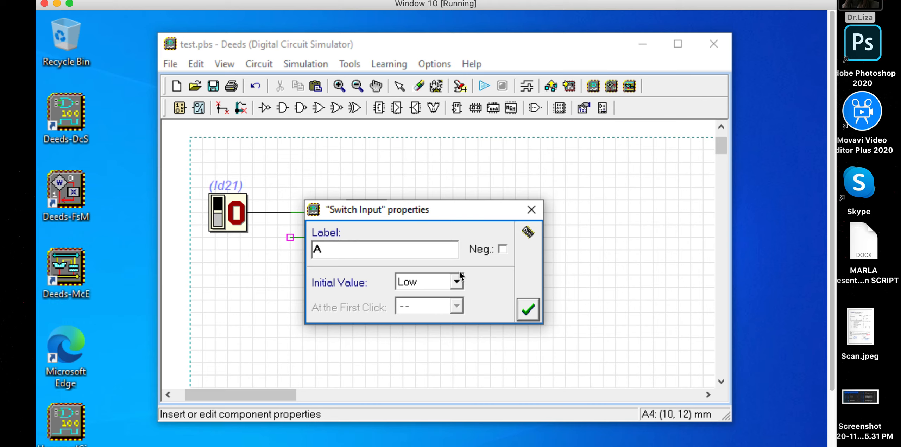
left_click(528, 303)
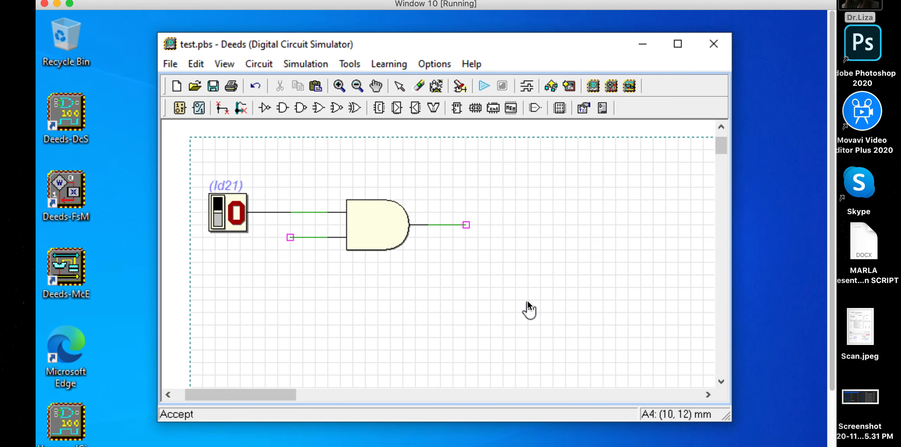
- Place a second Input Switch directly below switch A and label it B, with initial value Low
left_click(181, 108)
left_click(223, 133)
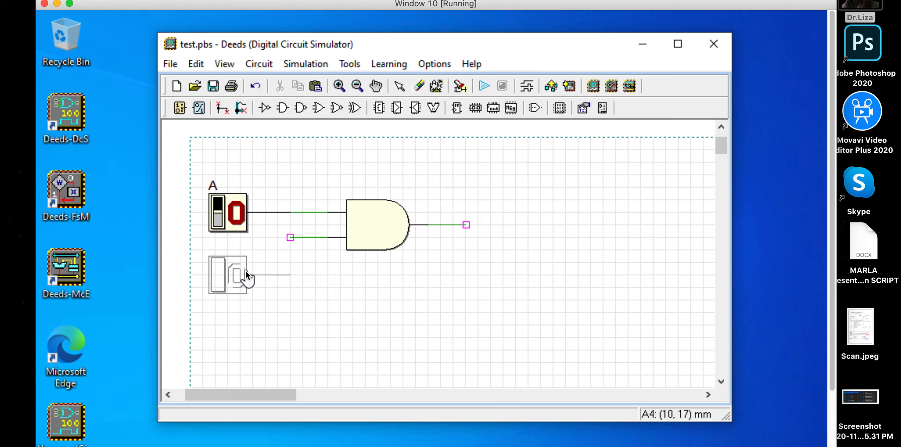
left_click(245, 270)
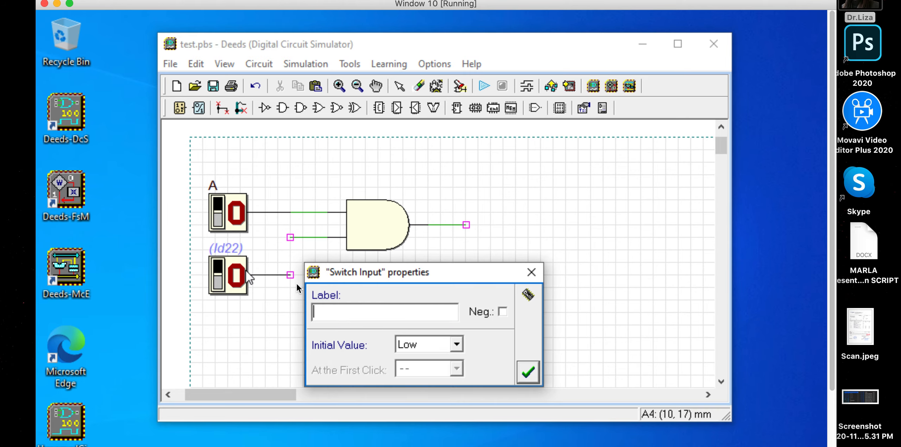
type("B")
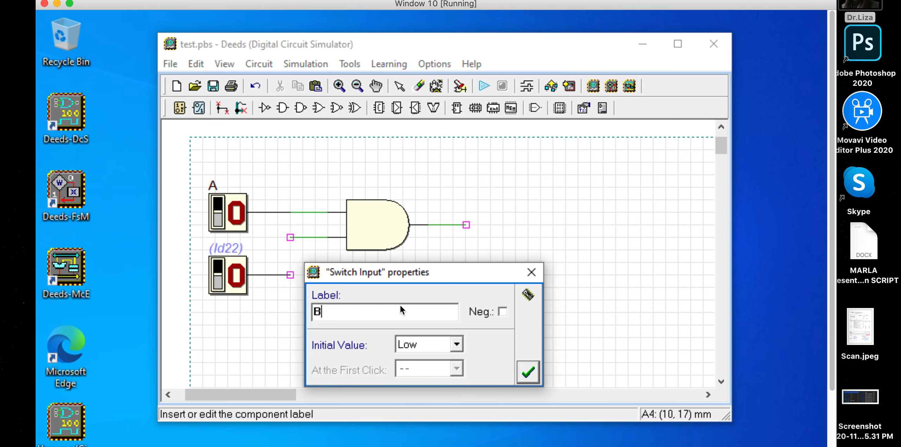
left_click(528, 371)
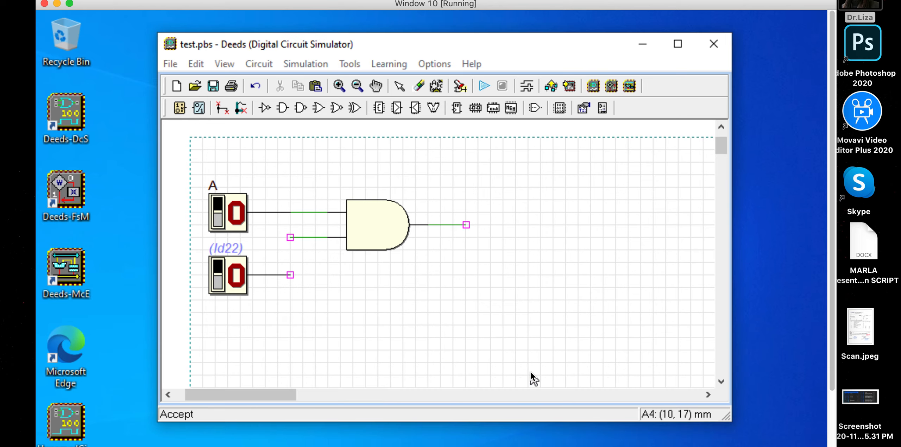
- End component placement and wire switch B's output to the AND gate's lower input
left_click(221, 108)
right_click(279, 204)
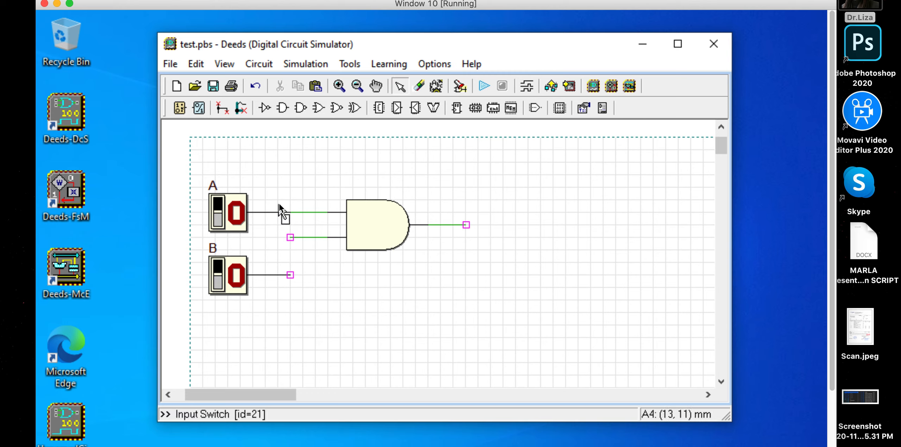
left_click(221, 108)
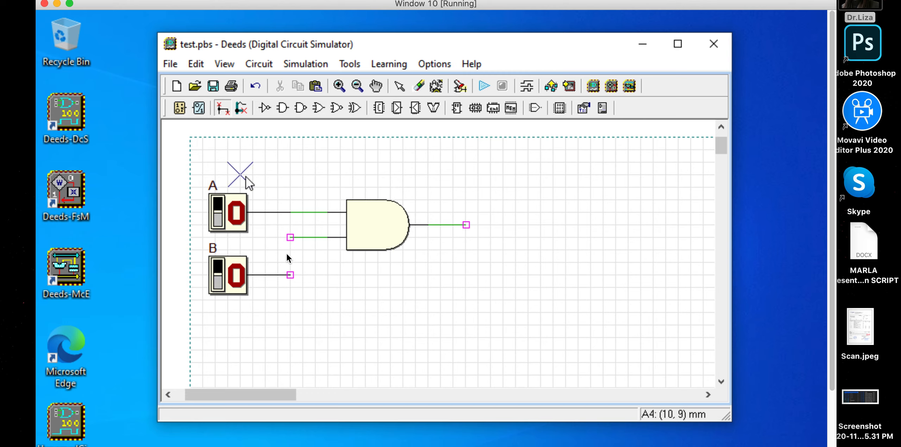
left_click(291, 274)
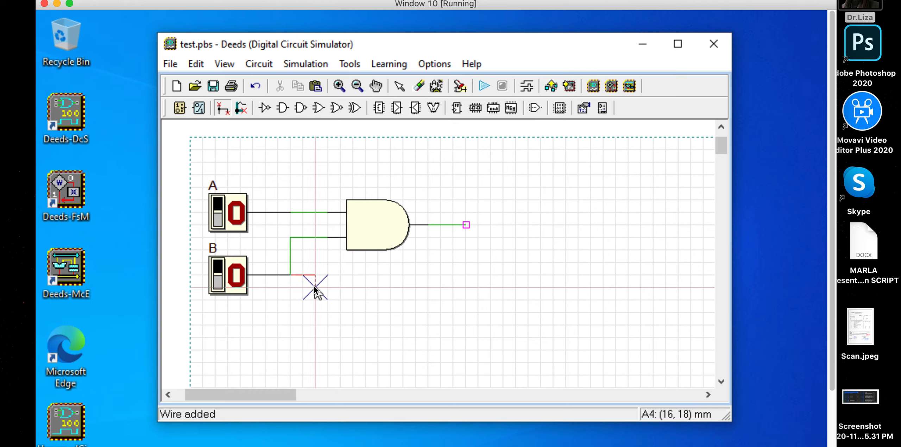
- Place a one-bit Output on the AND gate's output wire, label it Output, and end component placement
left_click(200, 107)
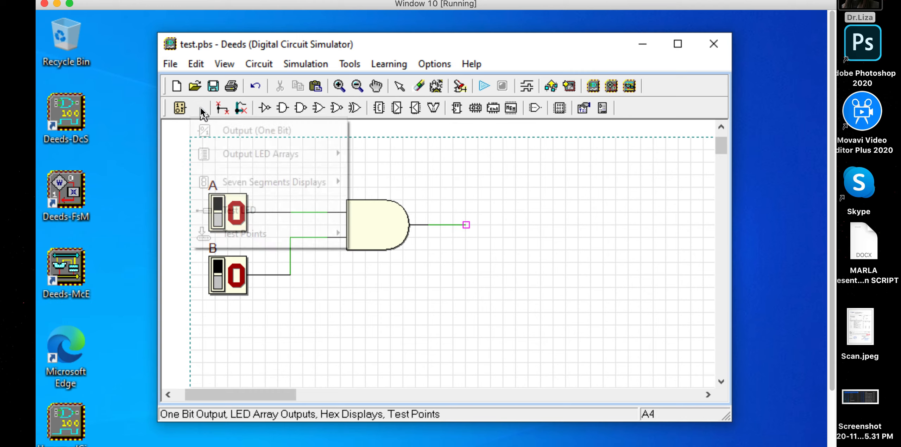
left_click(226, 131)
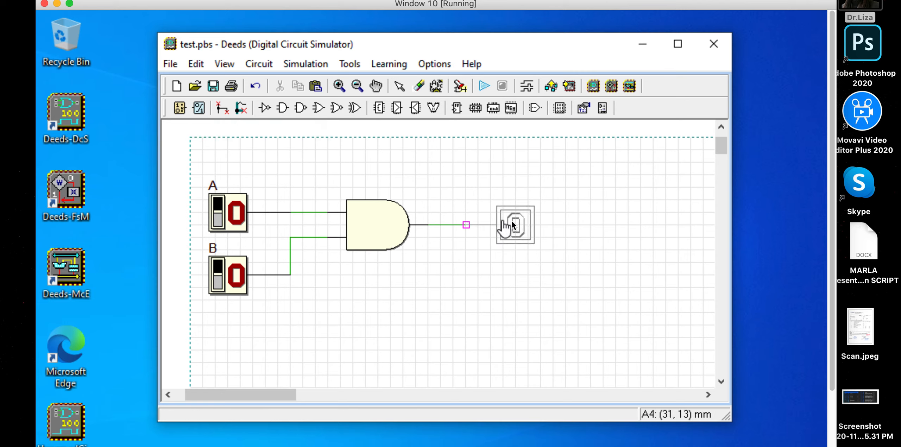
left_click(503, 222)
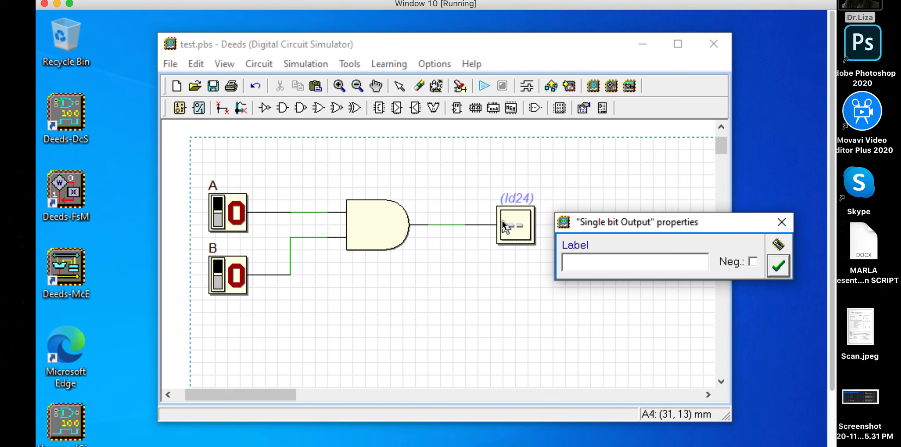
type("Output")
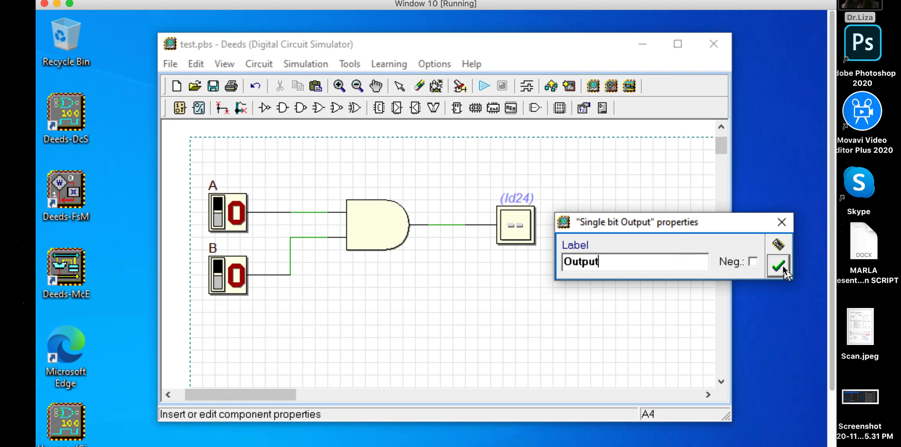
left_click(778, 266)
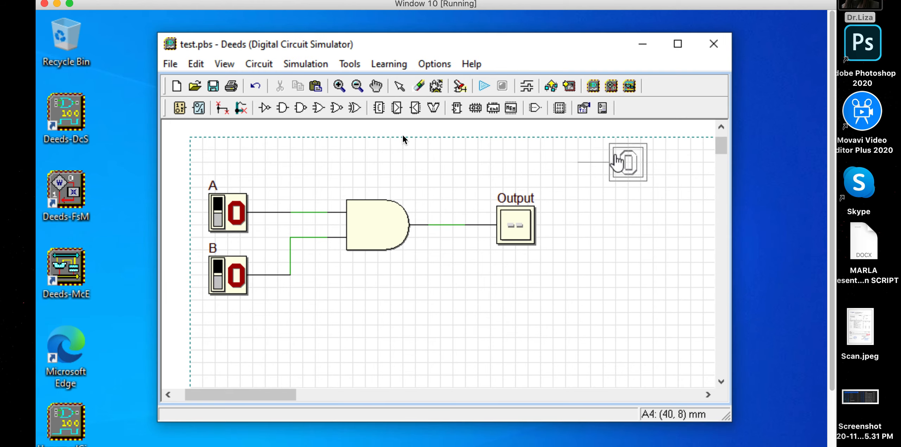
left_click(241, 108)
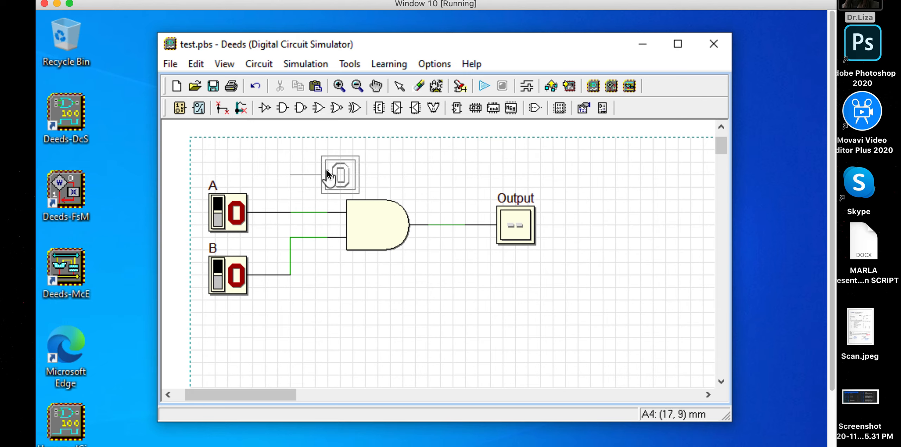
key("Escape")
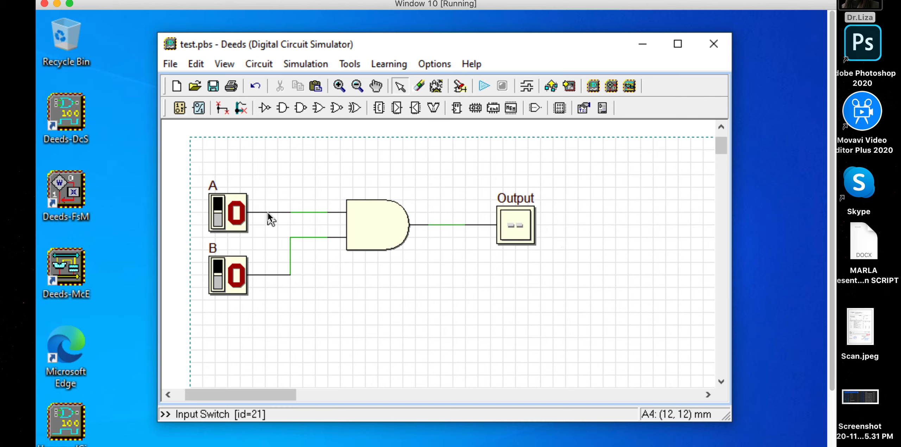
- Start the circuit simulation, saving test.pbs, and test the gate with only B at 1, only A at 1, and both at 1
left_click(484, 88)
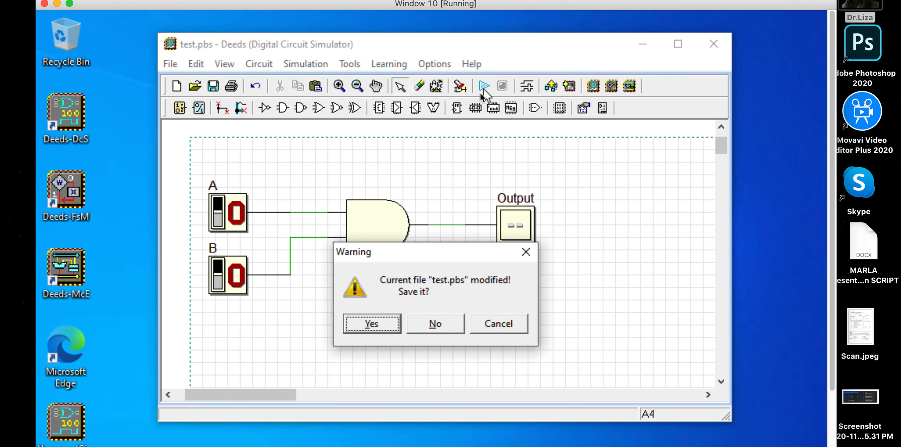
left_click(392, 329)
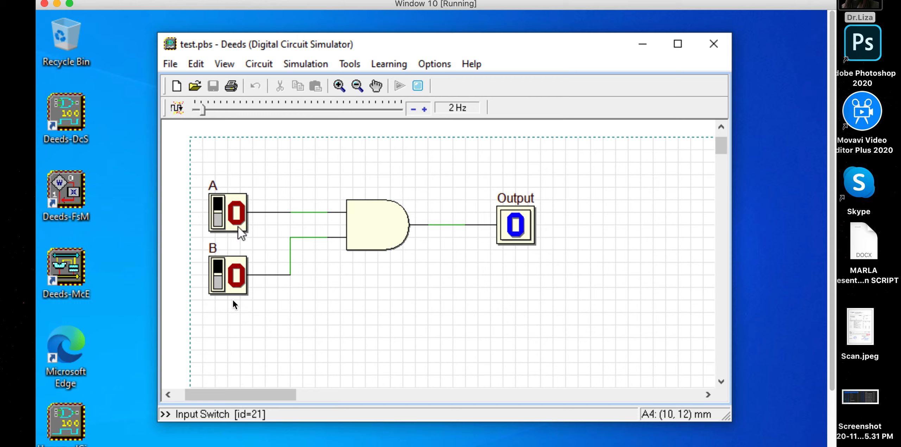
left_click(216, 284)
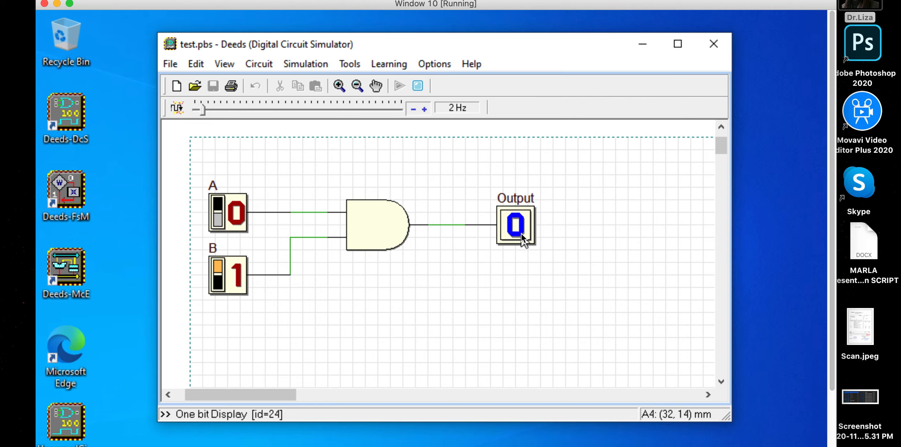
left_click(221, 268)
left_click(221, 224)
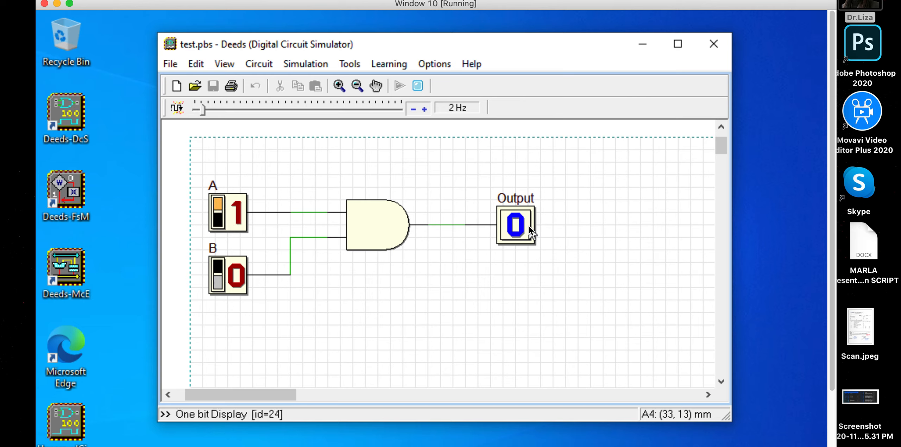
left_click(219, 280)
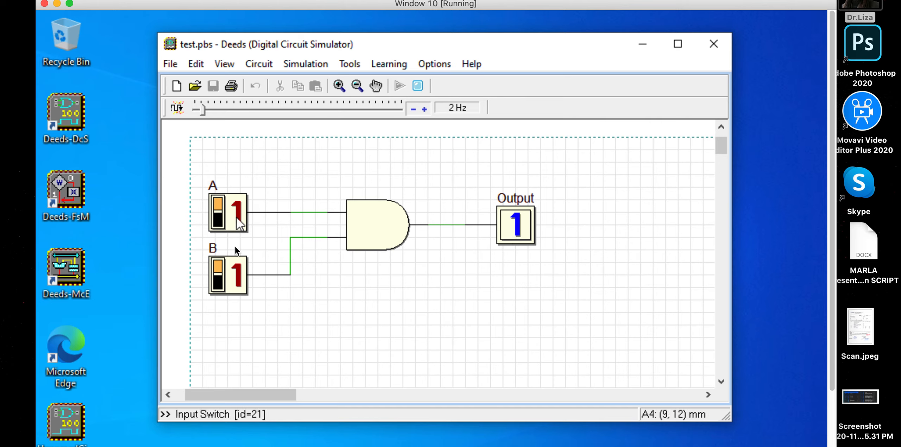
- Retest the gate with both switches at 0, A toggled alone and both at 1, and stop the simulation
left_click(214, 217)
left_click(218, 275)
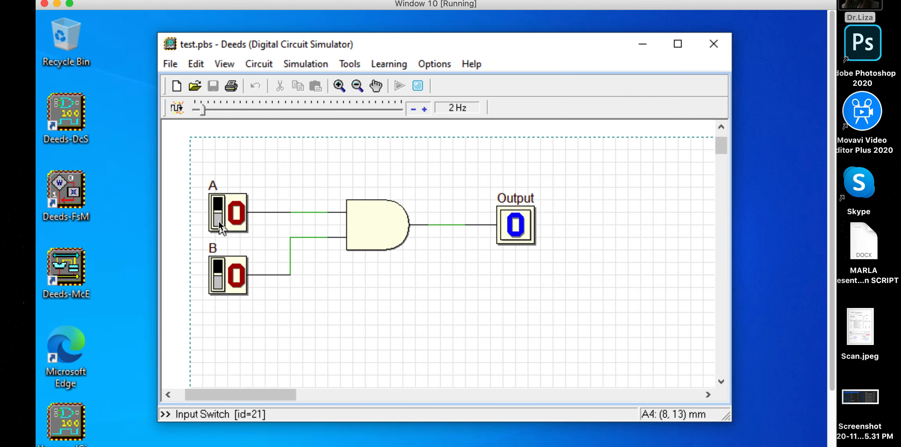
left_click(218, 221)
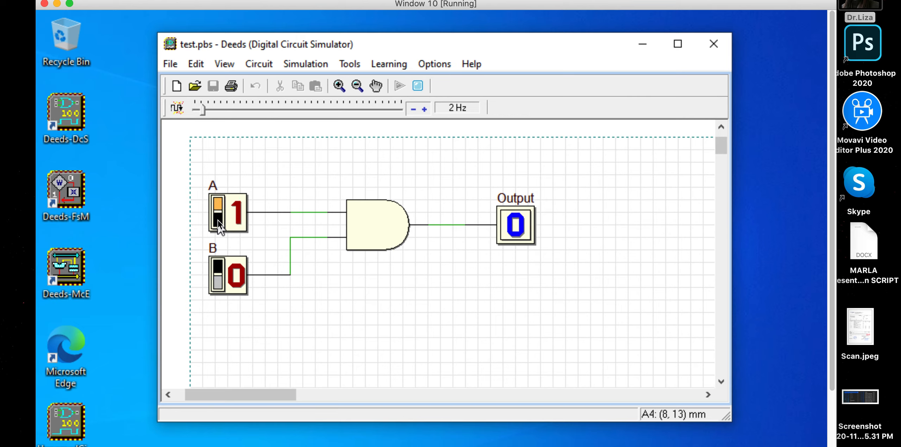
left_click(218, 218)
left_click(217, 219)
left_click(217, 219)
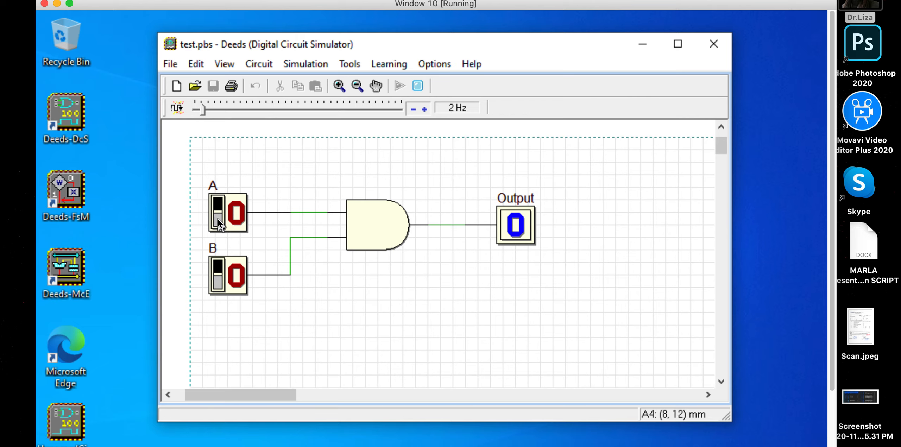
left_click(218, 219)
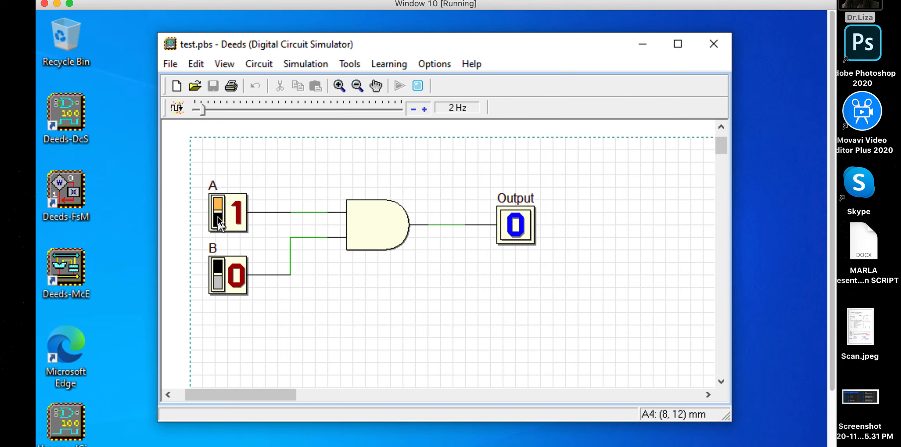
left_click(218, 220)
left_click(217, 228)
left_click(218, 280)
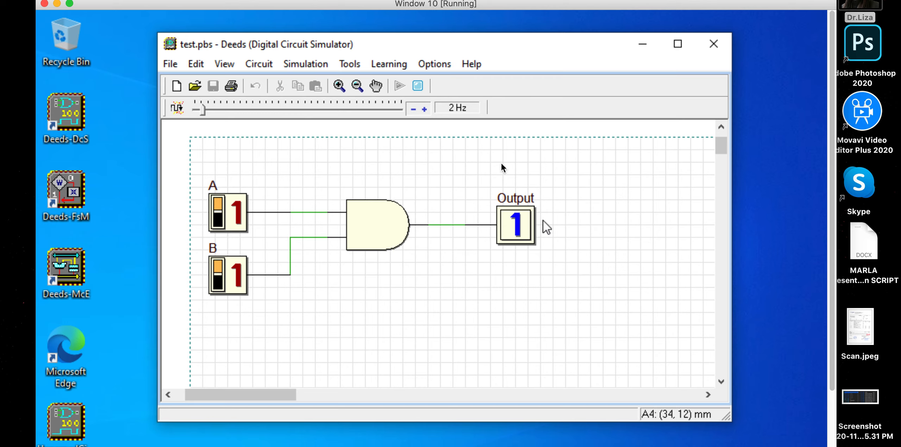
left_click(419, 88)
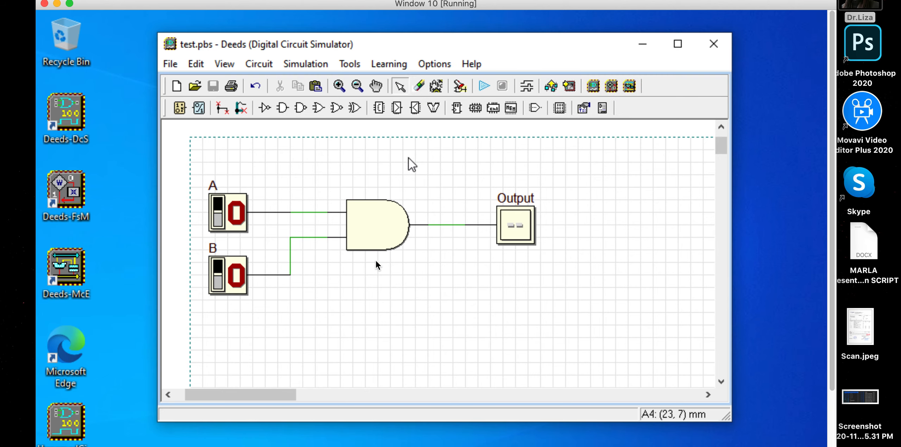
- Open the Simulation Timing Diagram and enlarge the vertical scale of the A, B and Output traces
left_click(526, 86)
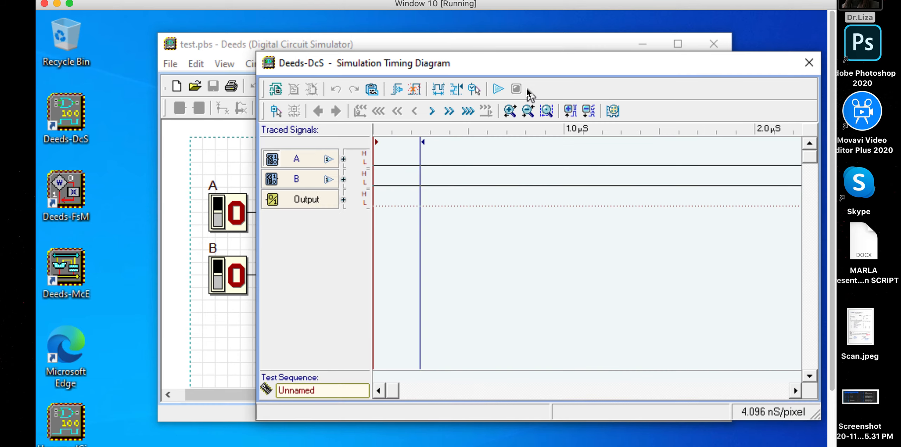
left_click(343, 160)
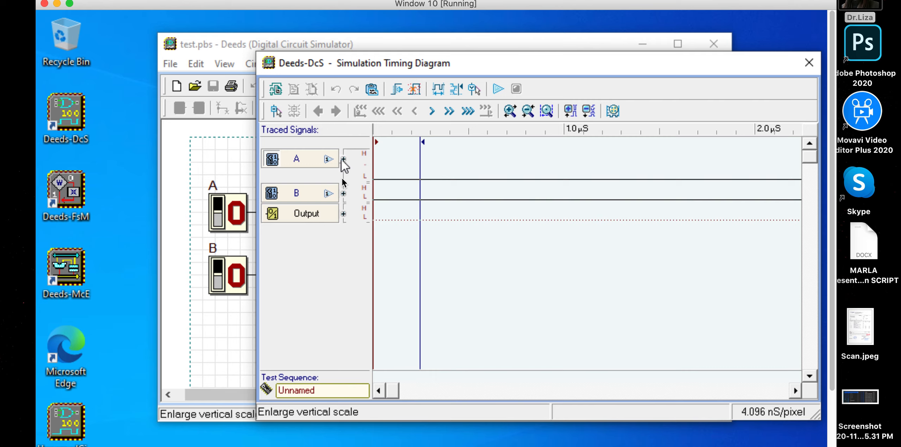
left_click(343, 193)
left_click(343, 194)
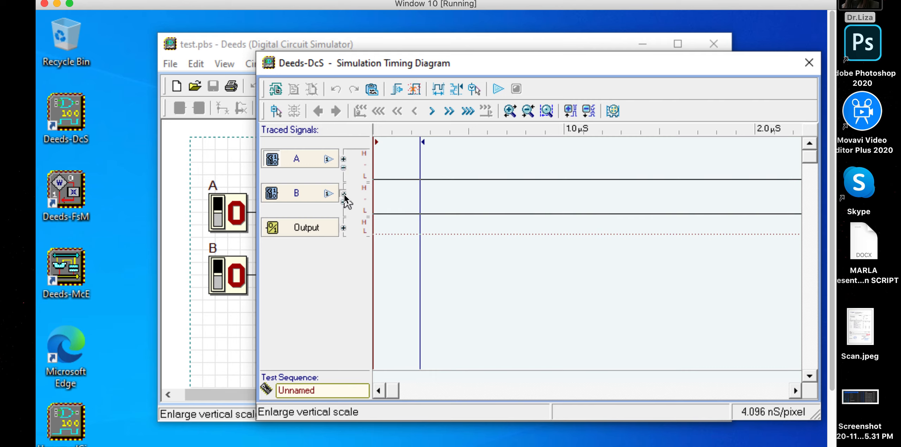
left_click(344, 159)
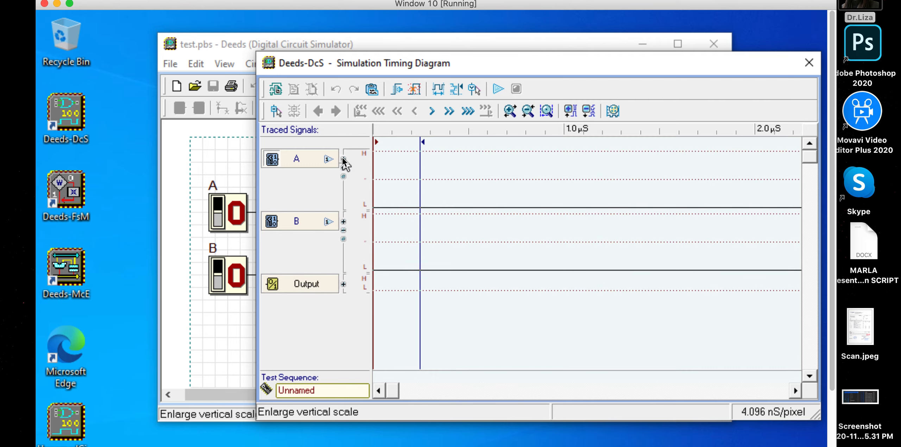
left_click(344, 284)
left_click(344, 284)
- Draw five alternating edges on input A's waveform between about 0.25 and 1.7 µs, starting with a rising edge
left_click(382, 199)
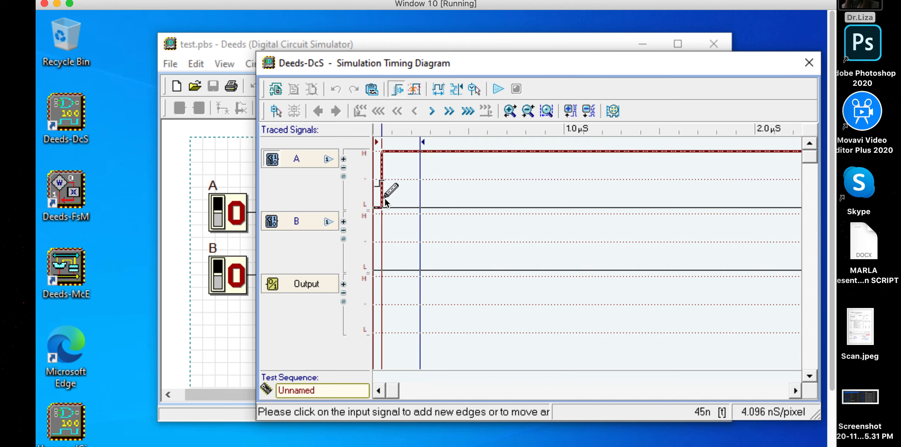
left_click(422, 193)
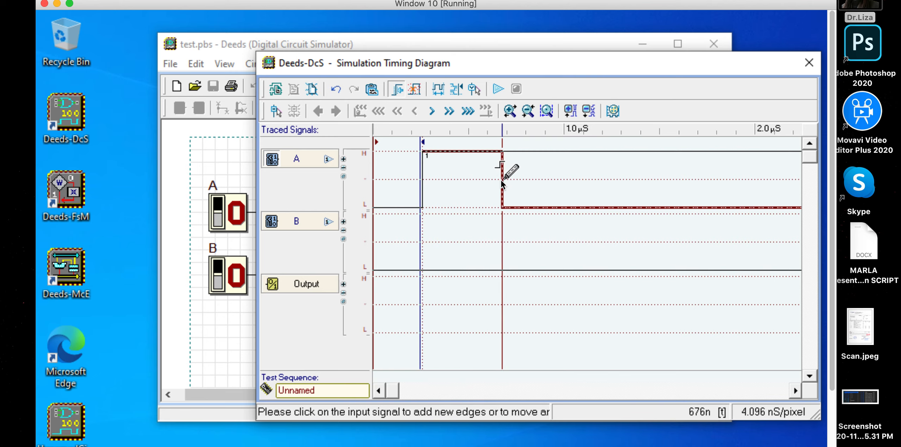
left_click_drag(490, 183, 693, 186)
left_click(596, 186)
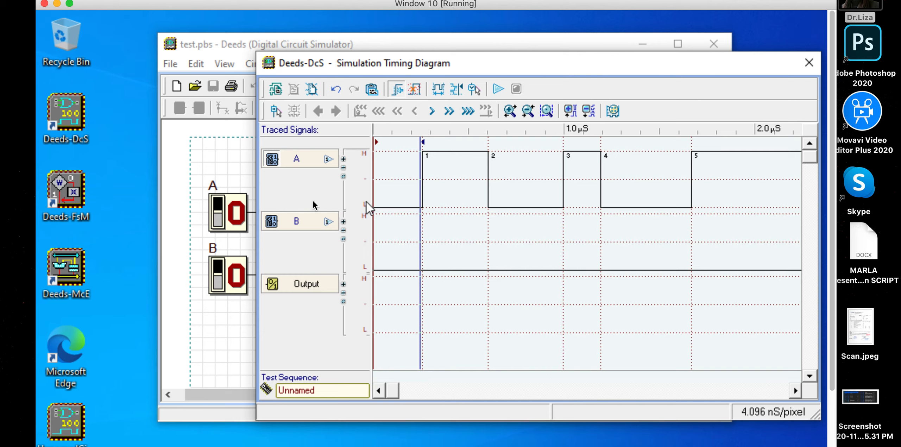
- Run the timing simulation through several successive intervals to trace the Output signal against inputs A and B
left_click(498, 90)
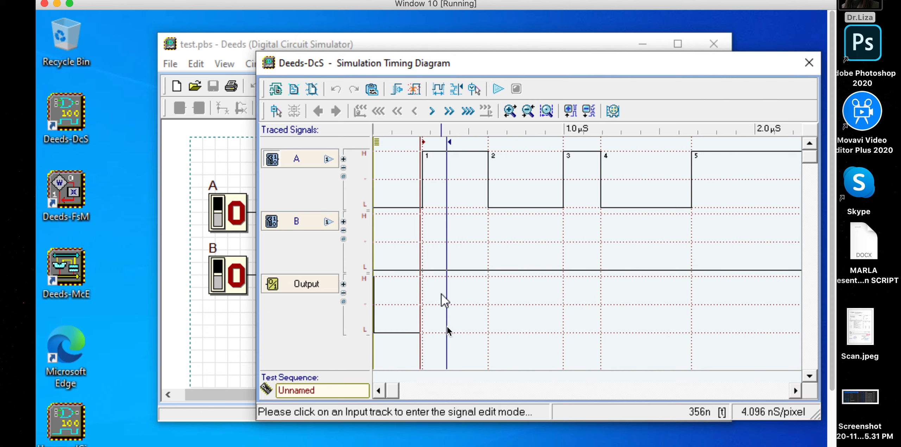
left_click(498, 90)
left_click(497, 90)
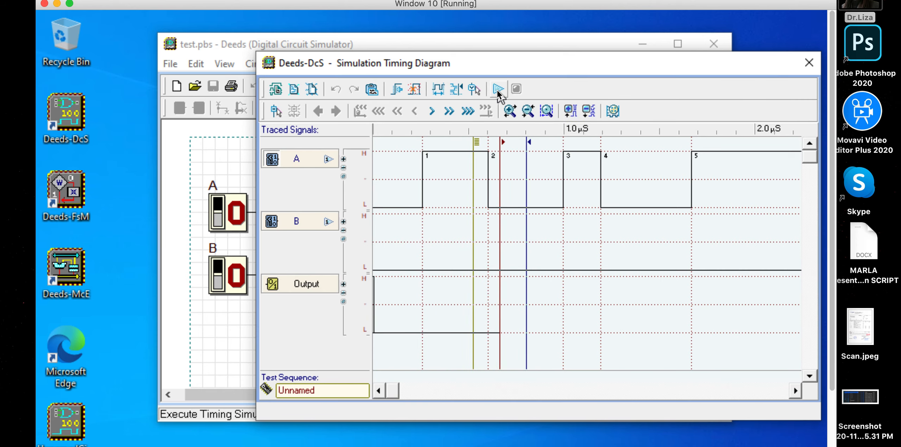
left_click(497, 90)
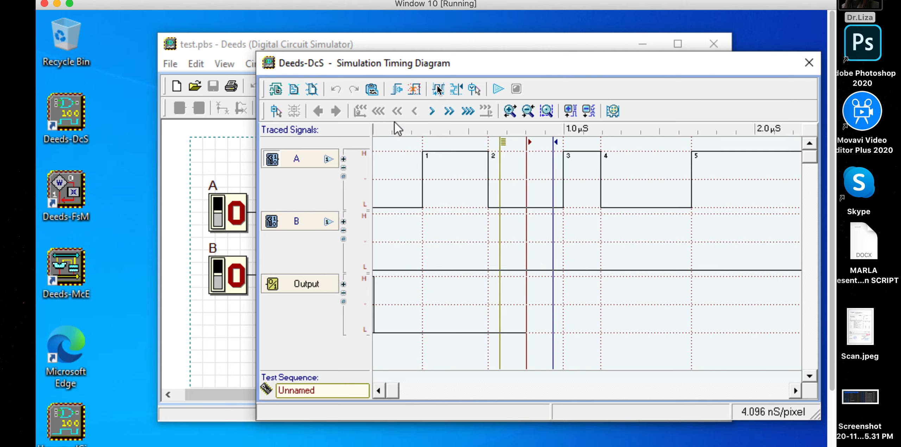
- Try to draw an edge on input B's waveform, and close the timing diagram without keeping its track or test sequence changes
left_click(397, 88)
left_click(412, 239)
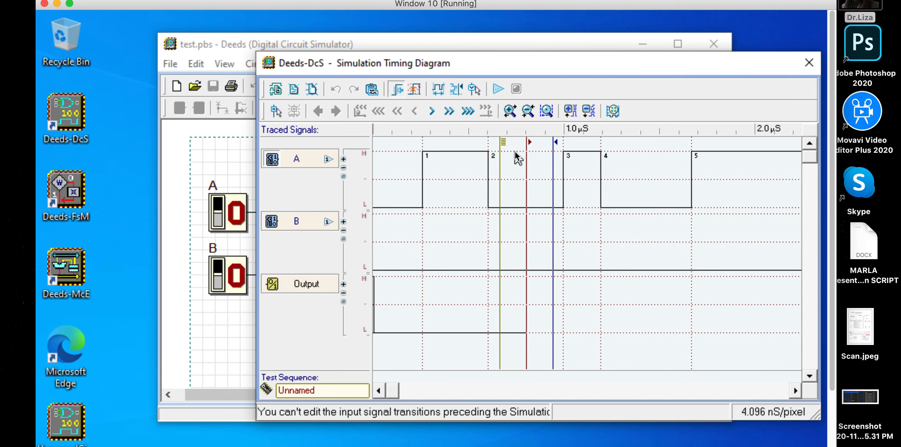
left_click(810, 64)
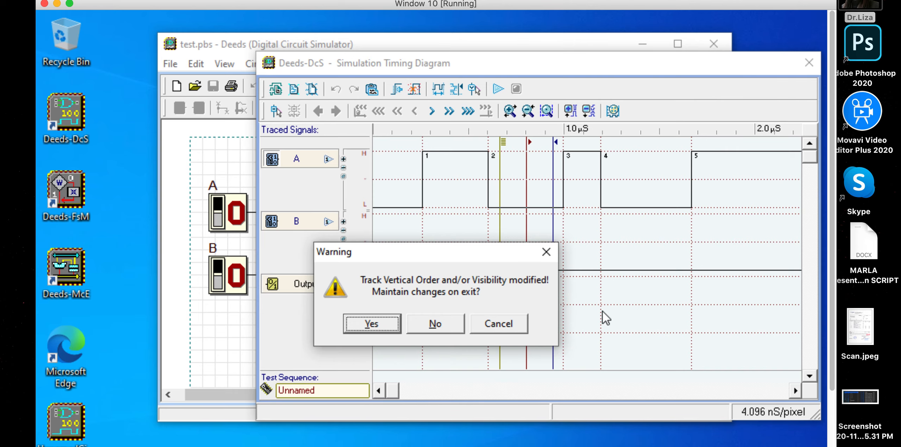
left_click(423, 329)
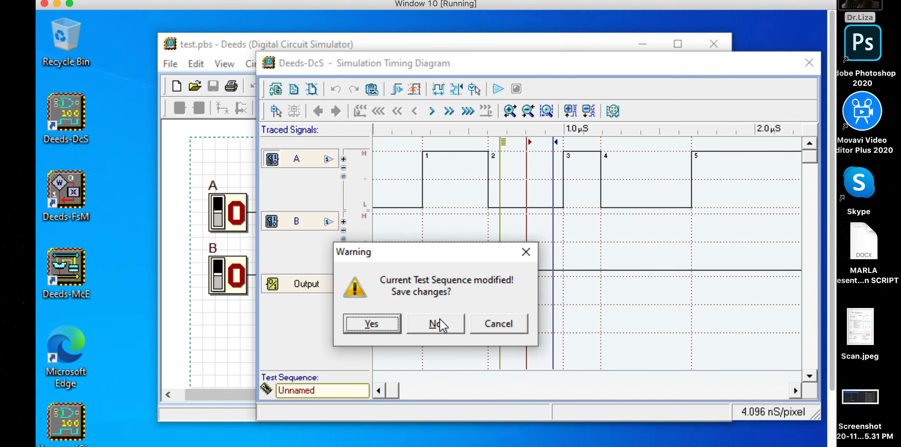
left_click(440, 320)
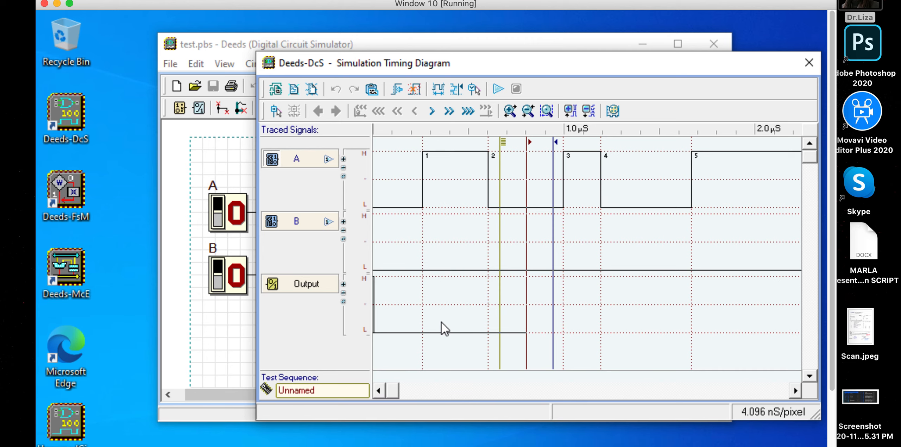
- Reopen the Simulation Timing Diagram and enlarge the vertical scale of the A, B and Output traces
left_click(482, 92)
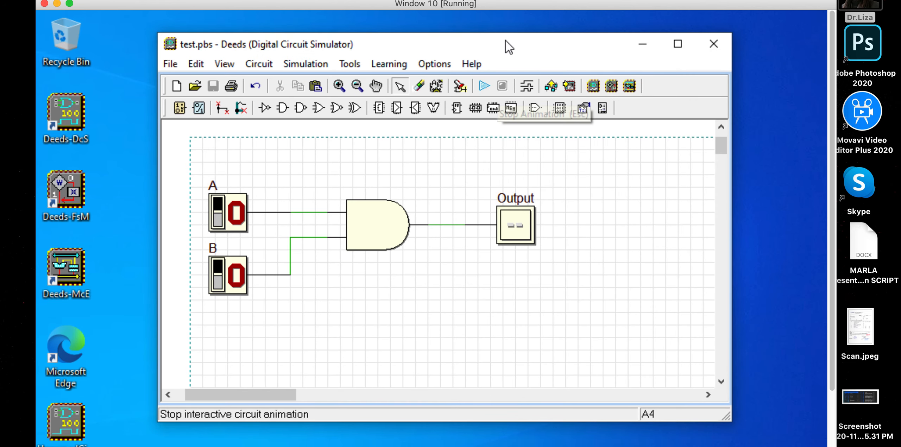
left_click(526, 90)
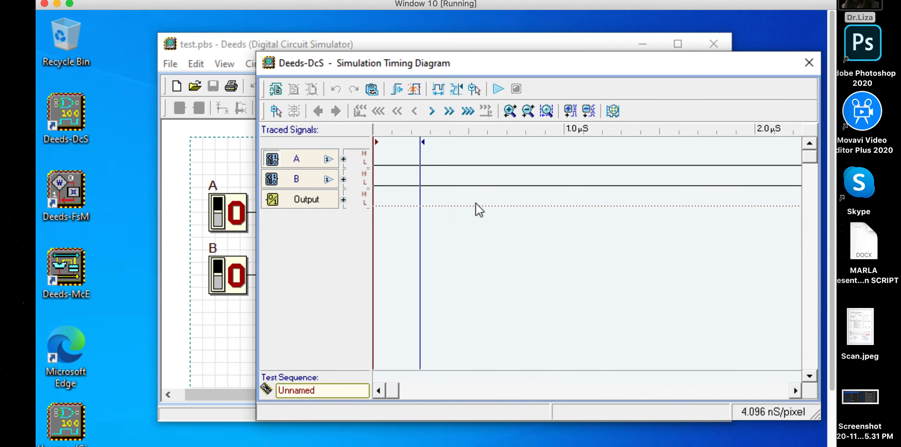
left_click(343, 159)
left_click(343, 159)
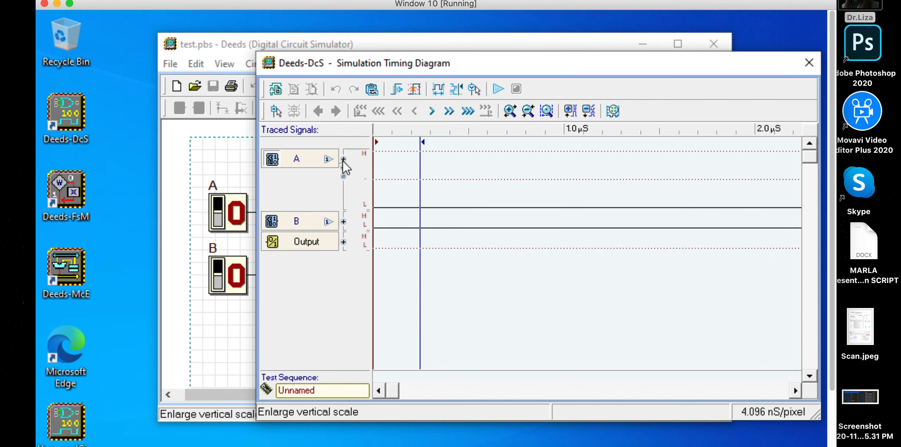
left_click(344, 221)
left_click(343, 222)
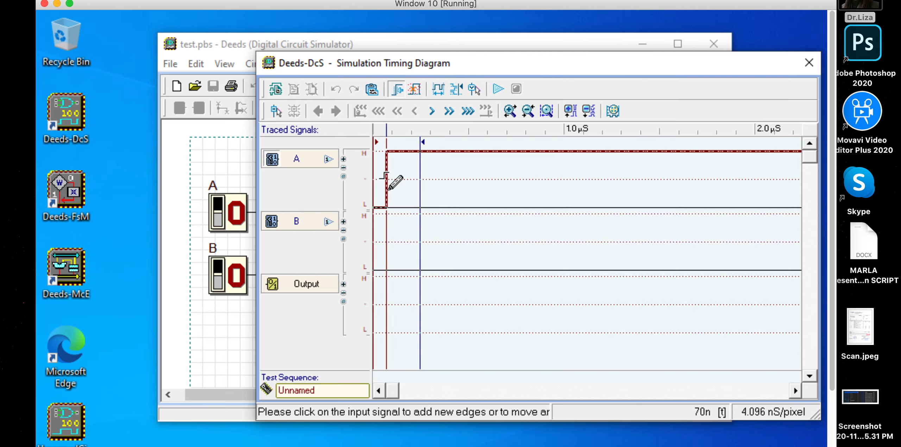
- Draw four alternating edges on input A's waveform at about 0.09, 0.47, 1.07 and 1.73 µs, starting with a rising edge
left_click(389, 190)
left_click(463, 177)
mouse_move(464, 178)
left_mouse_down()
mouse_move(653, 187)
mouse_move(579, 187)
left_mouse_up()
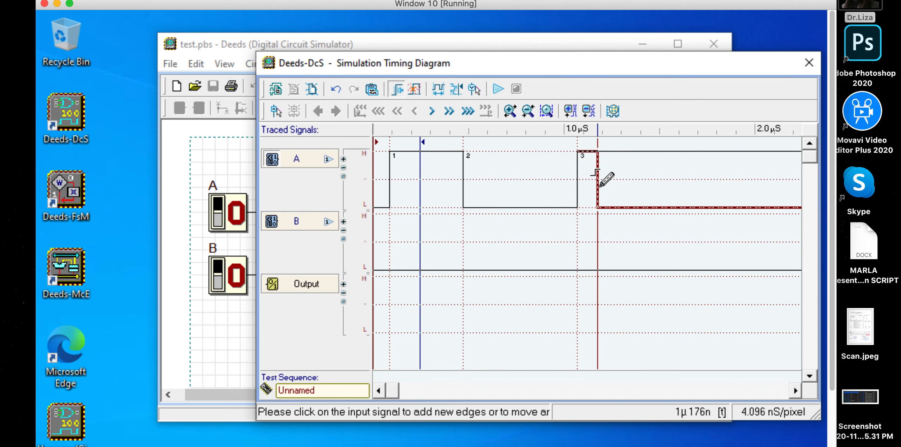
left_click(704, 178)
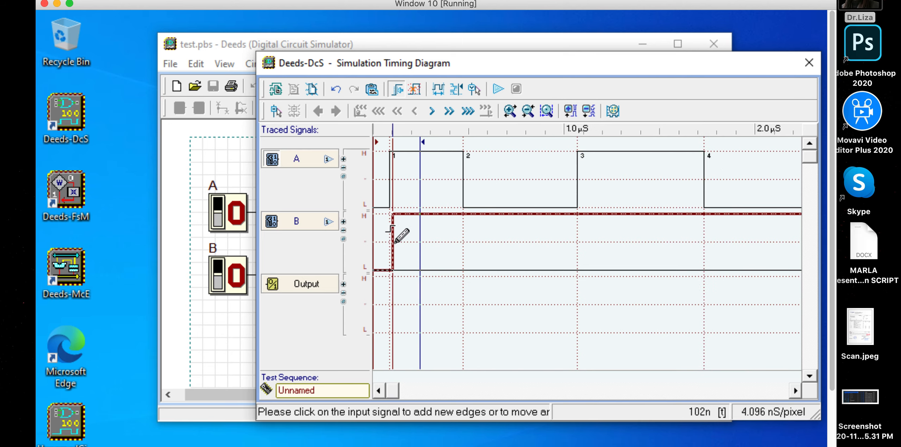
- Draw four alternating edges on input B's waveform at about 0.24, 0.47, 0.79 and 1.52 µs, starting with a rising edge
left_click(422, 239)
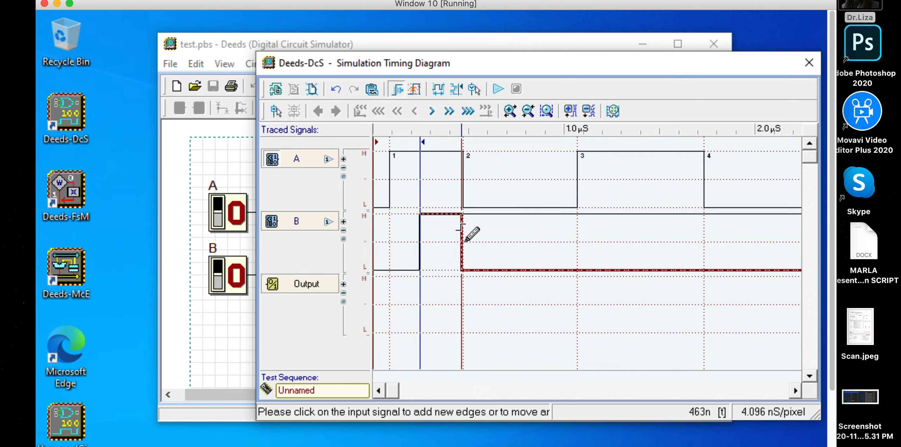
left_click(463, 230)
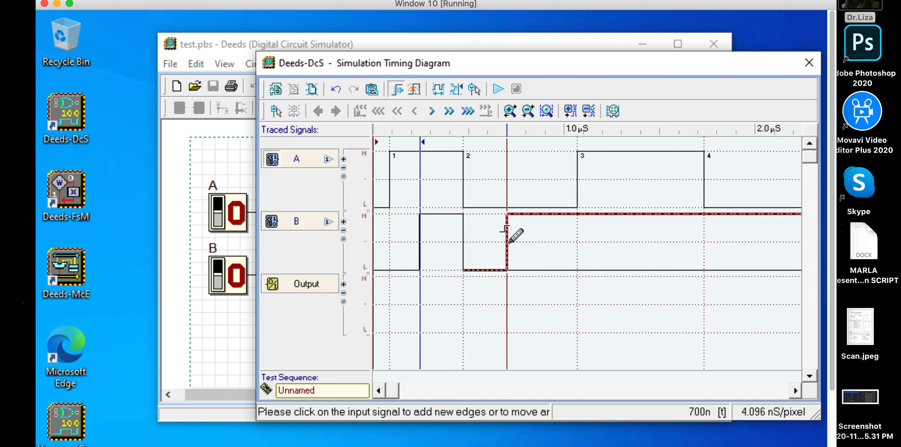
left_click(524, 231)
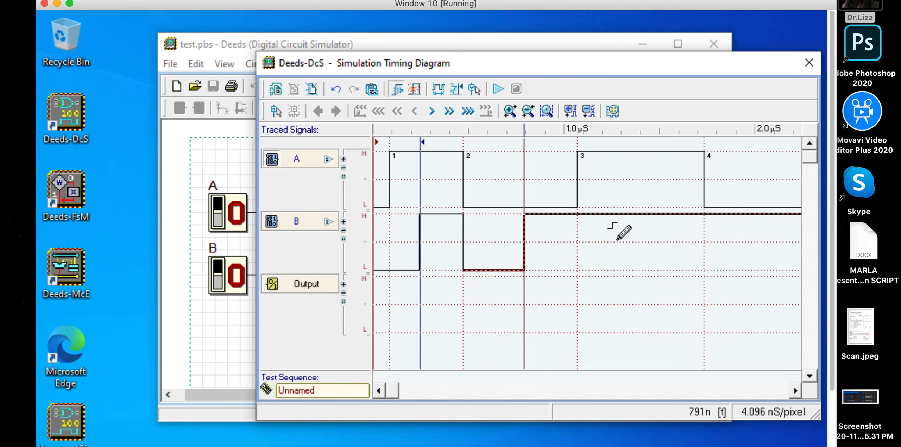
left_click(663, 231)
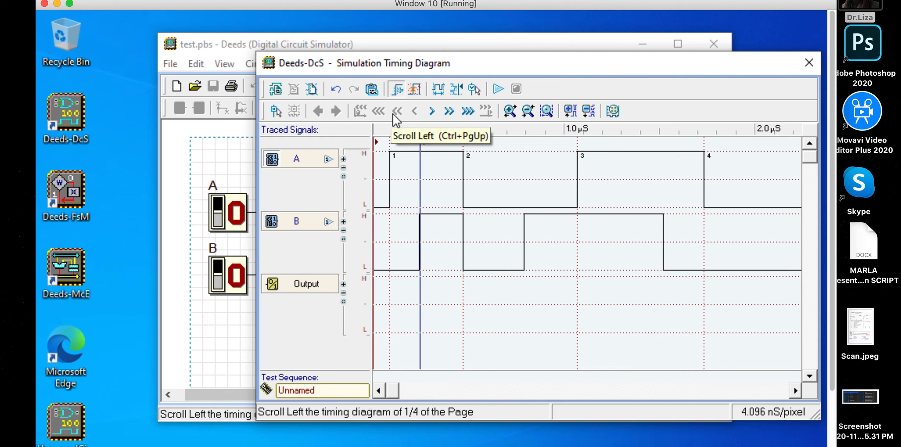
- Run the timing simulation past A's third edge, and close the timing diagram without keeping the track or test sequence changes
left_click(501, 94)
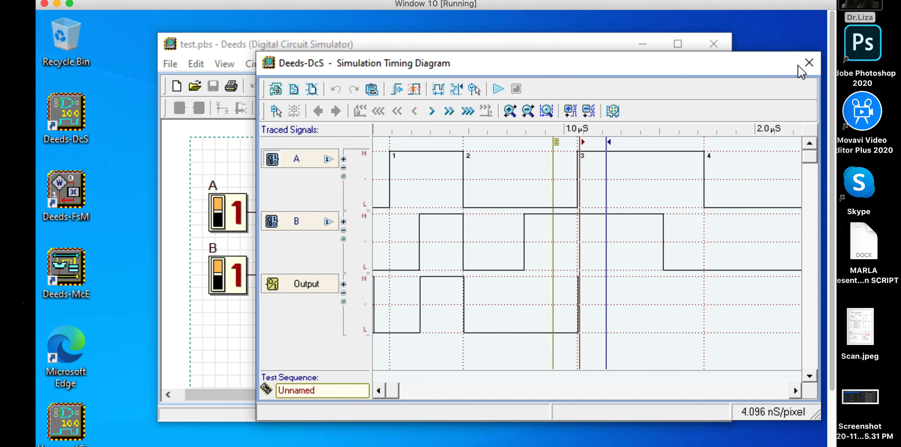
left_click(808, 62)
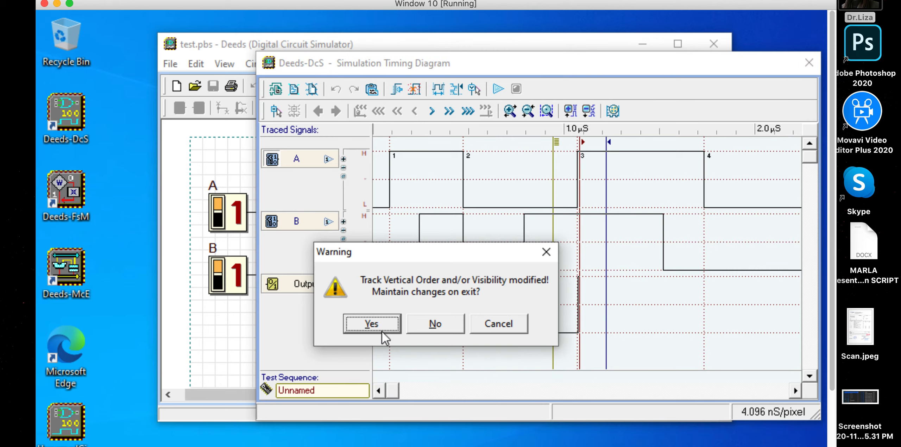
left_click(424, 321)
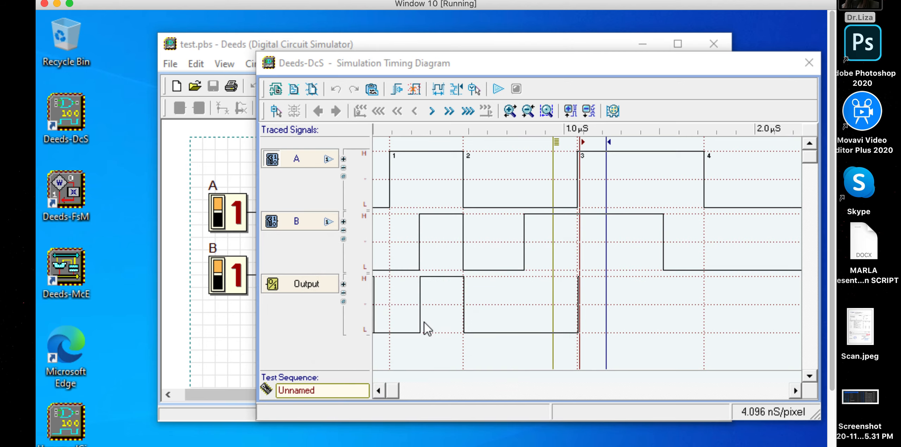
left_click(433, 318)
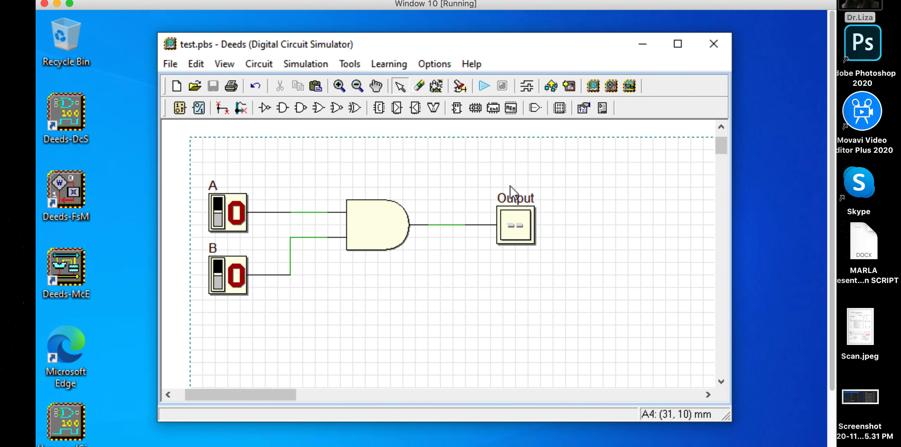
- Cut the Output display from the end of the AND gate's output wire
left_click(511, 231)
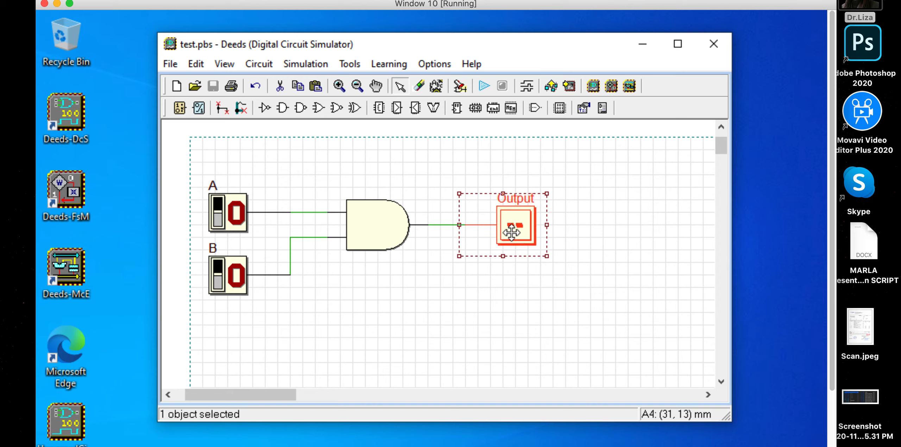
right_click(512, 233)
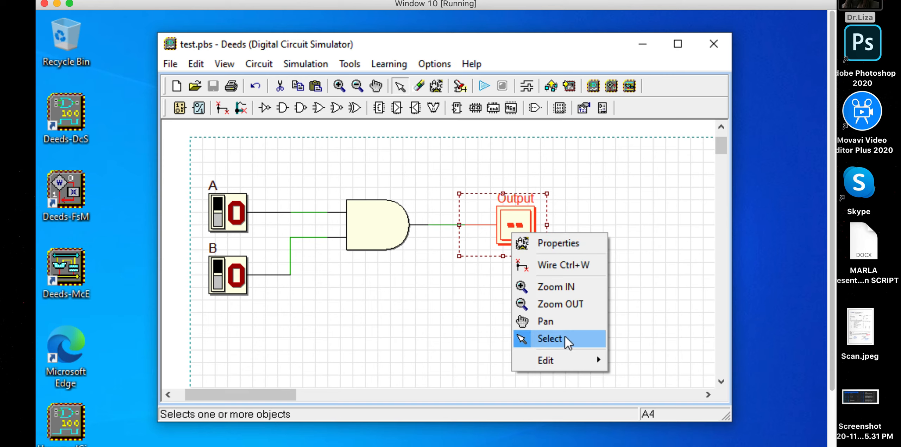
right_click(522, 204)
right_click(523, 204)
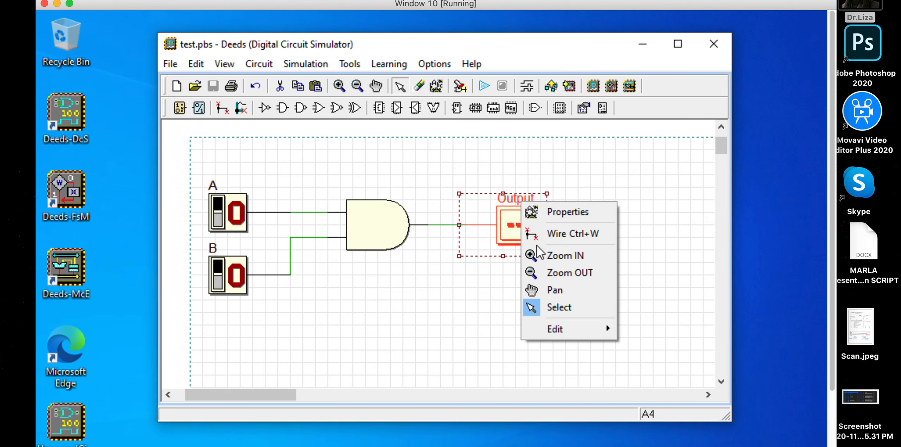
mouse_move(564, 330)
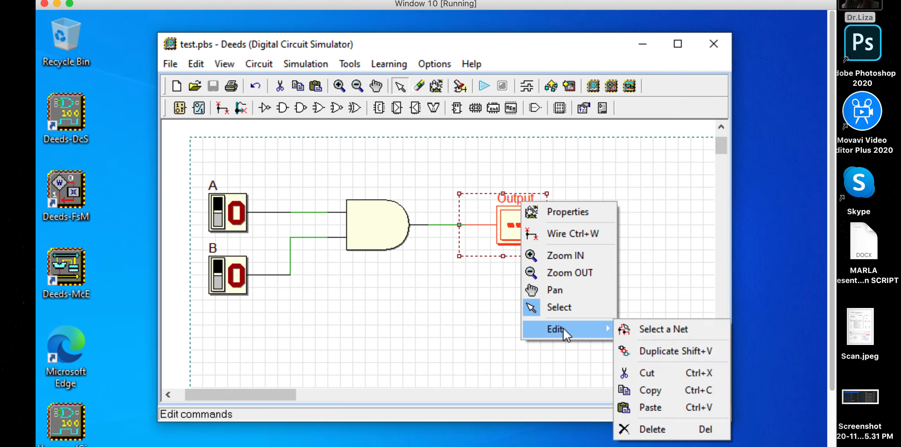
left_click(639, 376)
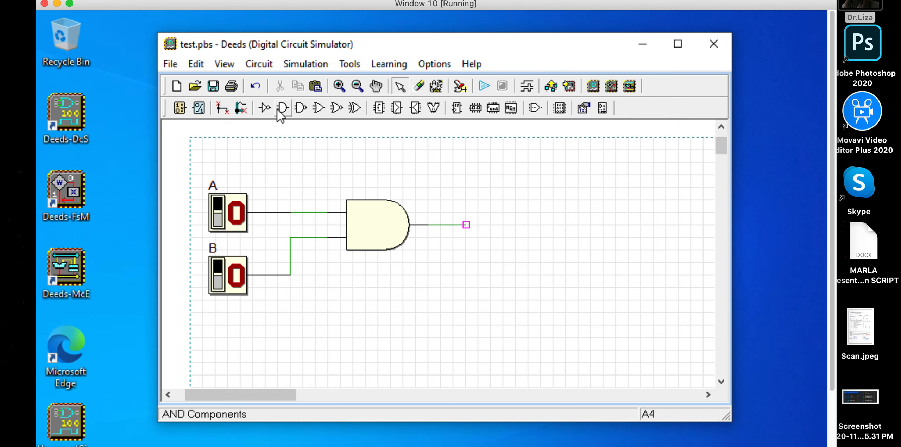
- Place a NOT inverter at the end of the AND gate's output wire and draw a short wire from its output
left_click(267, 109)
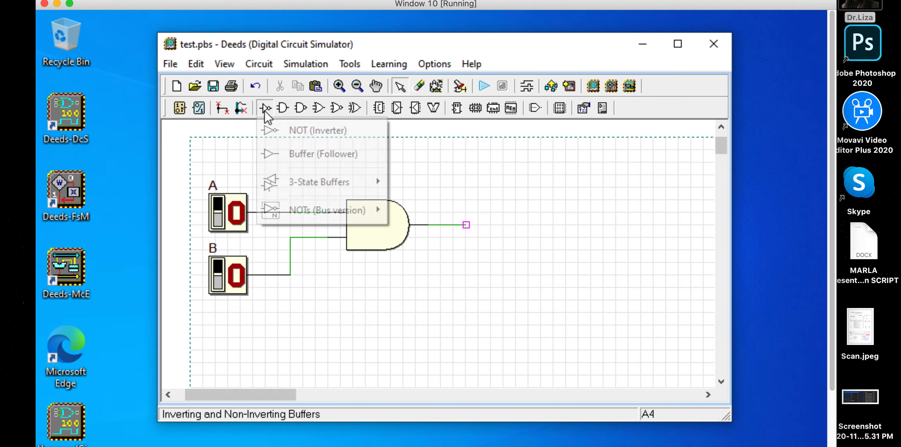
left_click(306, 131)
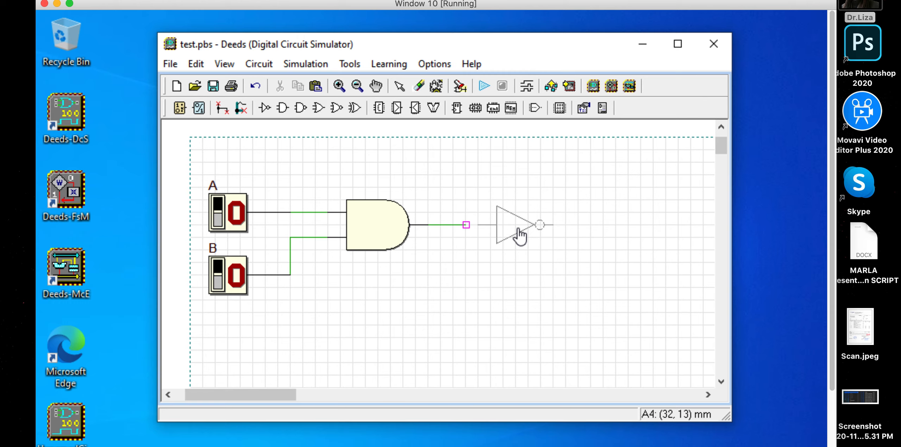
left_click(502, 229)
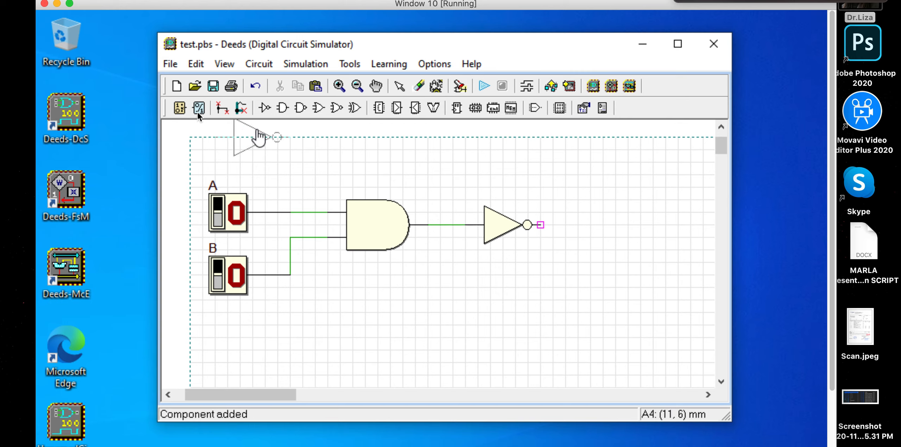
left_click(221, 112)
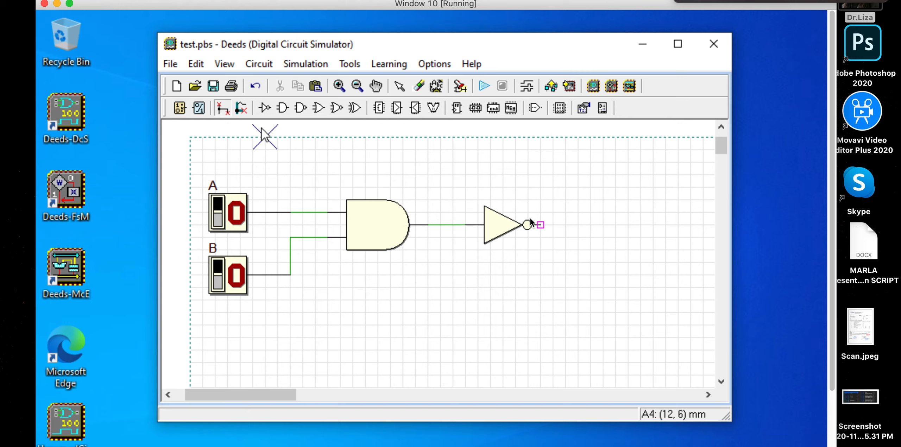
left_click(577, 225)
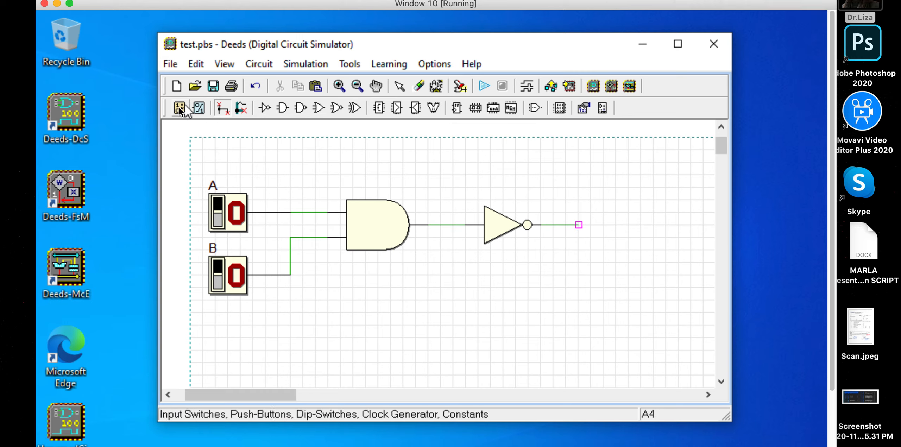
- Place a one-bit output at the end of the inverter's wire and label it "output"
left_click(199, 112)
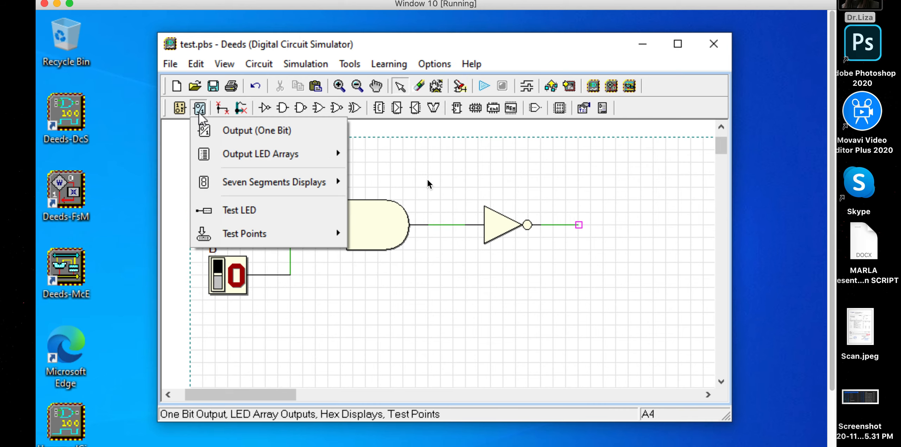
left_click(278, 130)
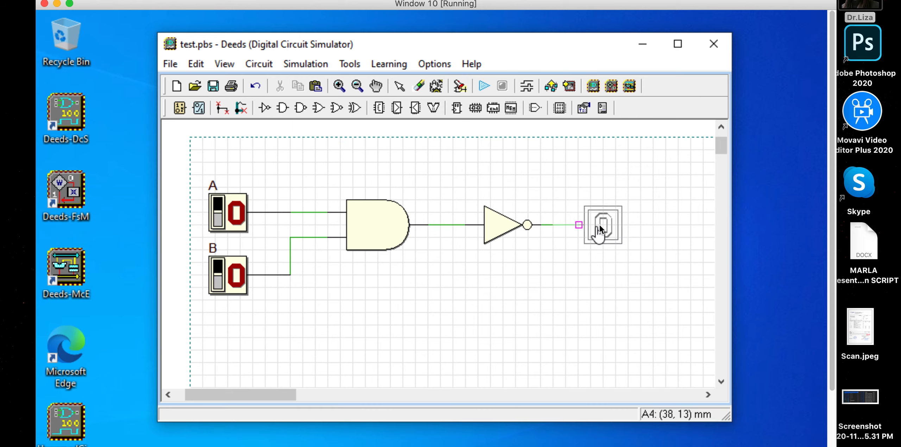
left_click(611, 222)
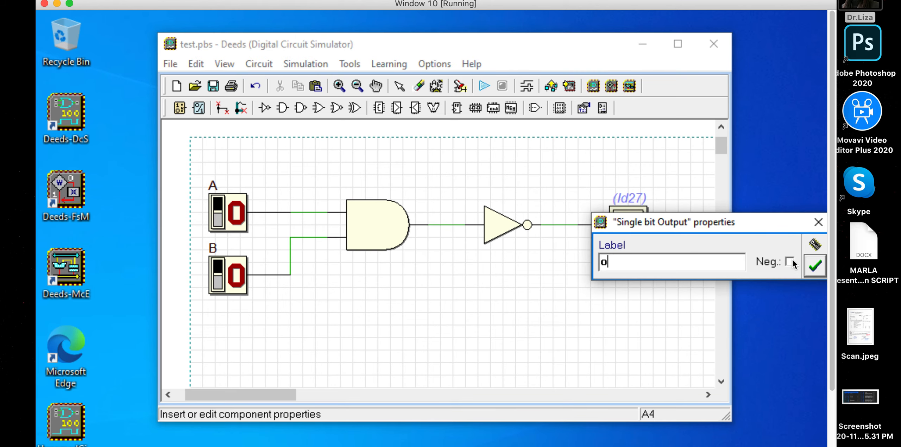
type("output")
left_click(815, 266)
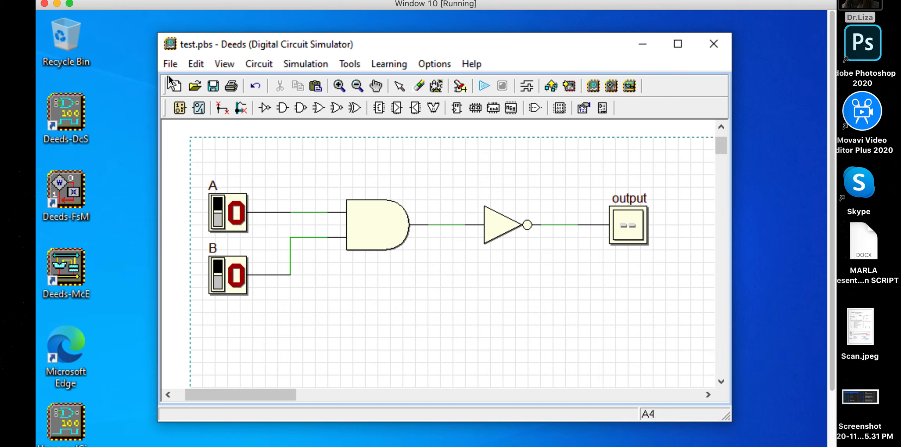
key("Escape")
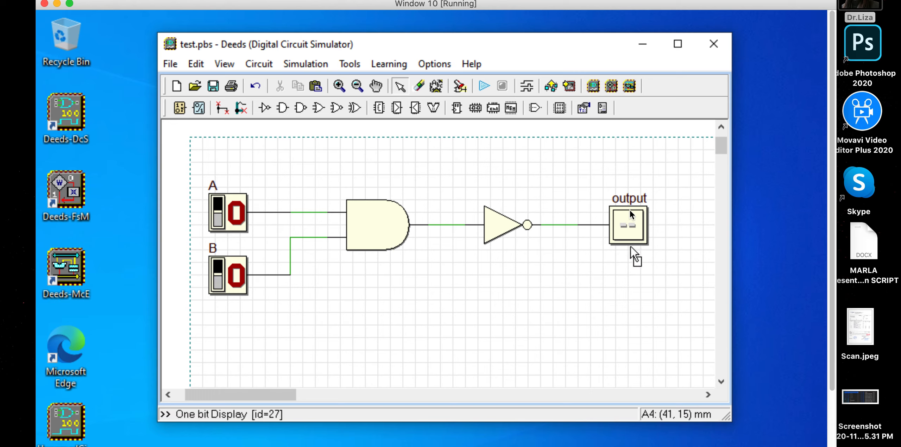
- Start the interactive animation of the AND-plus-inverter circuit, saving the changes to test.pbs
left_click(487, 89)
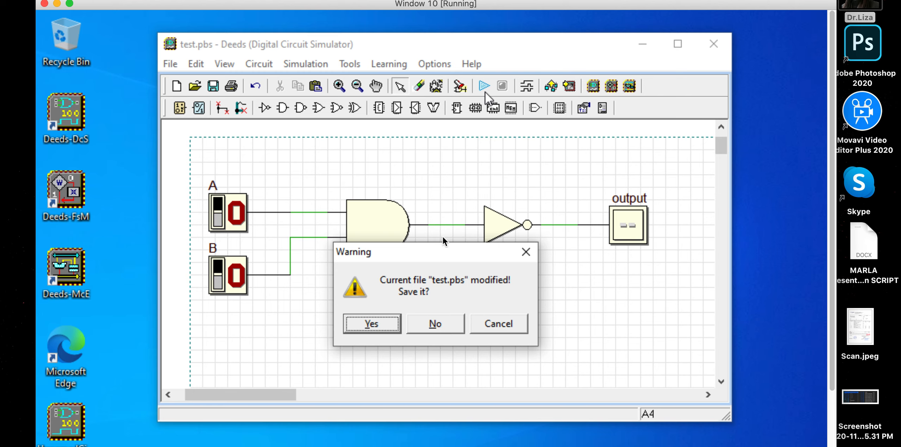
left_click(390, 323)
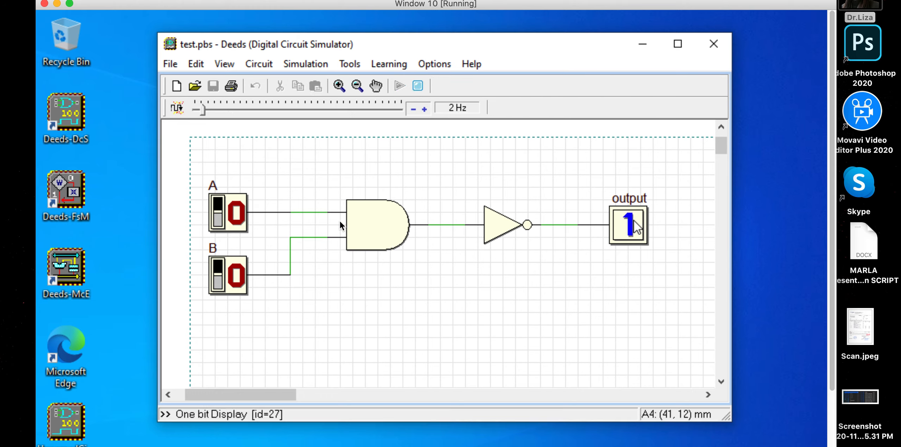
- Toggle input switches A and B through their 0 and 1 combinations to test the AND-plus-inverter circuit, ending with A at 0 and B at 1
left_click(218, 225)
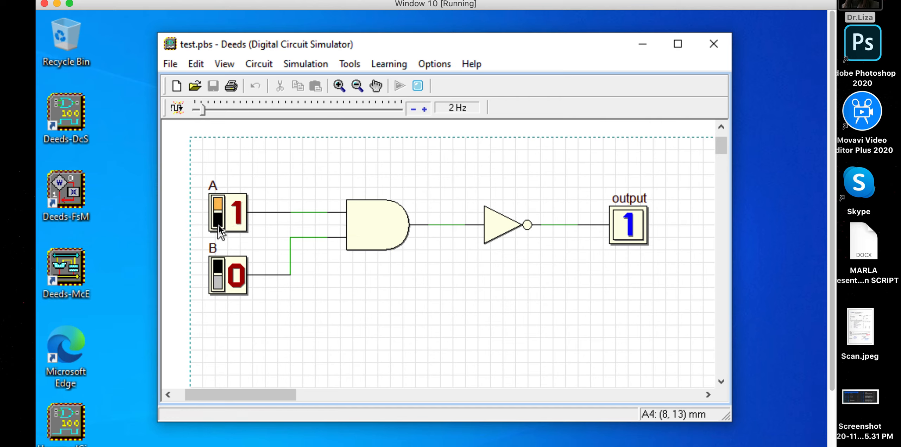
left_click(221, 277)
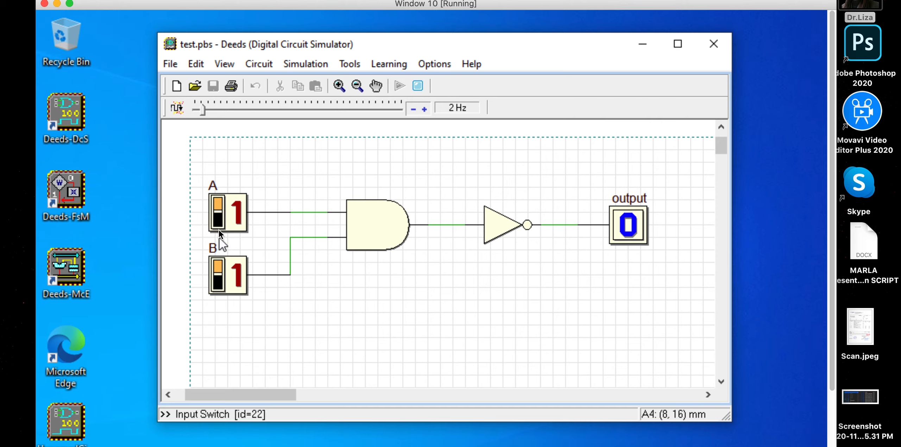
left_click(221, 273)
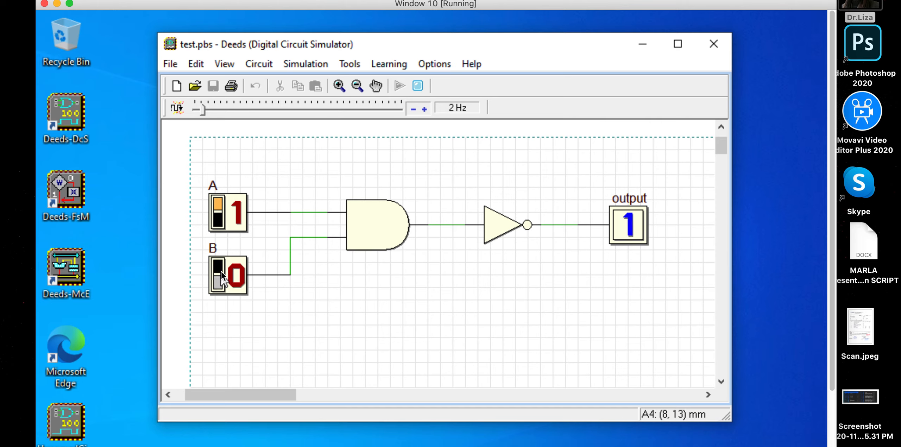
left_click(224, 221)
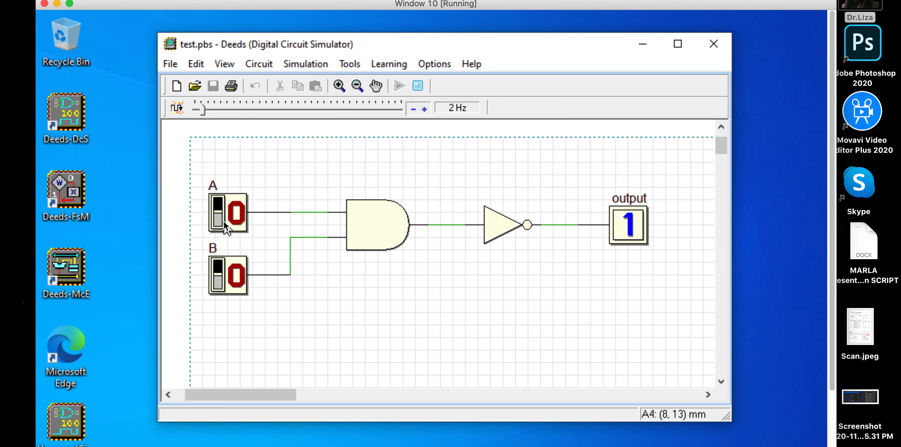
left_click(221, 285)
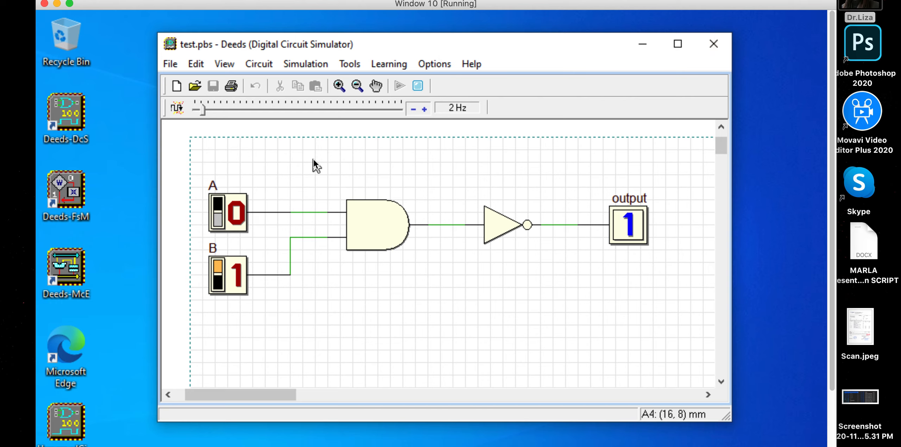
- Close the circuit simulator and shut down the Windows 10 virtual machine, saving the machine state
left_click(715, 44)
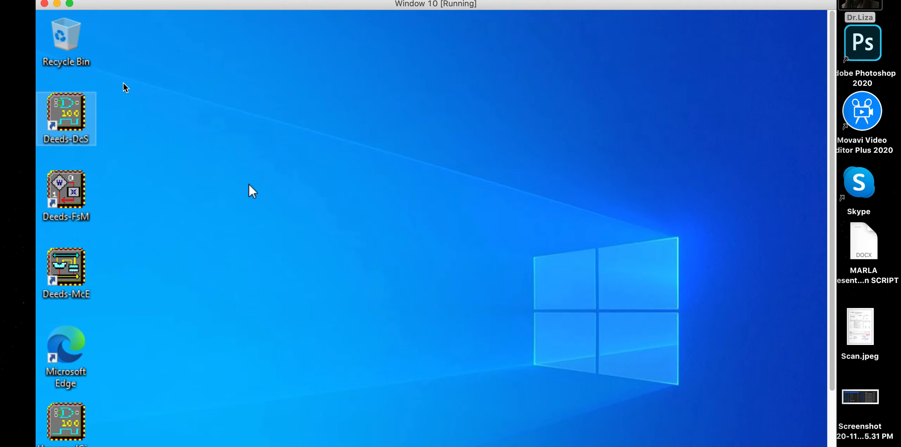
left_click(45, 4)
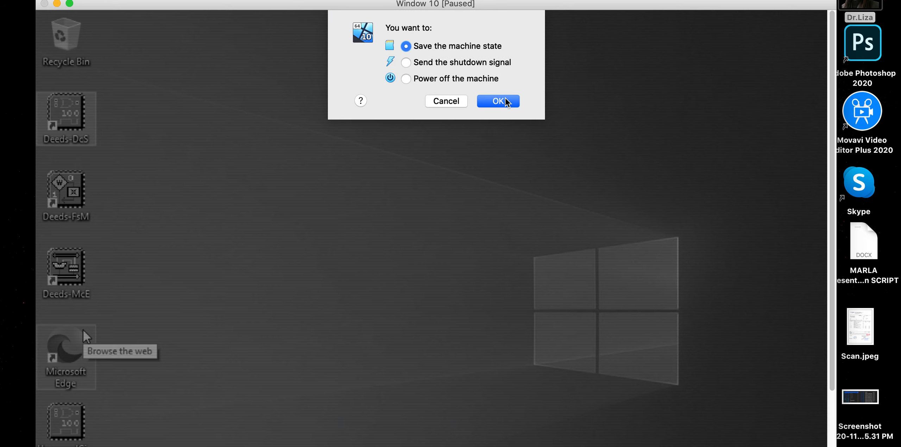
left_click(501, 101)
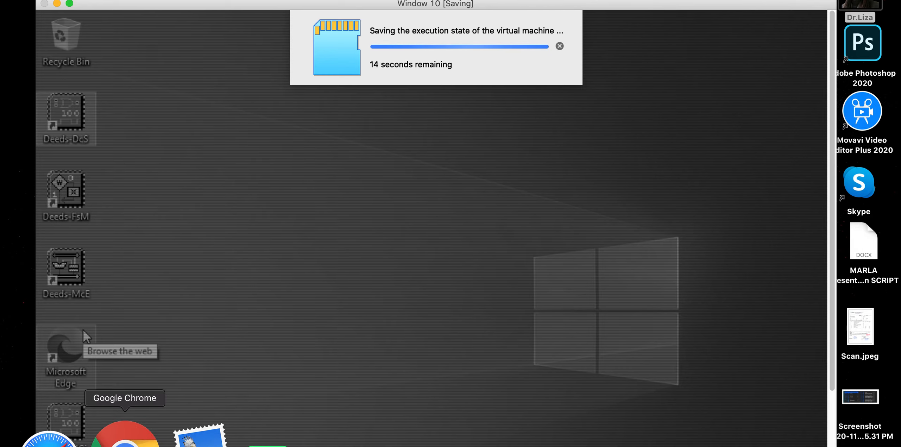
- Switch to the Google Meet call in Google Chrome and stop presenting the screen
left_click(139, 436)
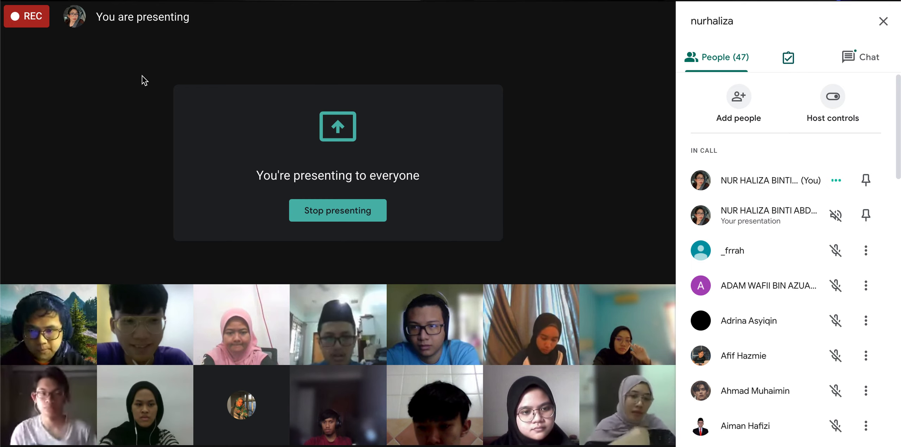
left_click(358, 221)
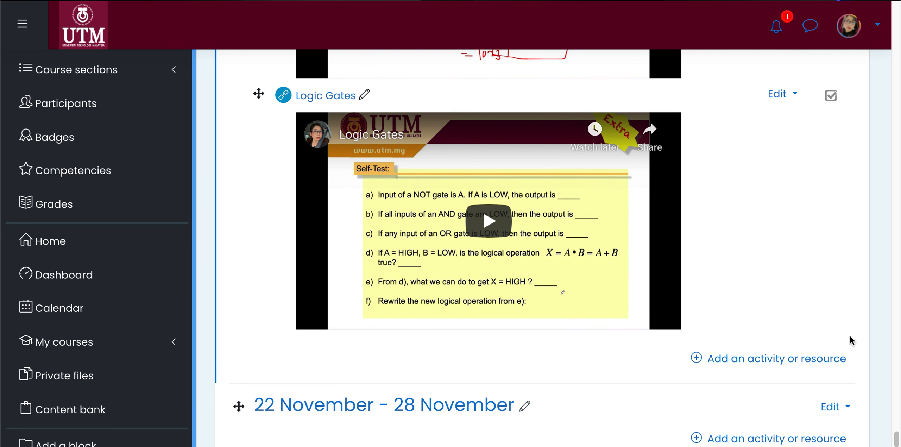
- Open the Course Information Digital Logic 20211 document from the beginning of the UTM course page
left_click_drag(895, 442, 894, 234)
mouse_move(887, 29)
left_mouse_down()
mouse_move(895, 45)
mouse_move(897, 21)
left_mouse_up()
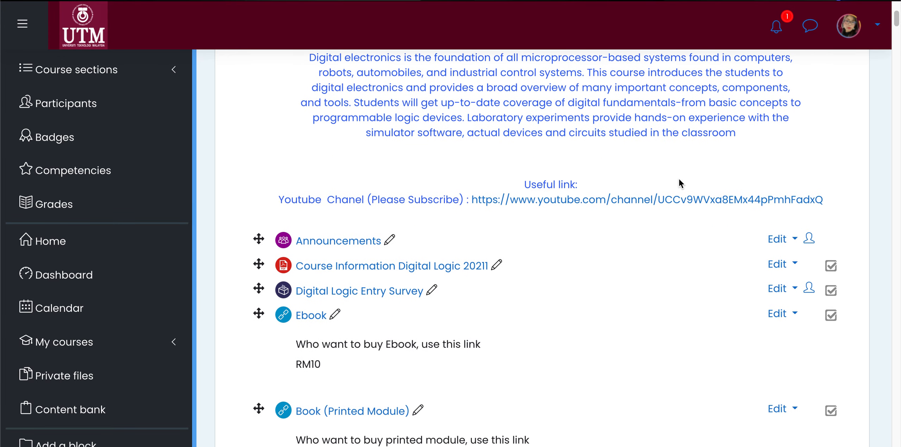
left_click(405, 267)
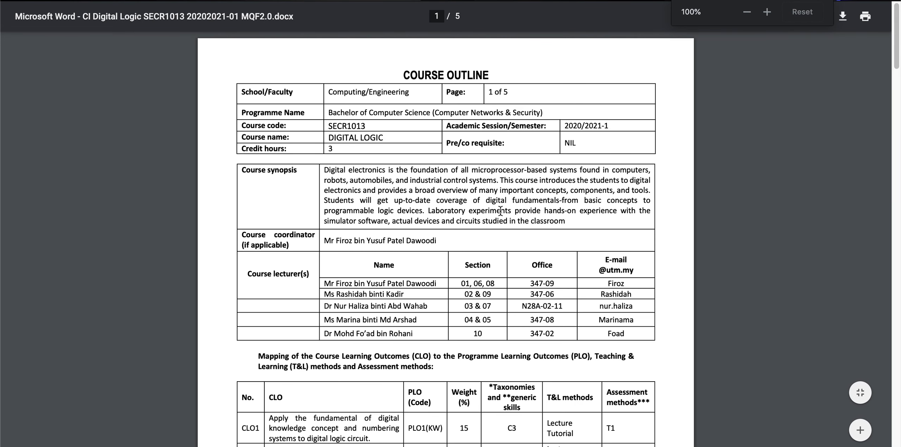
- Examine the Test 1 entry in the course outline's continuous assessment table and return to the Google Meet call
scroll(500, 209, "down", 1)
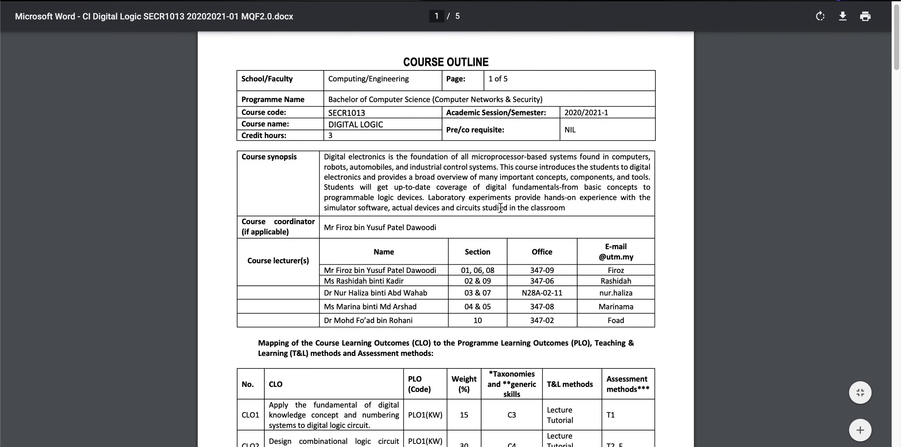
scroll(493, 207, "down", 6)
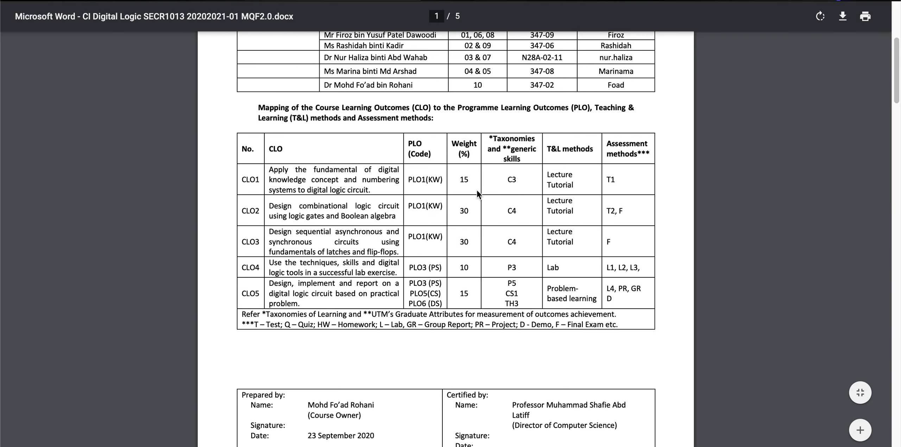
scroll(477, 190, "down", 20)
scroll(477, 190, "down", 6)
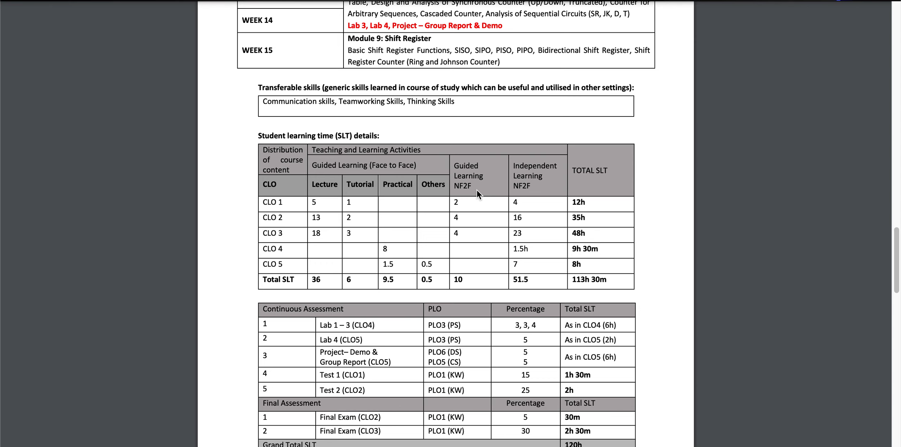
scroll(478, 190, "down", 3)
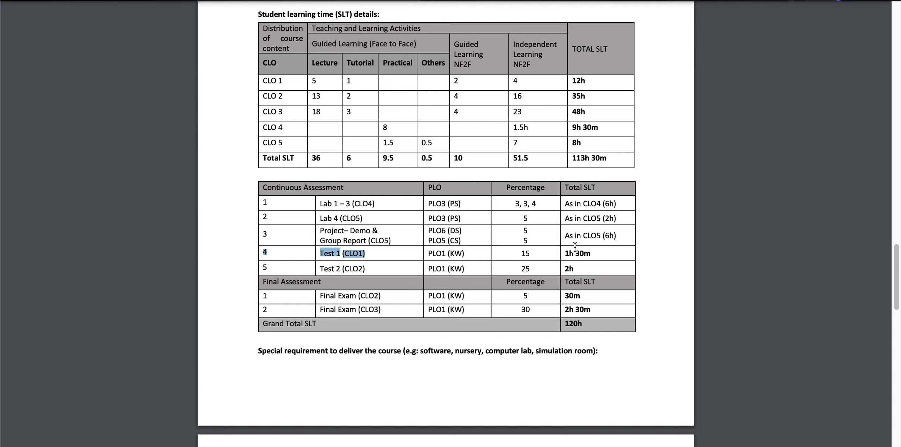
left_click_drag(517, 258, 514, 258)
left_click(522, 258)
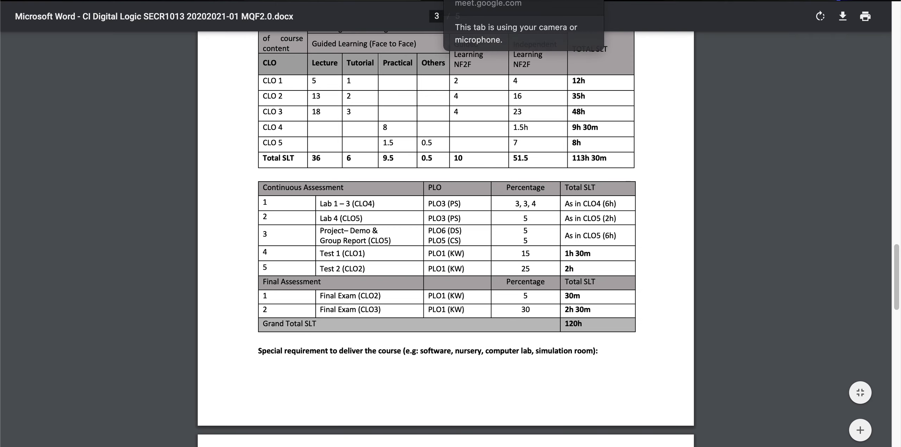
left_click(493, 0)
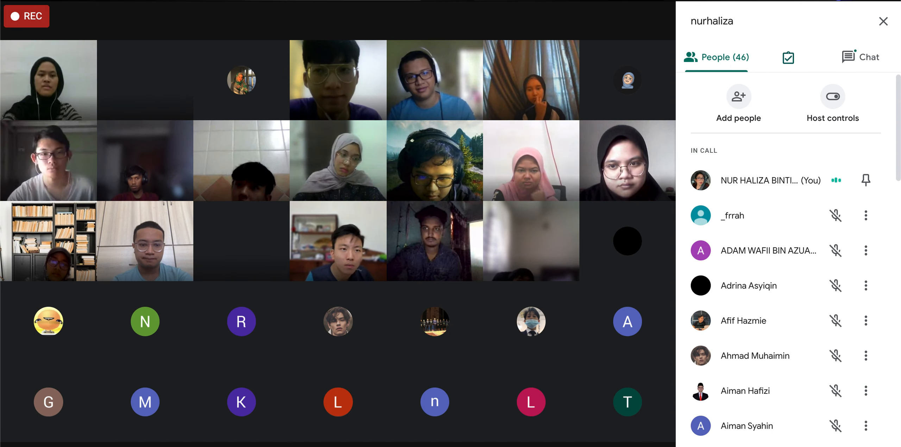